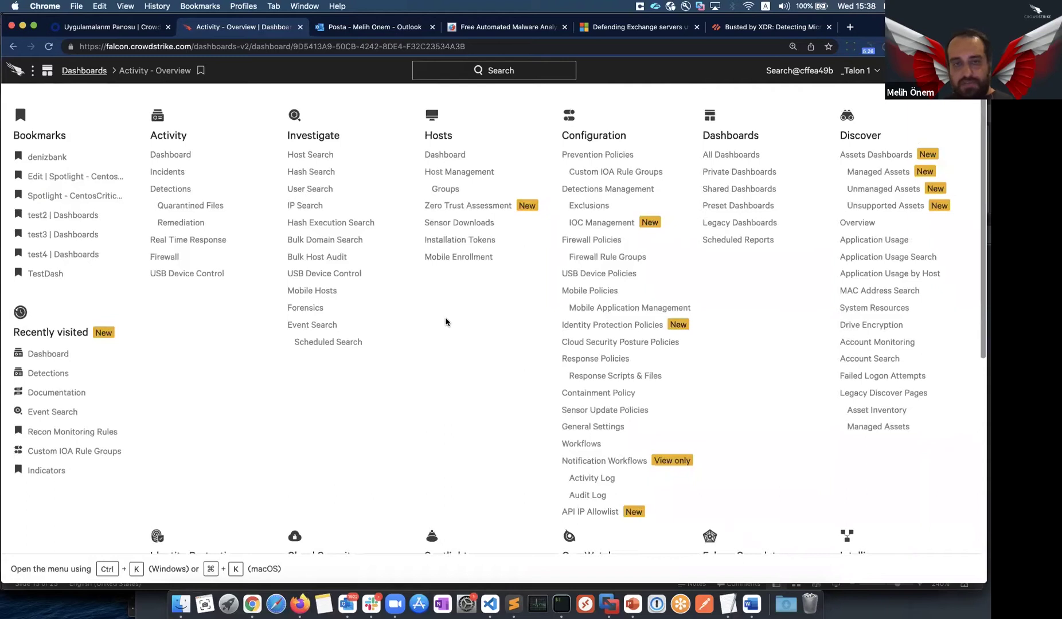
Open Sensor Downloads under Hosts and look through the installers for Windows, Mac and the Linux distributions
left_click(453, 222)
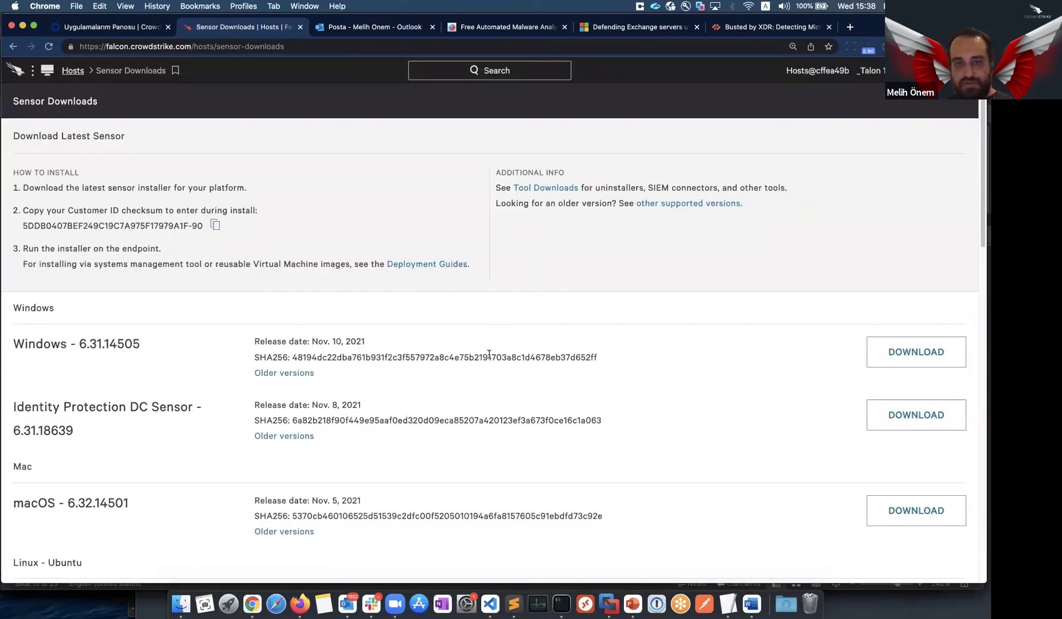
scroll(484, 354, "down", 1)
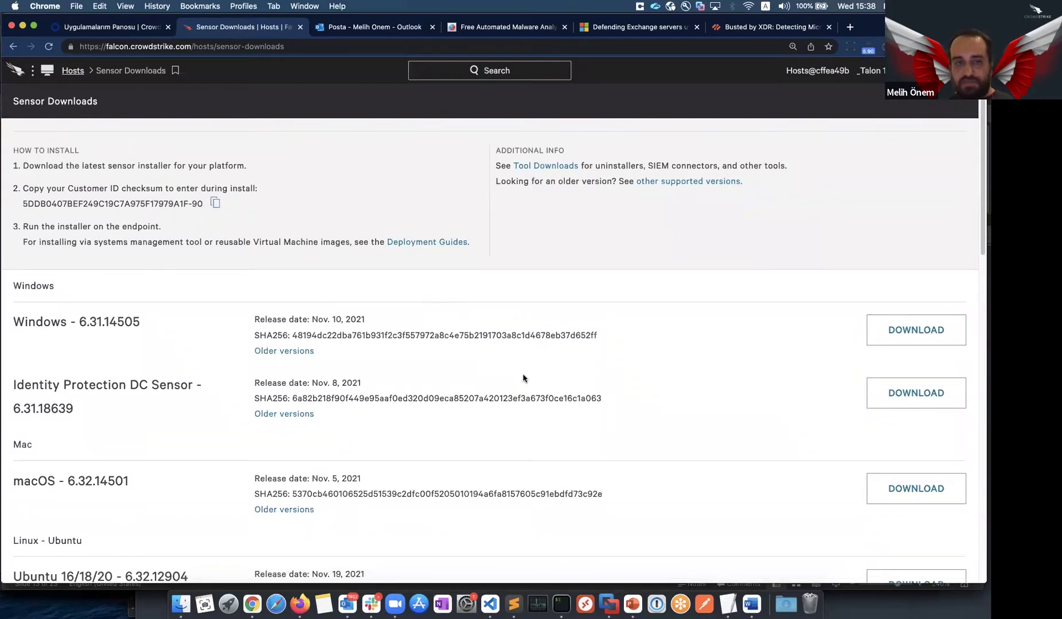
scroll(523, 378, "down", 15)
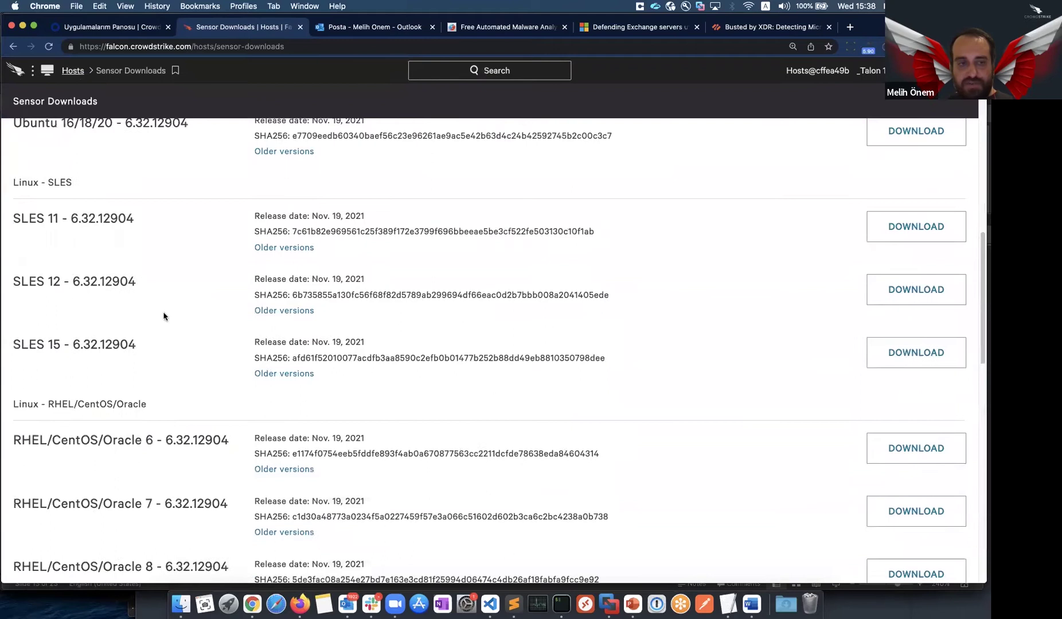
scroll(432, 360, "down", 5)
scroll(431, 360, "up", 20)
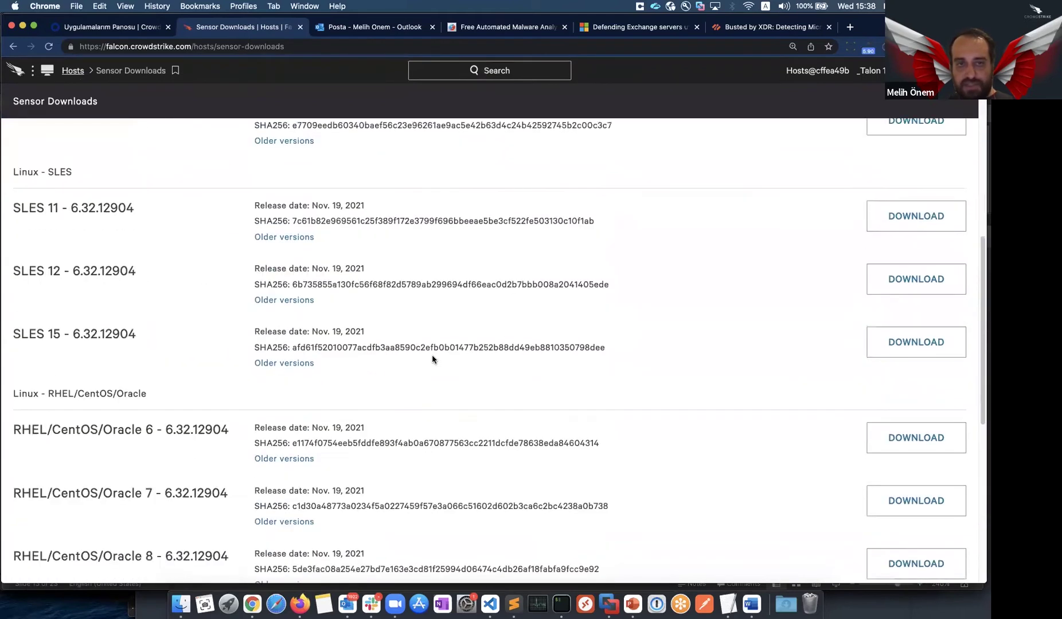
Go to the Prevention Policies configuration and open the Windows policy MF-Custom
left_click(14, 69)
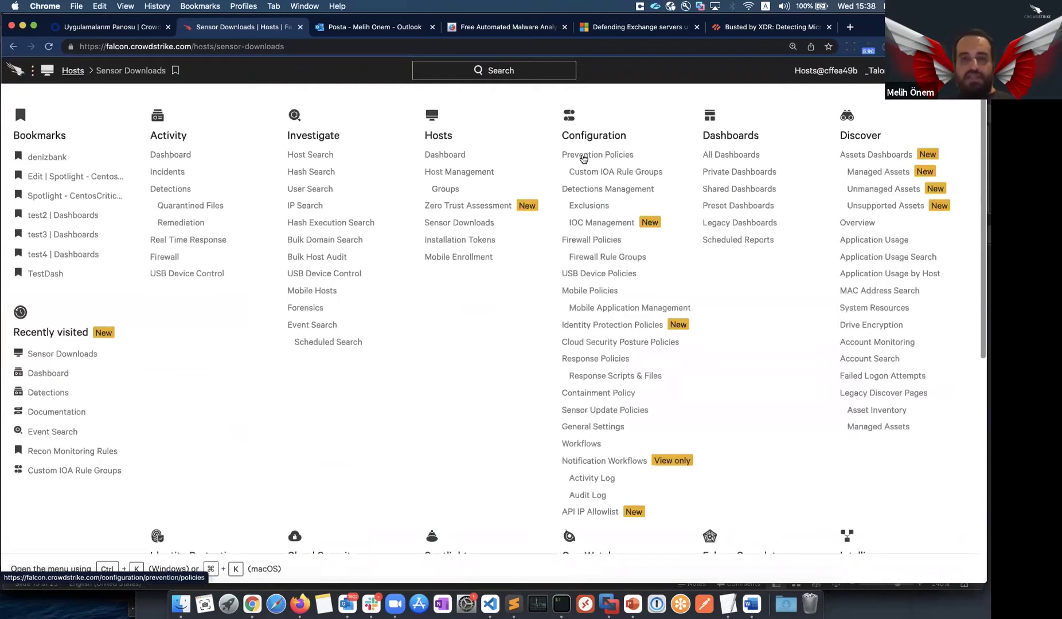
left_click(569, 156)
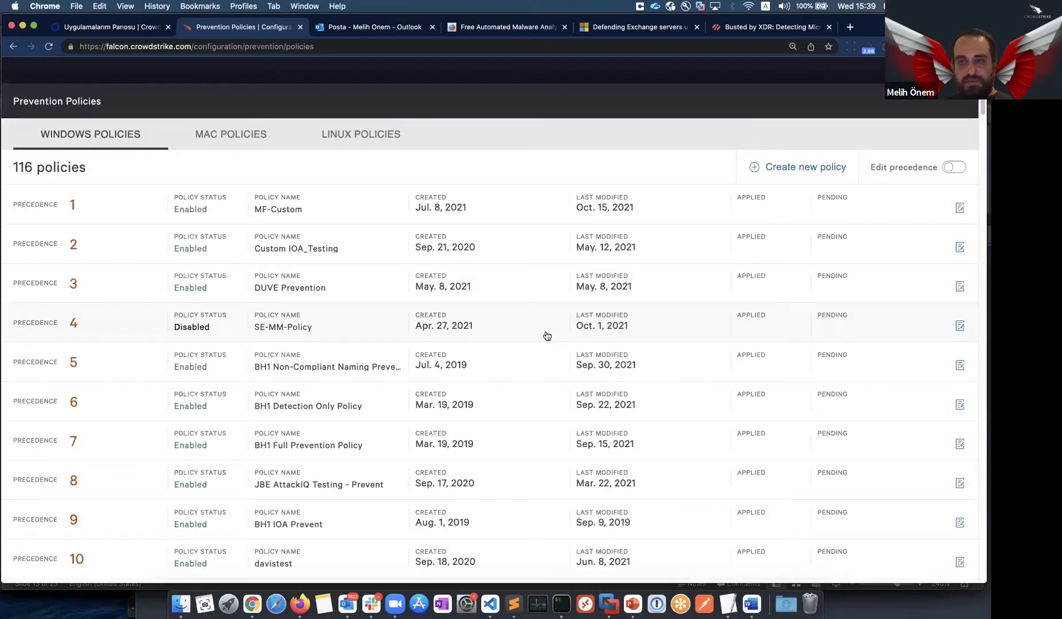
left_click(960, 207)
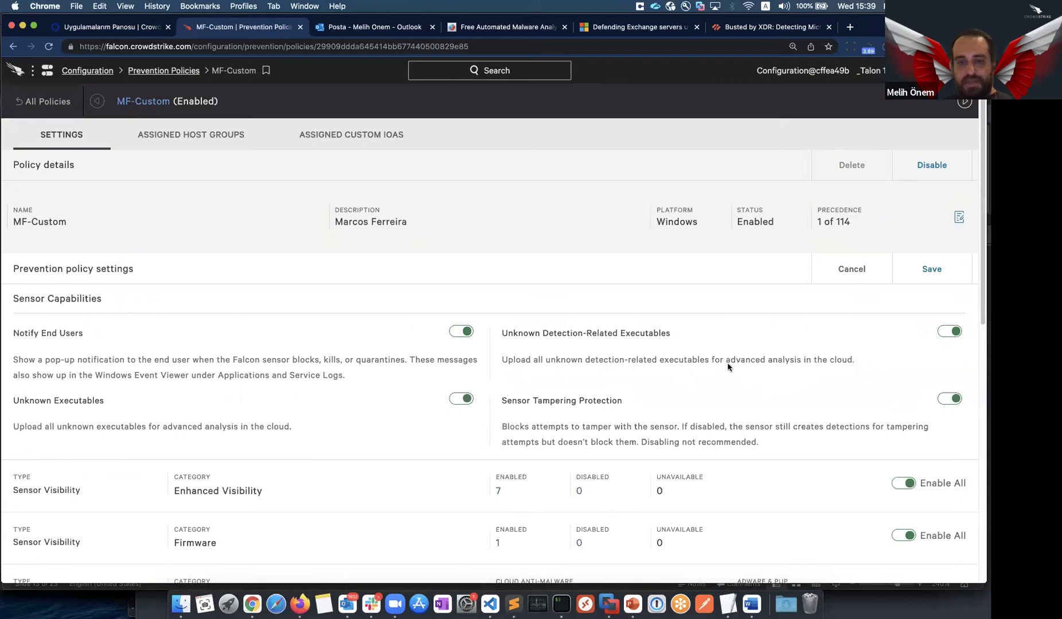
Expand the Enhanced Visibility category of the policy and examine its sensor visibility settings
scroll(728, 367, "down", 3)
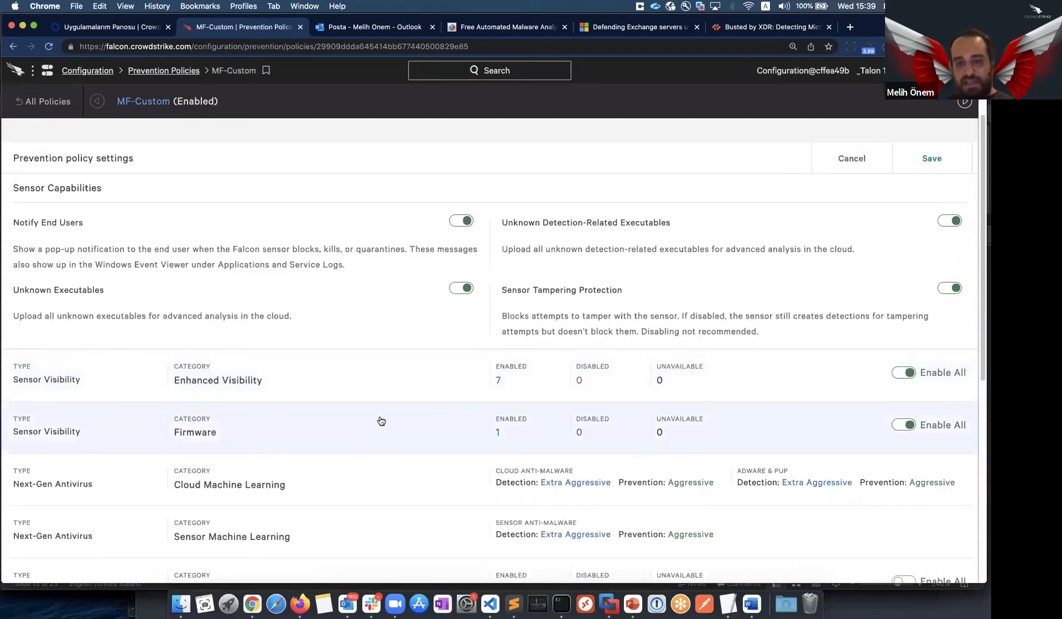
left_click(405, 379)
scroll(429, 386, "down", 3)
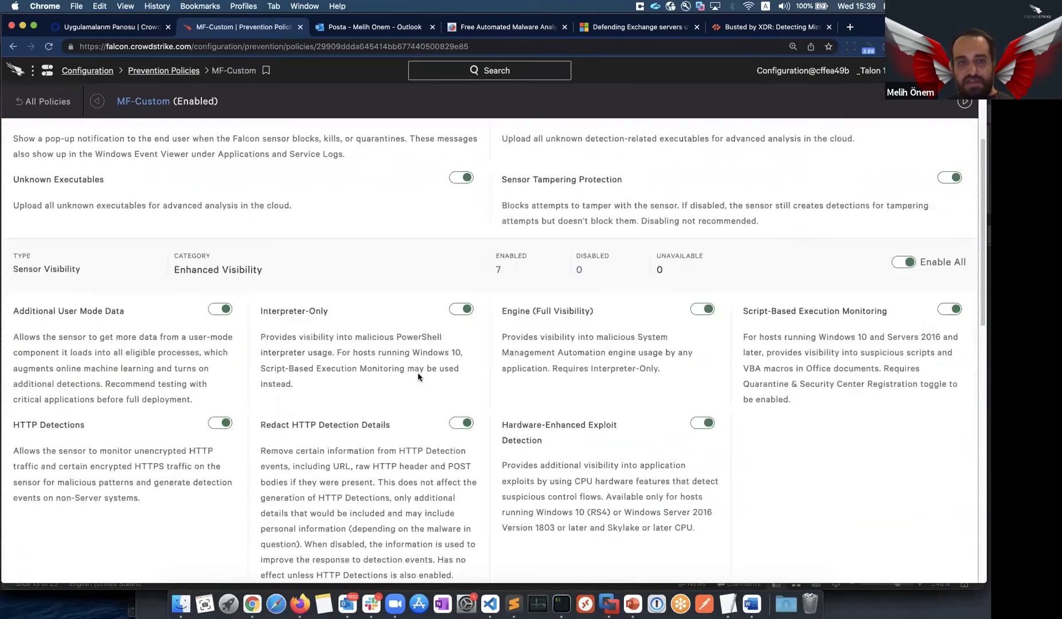
scroll(419, 347, "up", 3)
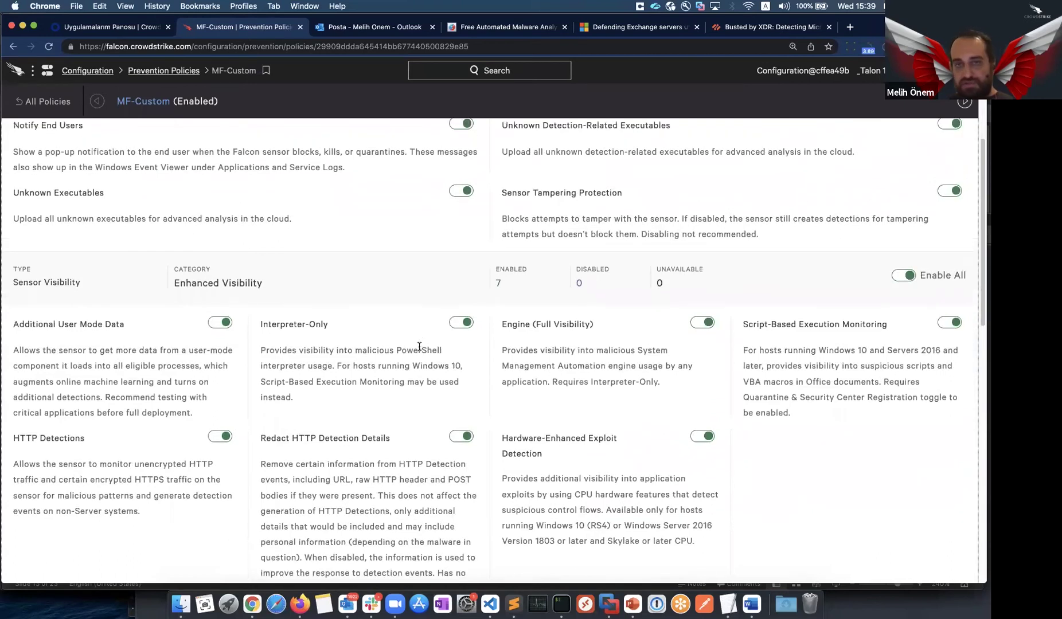
Expand the Firmware, Cloud Machine Learning and Sensor Machine Learning categories to view their settings and protection levels
scroll(400, 324, "down", 10)
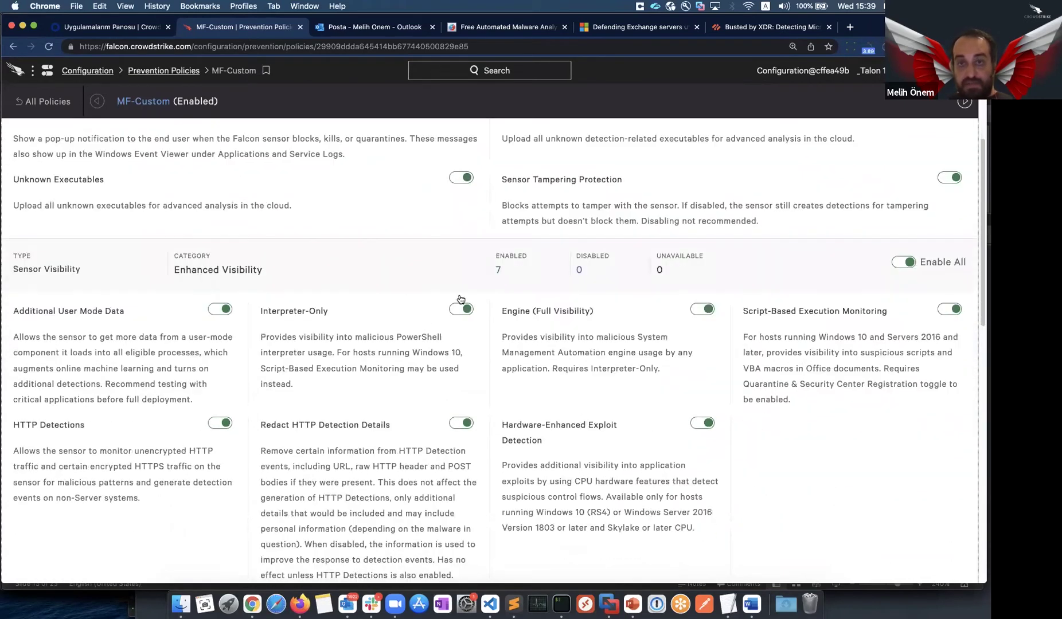
left_click(394, 393)
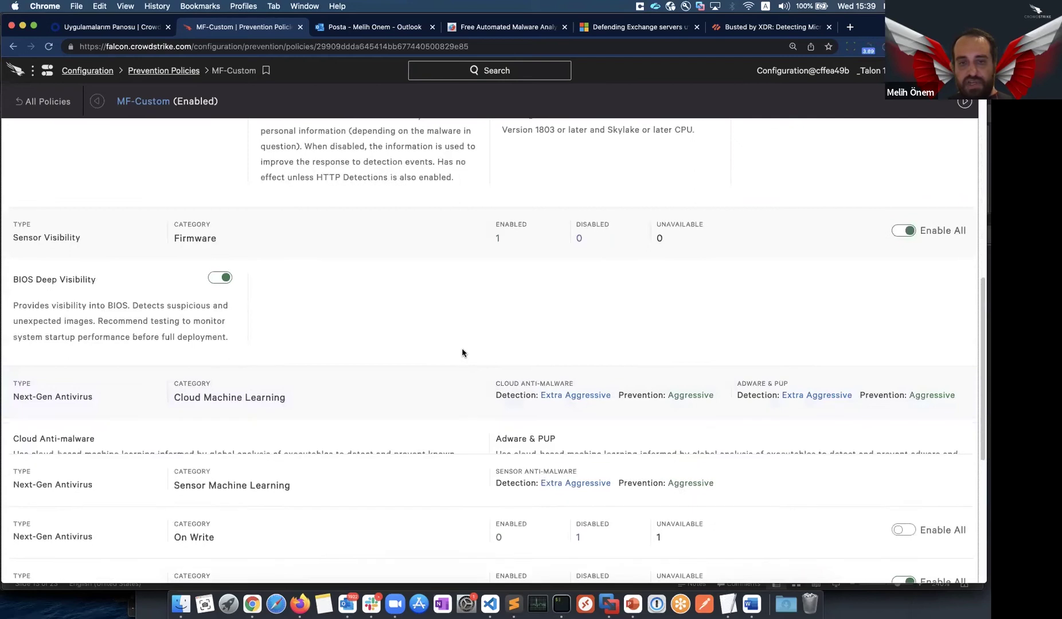
scroll(398, 327, "down", 7)
left_click(348, 374)
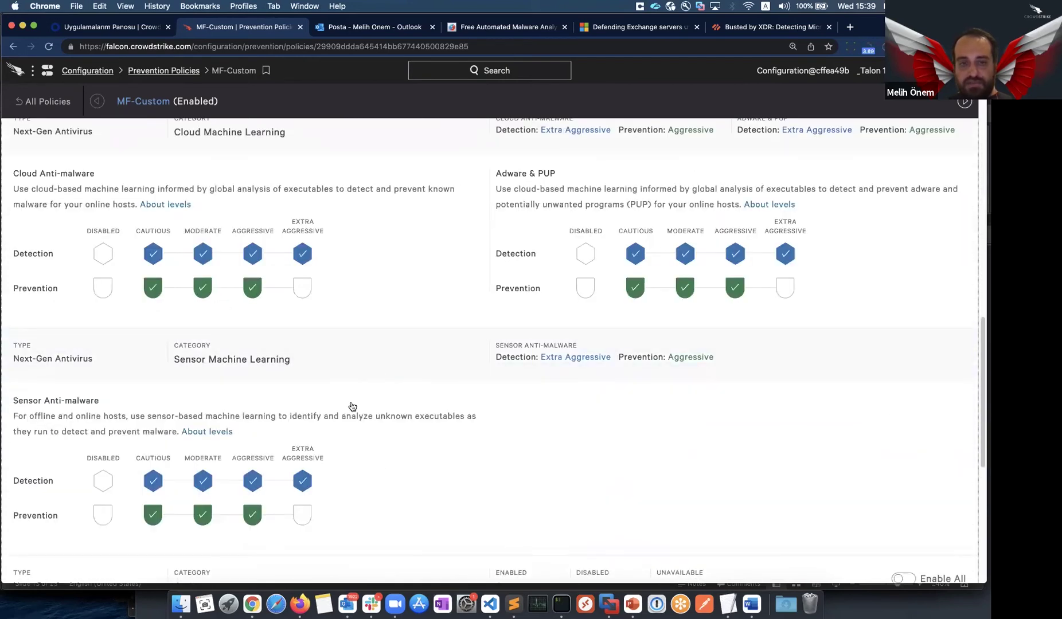
scroll(440, 384, "down", 2)
Expand the Ransomware, Exploit Mitigation and Execution Blocking categories and examine their settings along with the Advanced Remediation option
scroll(440, 385, "down", 5)
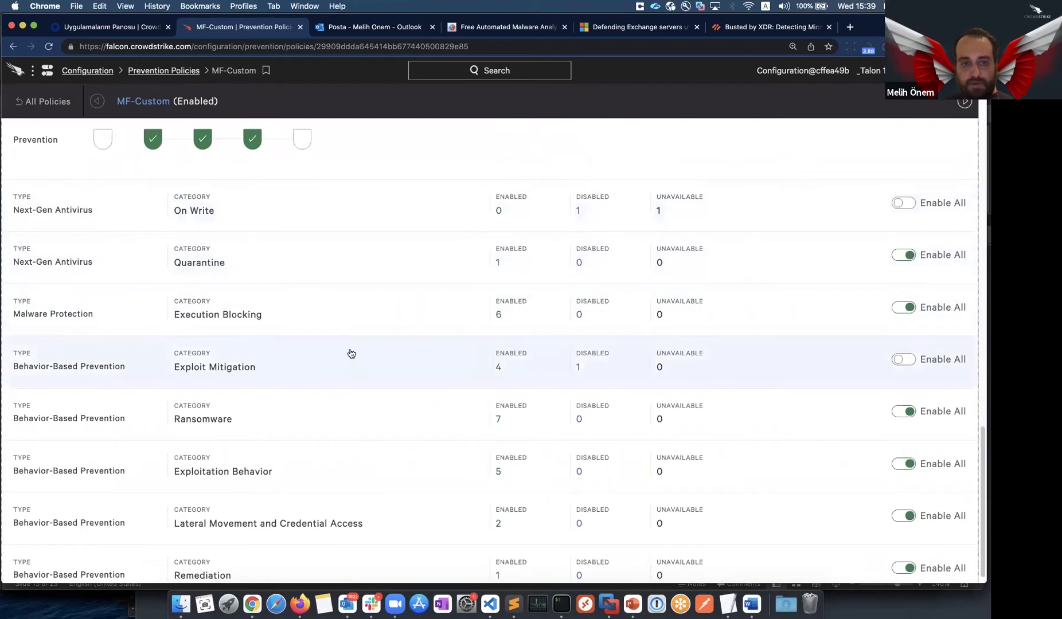
left_click(344, 408)
scroll(393, 391, "down", 2)
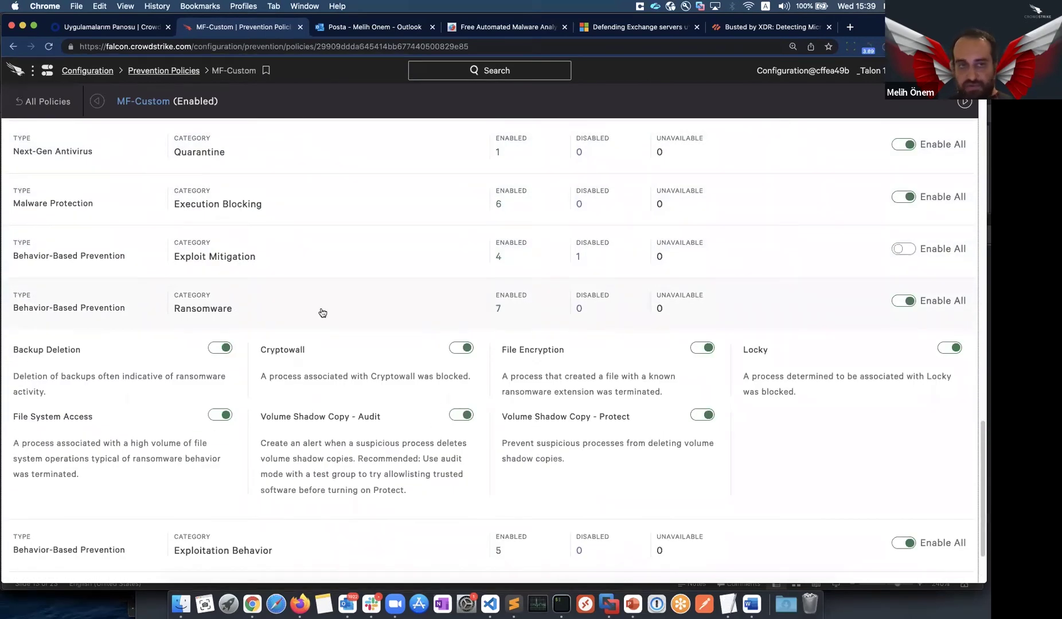
left_click(332, 250)
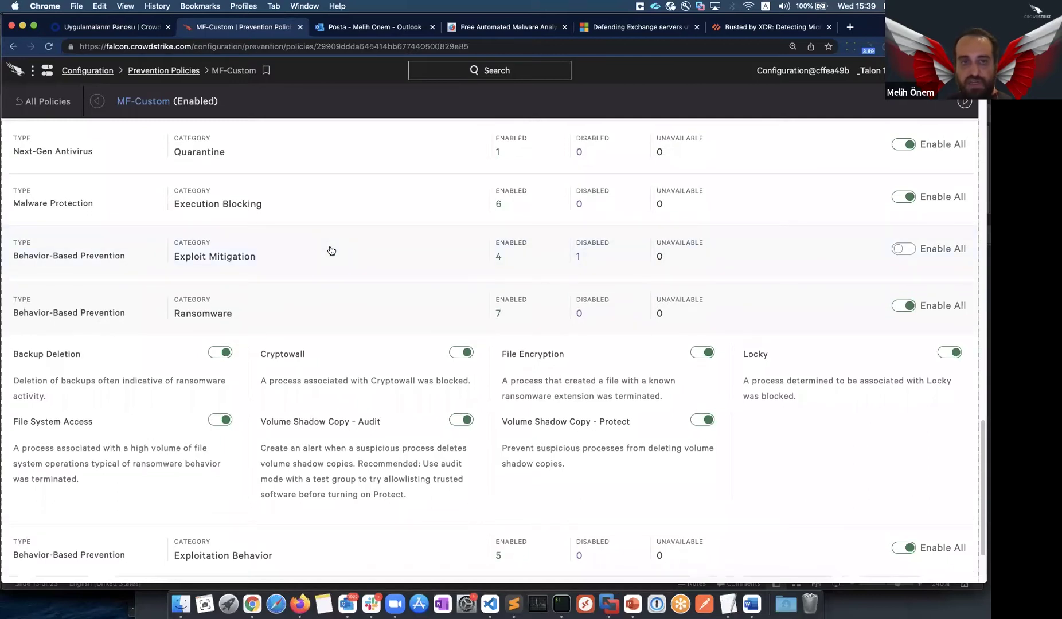
left_click(332, 207)
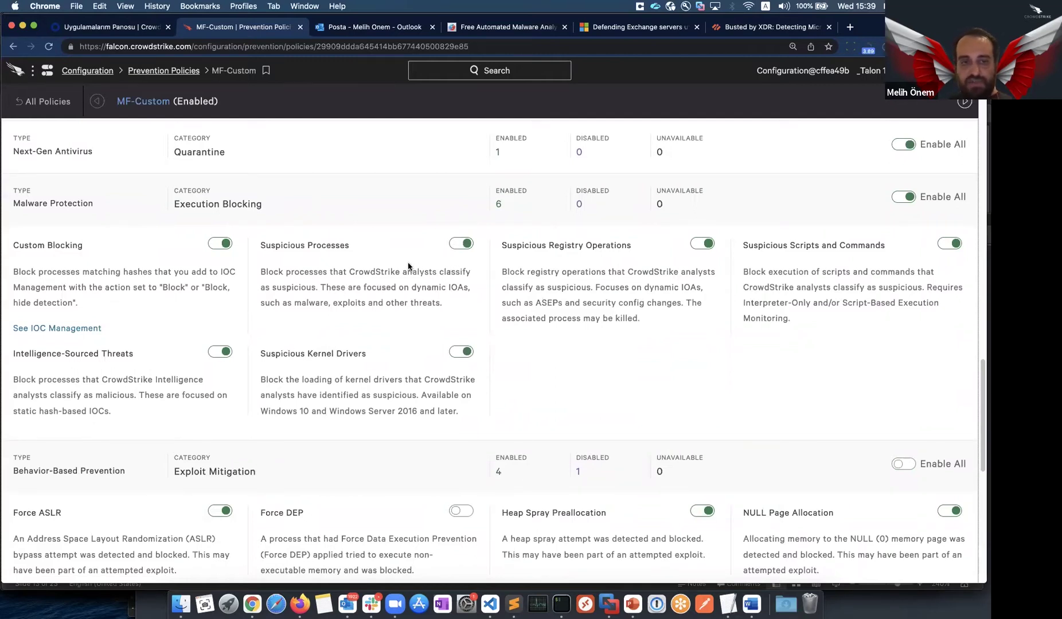
scroll(327, 562, "down", 10)
scroll(388, 423, "down", 3)
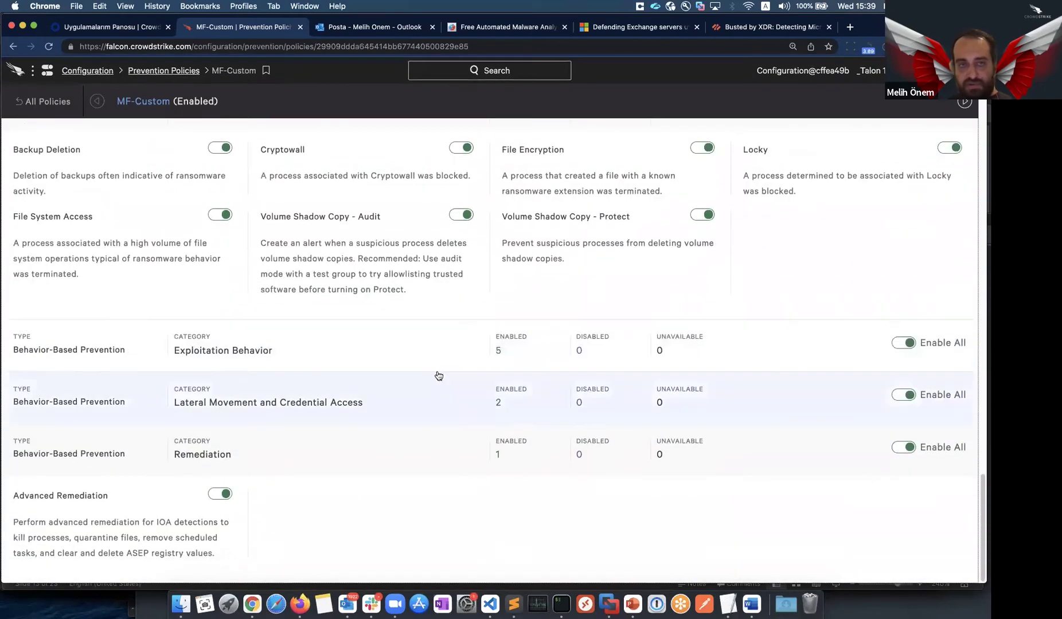
scroll(437, 375, "up", 3)
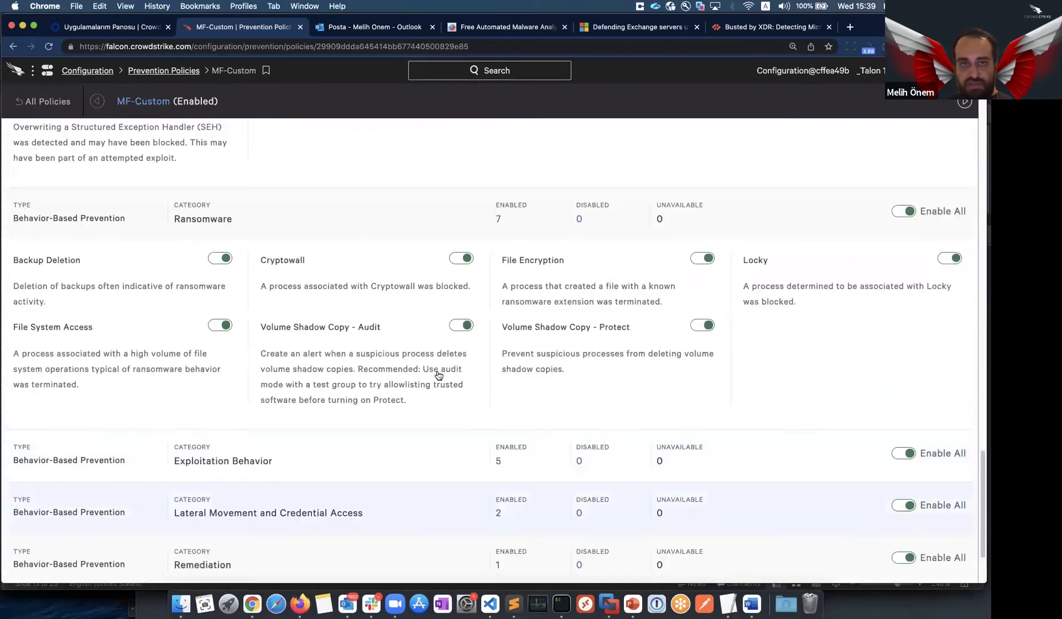
Review the policy's Cloud Machine Learning and Sensor Machine Learning detection and prevention levels, together with the Firmware BIOS Deep Visibility setting
left_click(34, 70)
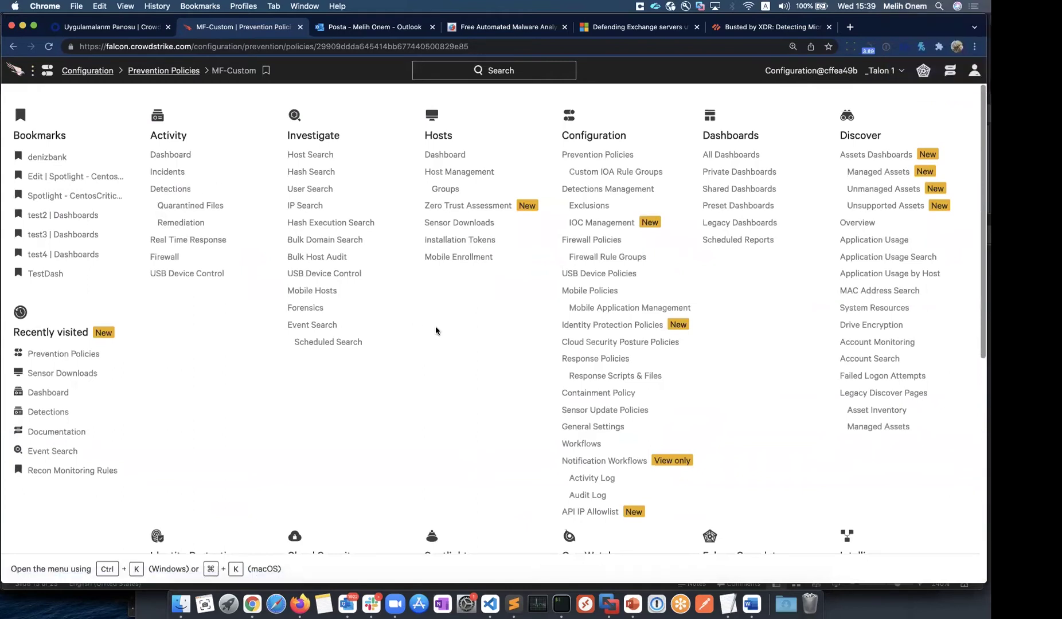
key("Escape")
scroll(390, 255, "up", 10)
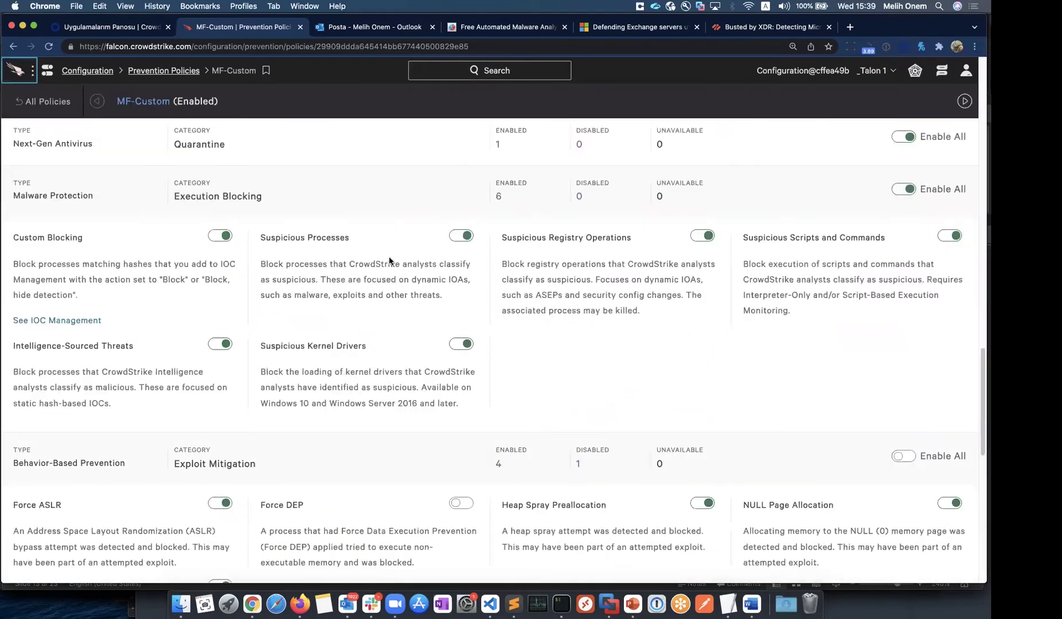
scroll(388, 261, "up", 10)
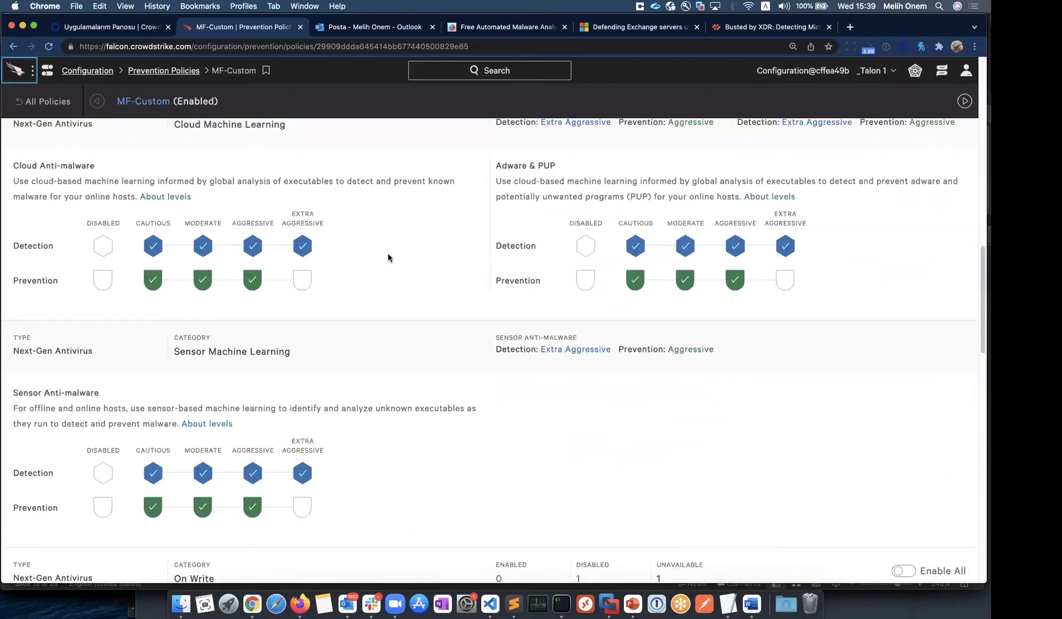
scroll(388, 254, "up", 4)
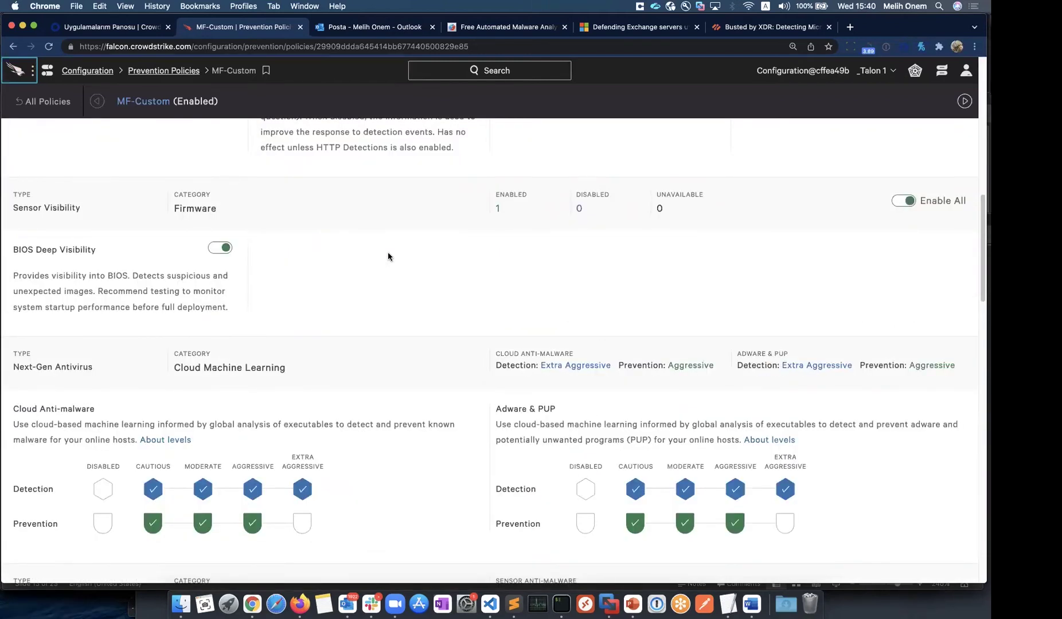
scroll(387, 257, "up", 3)
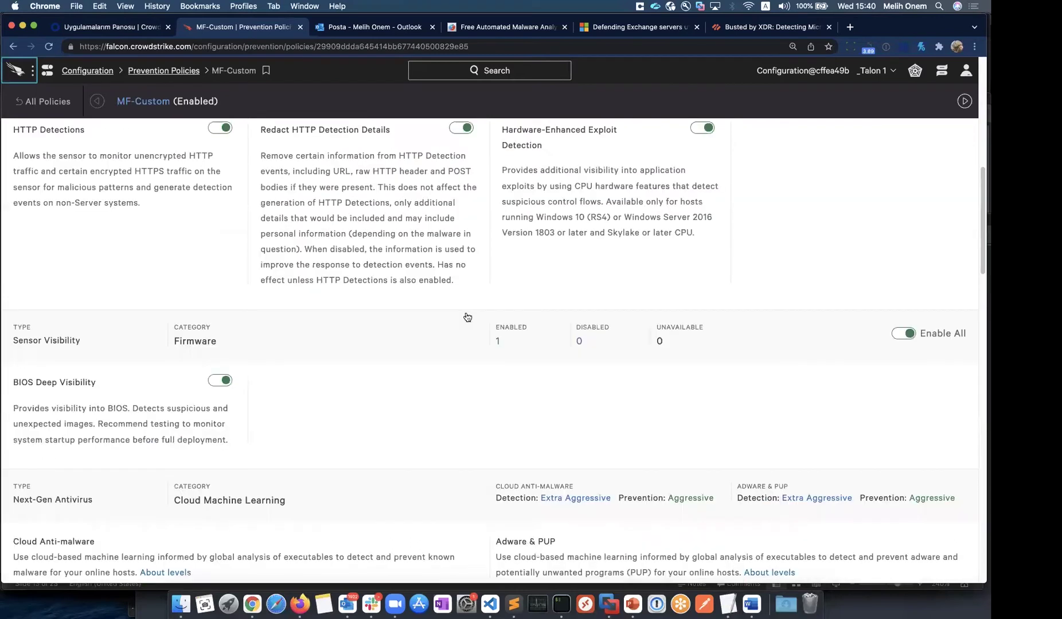
scroll(467, 315, "down", 3)
scroll(466, 315, "down", 4)
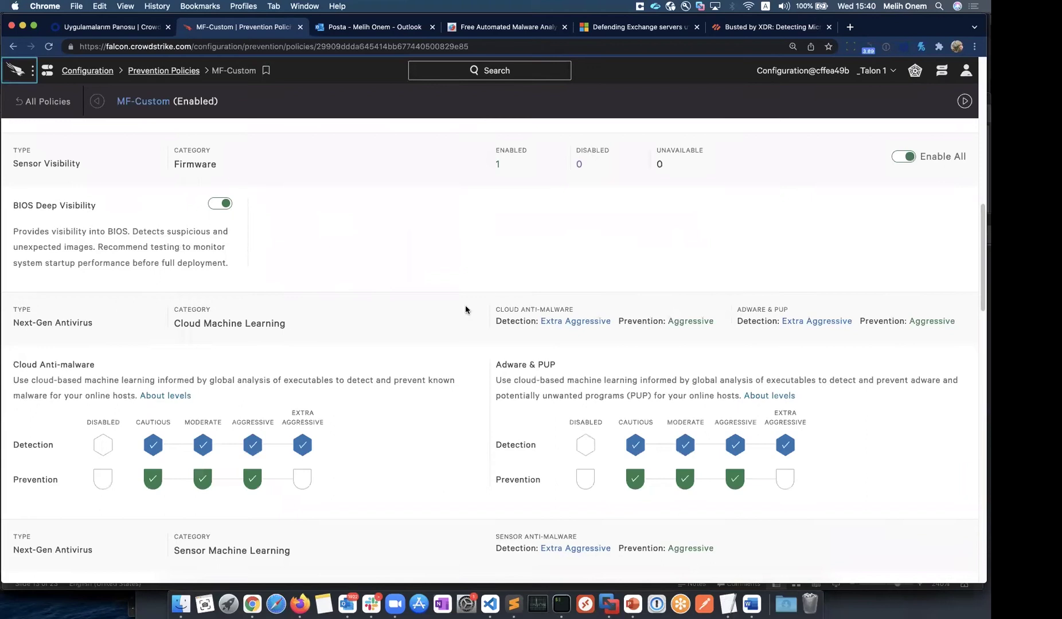
scroll(389, 239, "down", 4)
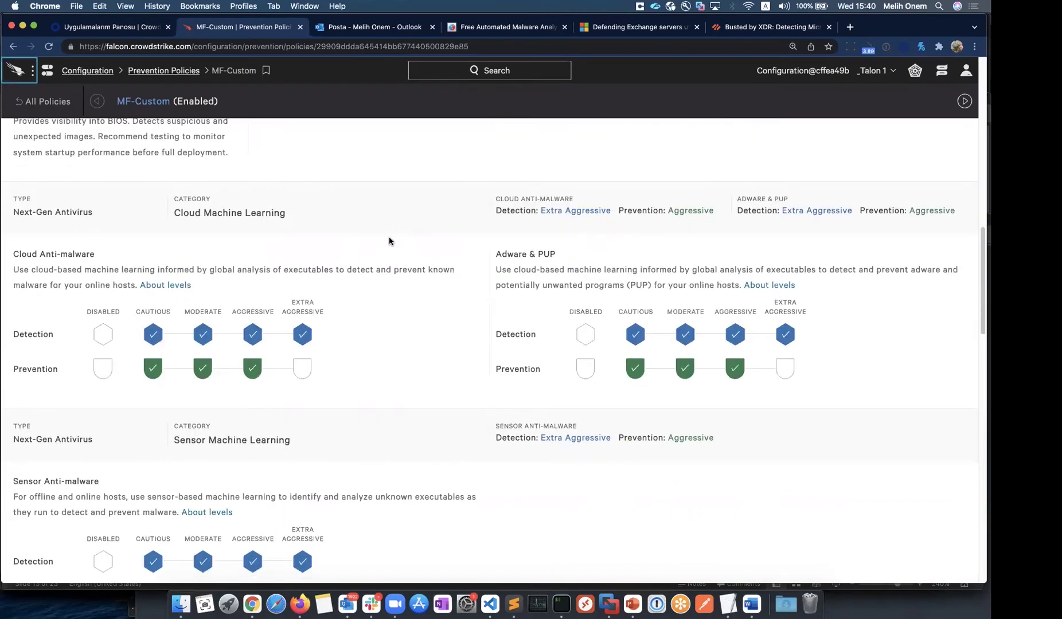
scroll(389, 241, "up", 5)
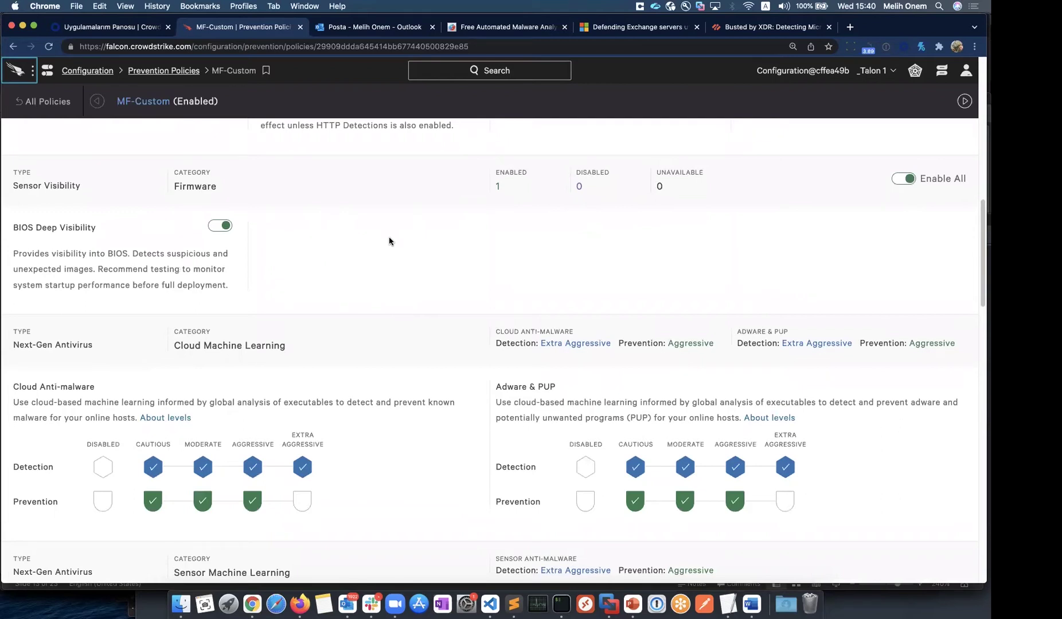
scroll(389, 240, "down", 5)
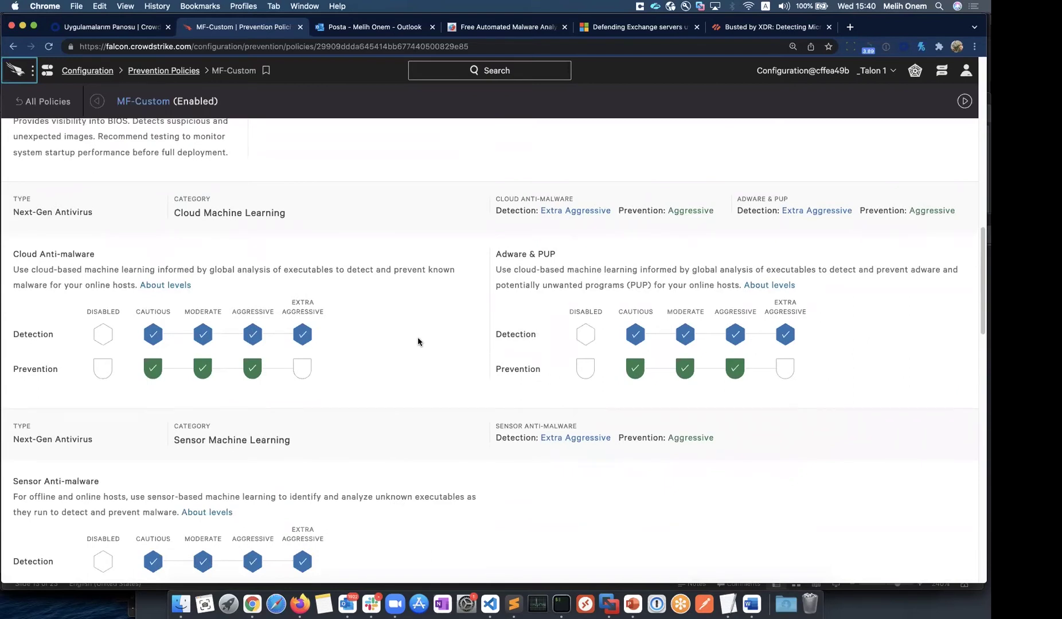
scroll(415, 321, "up", 4)
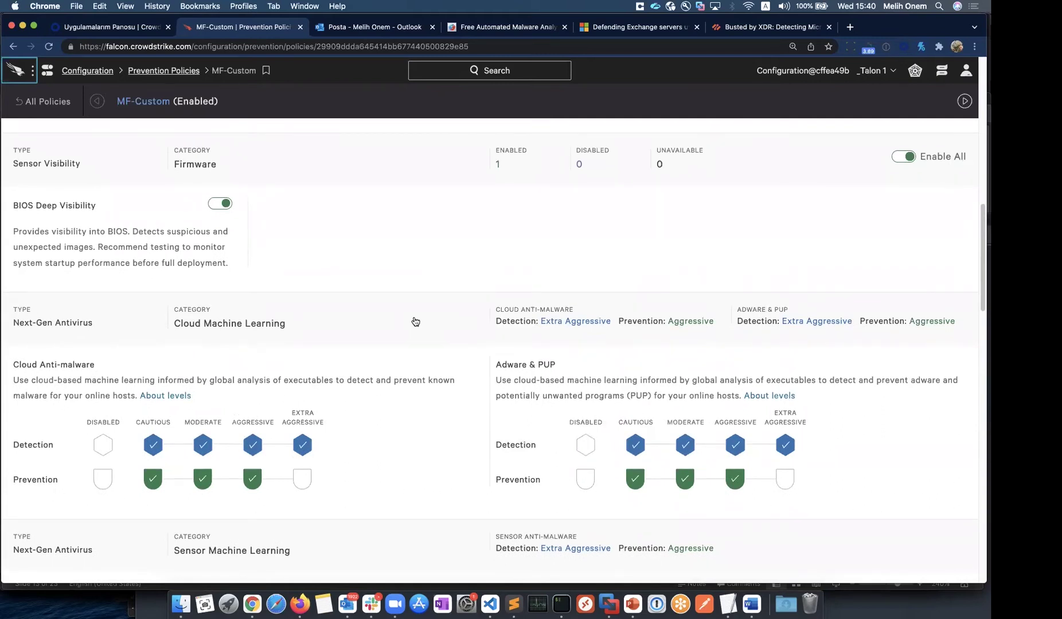
scroll(415, 321, "up", 2)
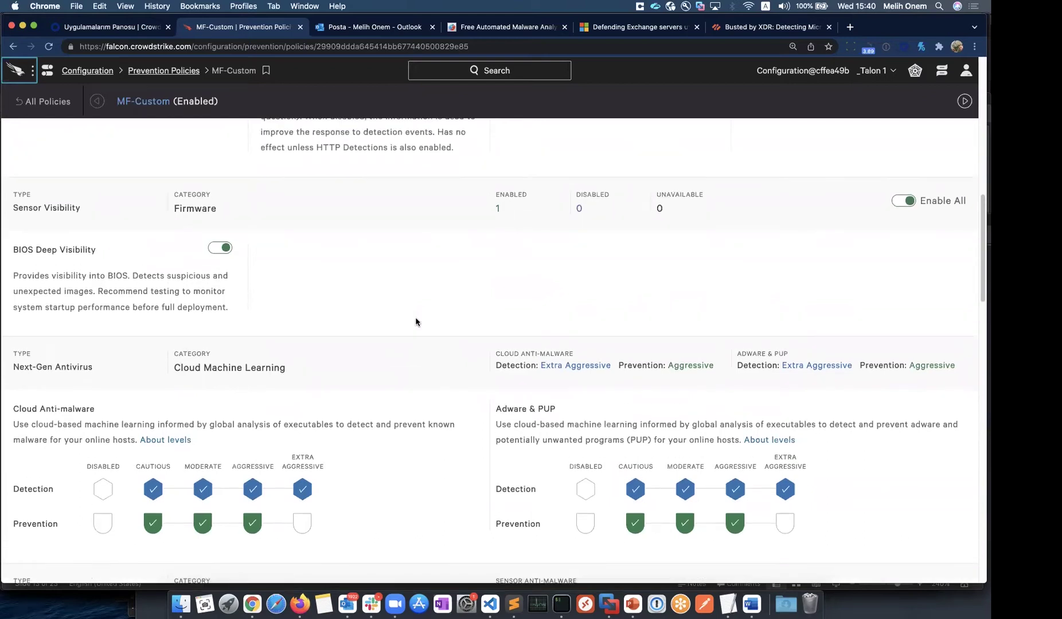
scroll(415, 322, "up", 1)
scroll(415, 321, "up", 1)
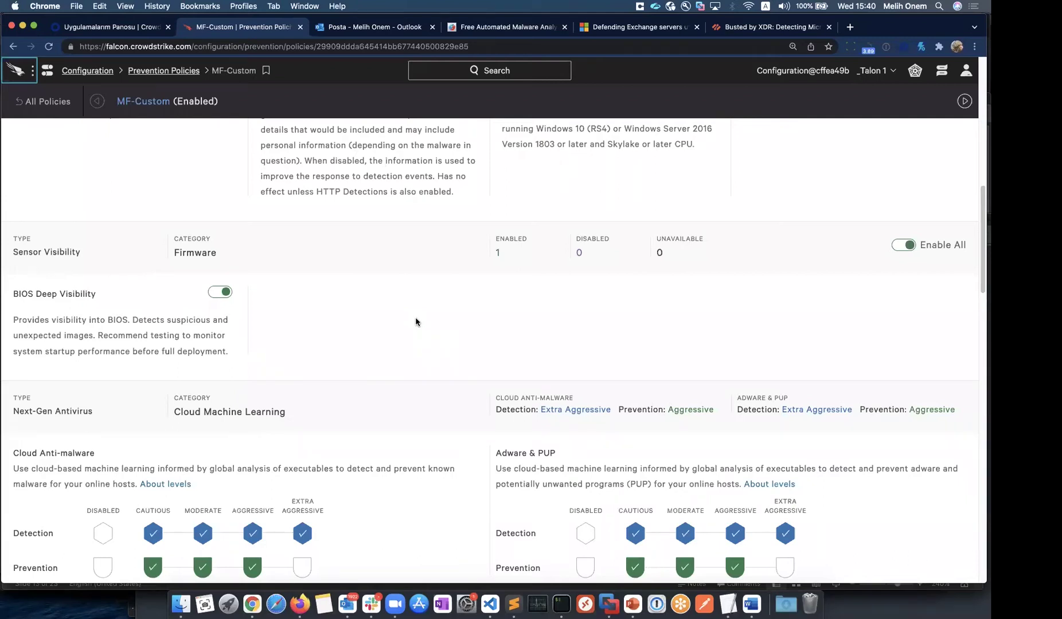
scroll(415, 321, "down", 5)
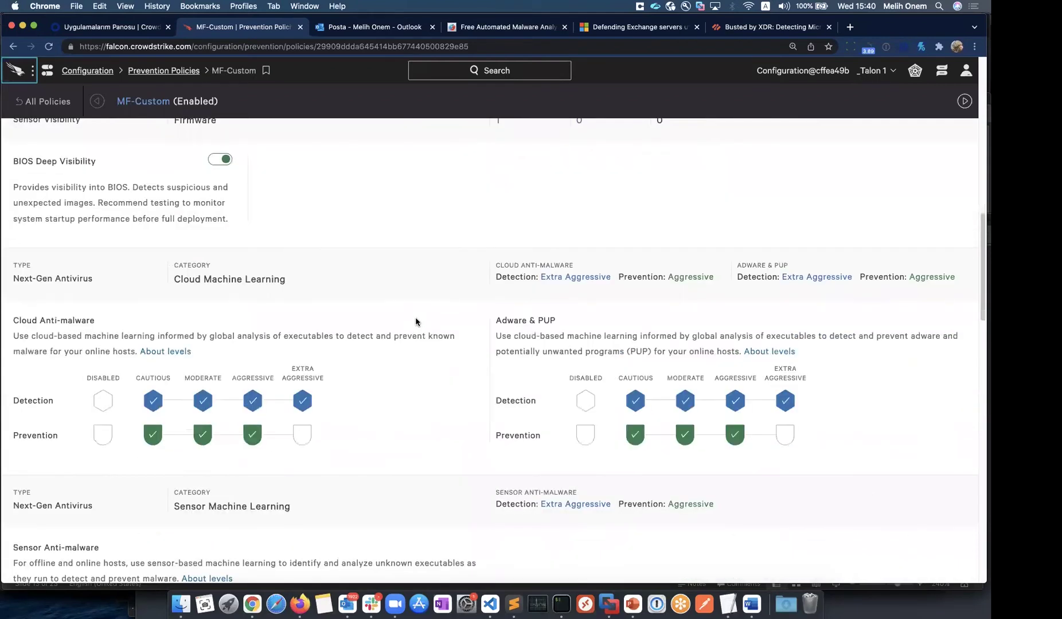
scroll(415, 321, "up", 1)
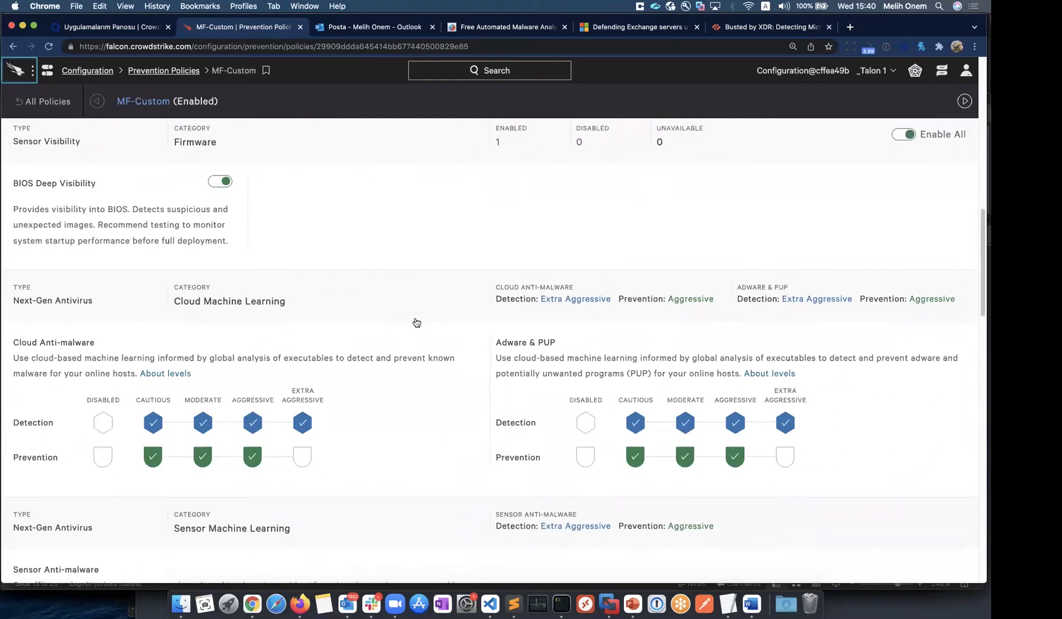
Return to the Enhanced Visibility settings of the MF-Custom policy
scroll(417, 322, "up", 9)
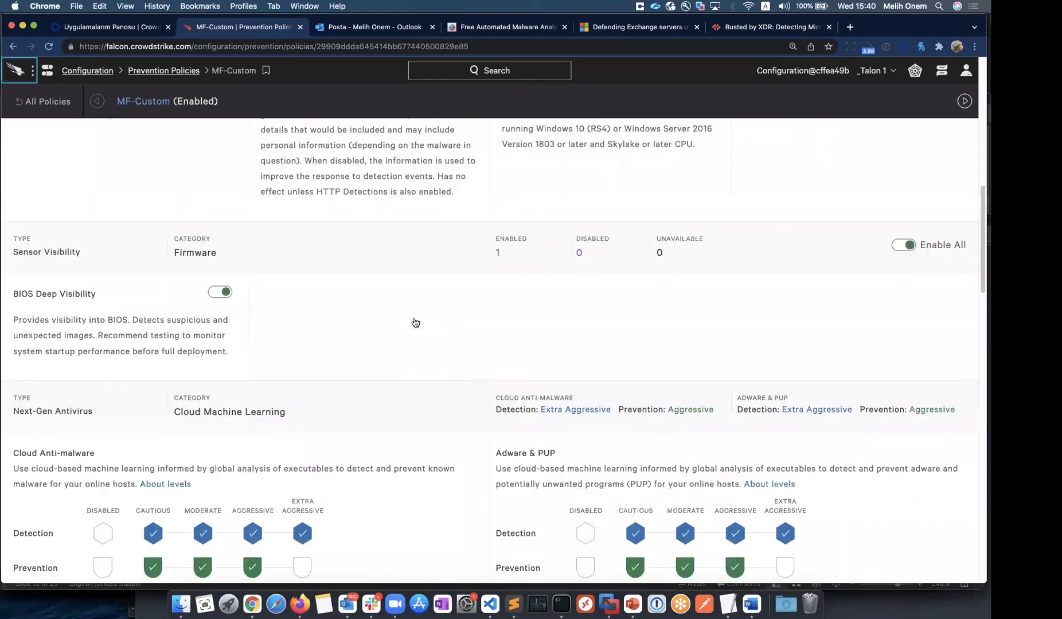
scroll(413, 322, "up", 4)
scroll(410, 322, "up", 3)
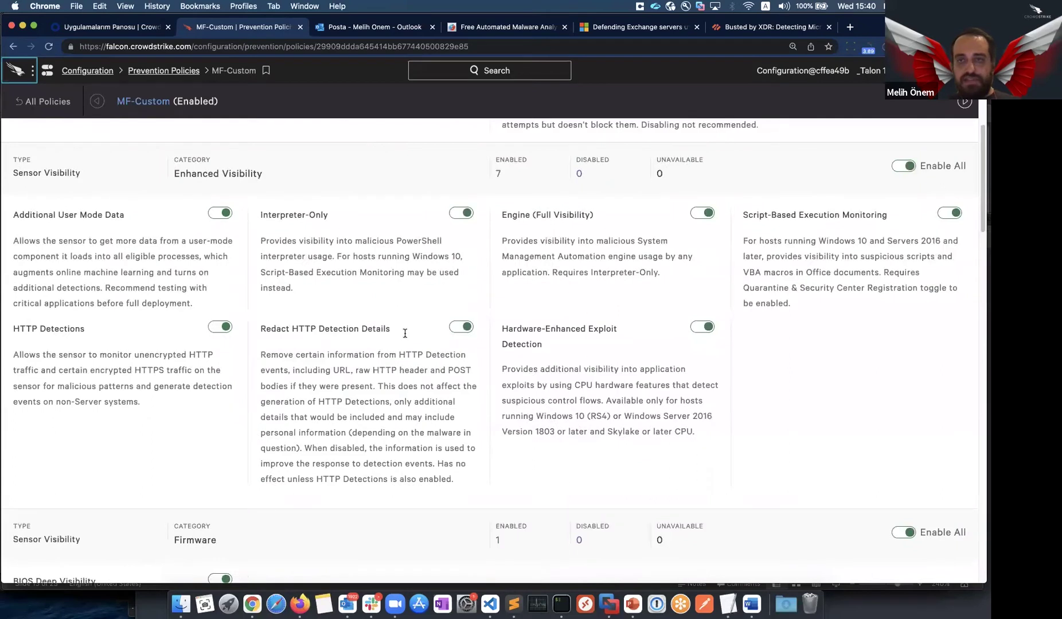
Review the MF-Custom policy's Enhanced Visibility settings and its Cloud and Sensor Machine Learning detection and prevention levels
scroll(410, 338, "up", 4)
scroll(409, 355, "down", 10)
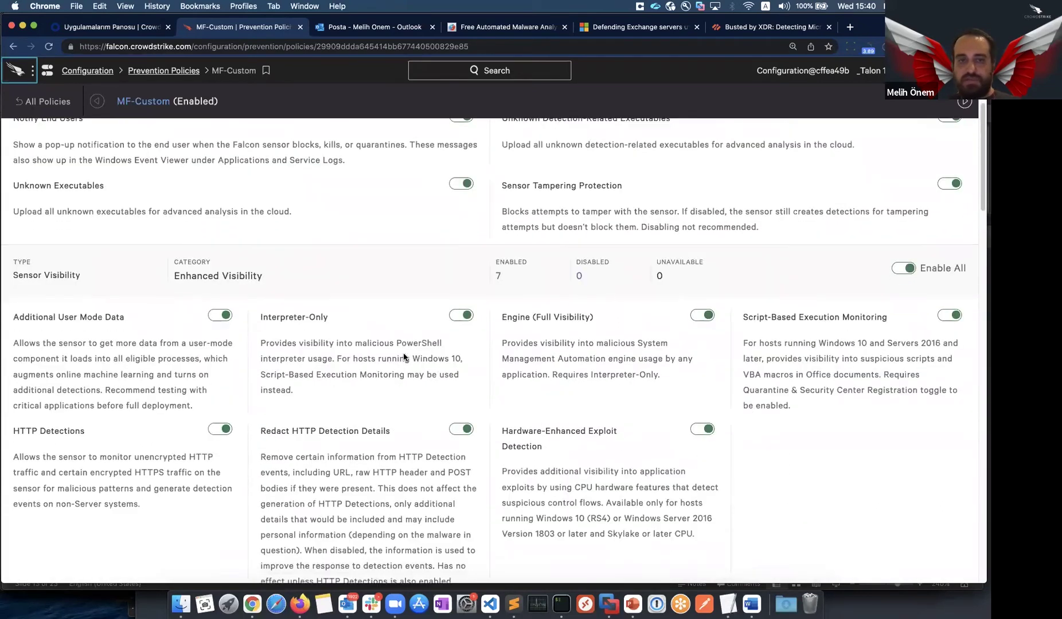
scroll(456, 303, "up", 3)
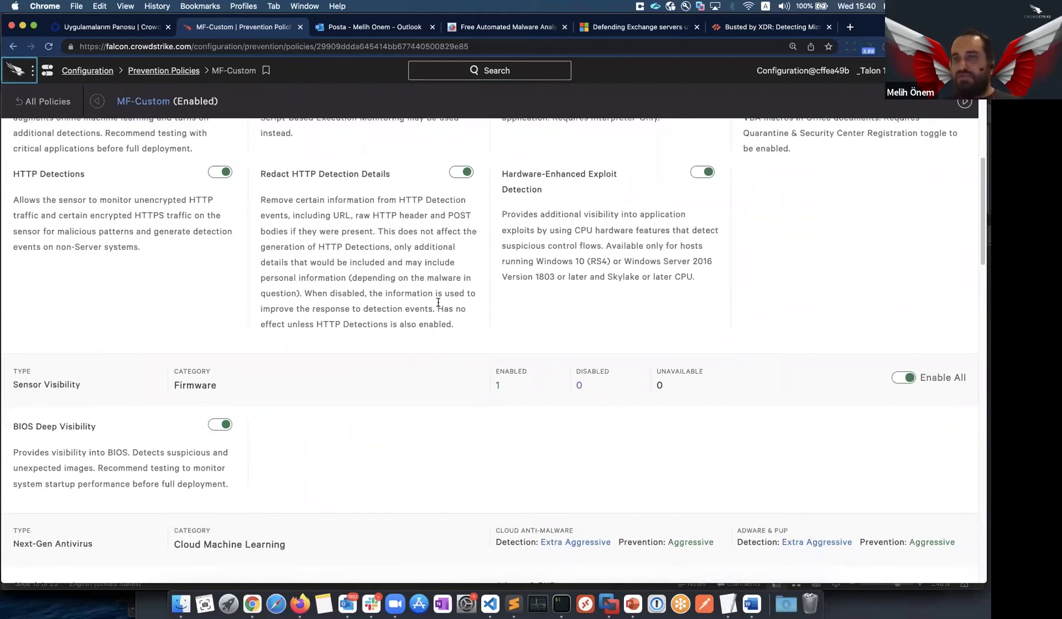
scroll(430, 291, "up", 5)
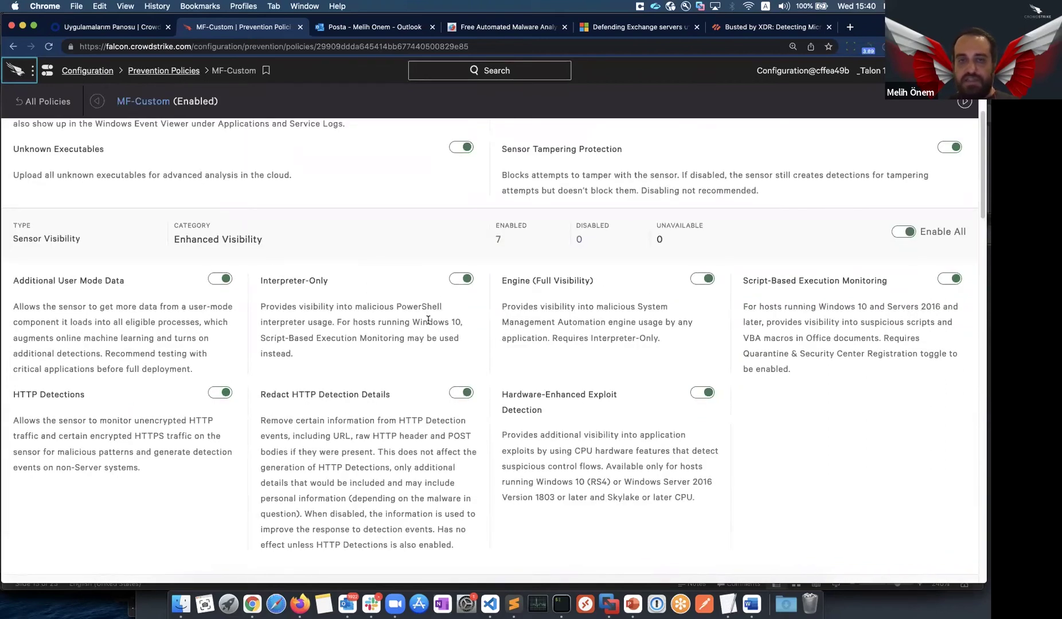
scroll(426, 319, "down", 10)
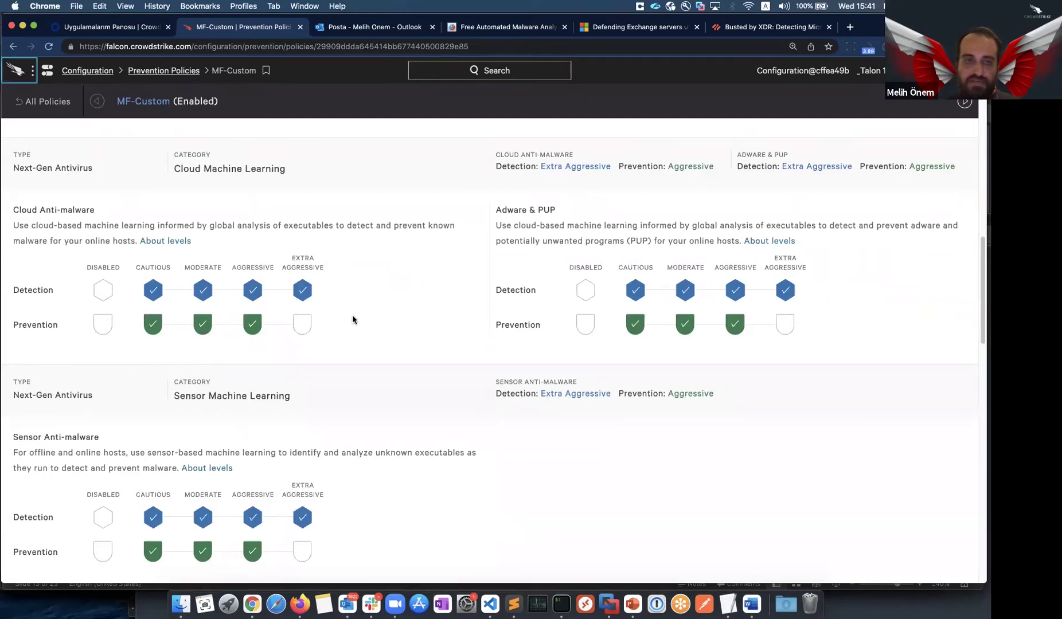
scroll(301, 287, "up", 8)
scroll(403, 272, "down", 8)
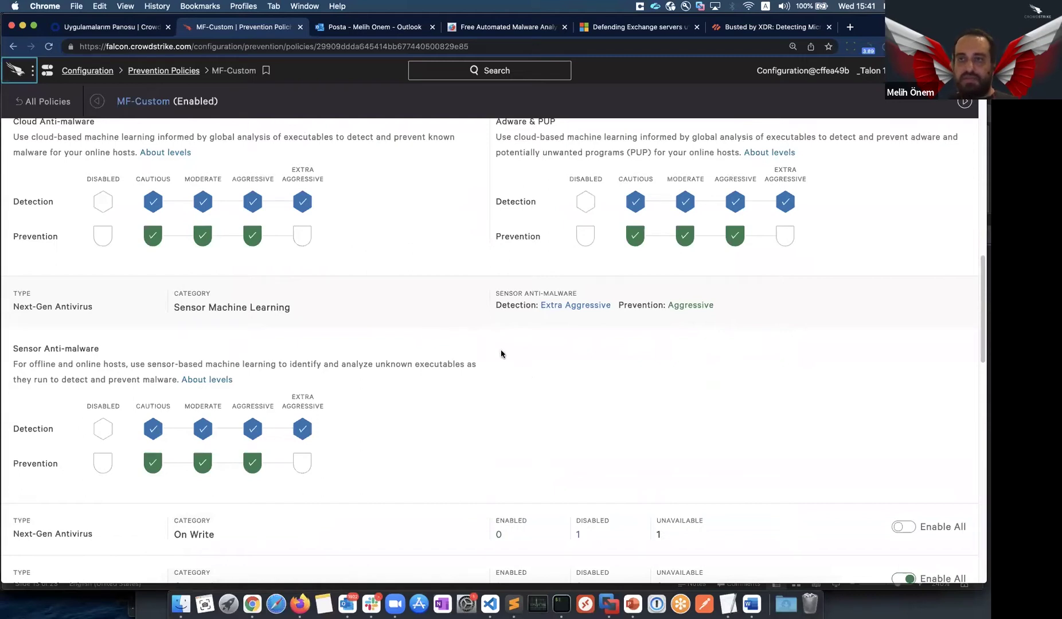
scroll(500, 353, "down", 2)
scroll(499, 353, "down", 2)
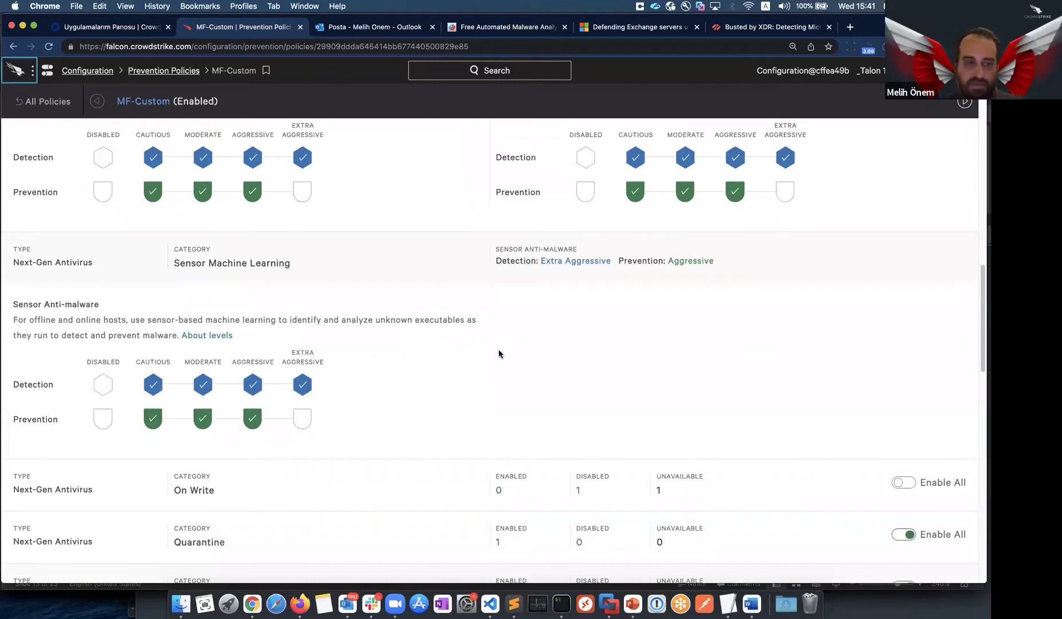
scroll(553, 348, "down", 2)
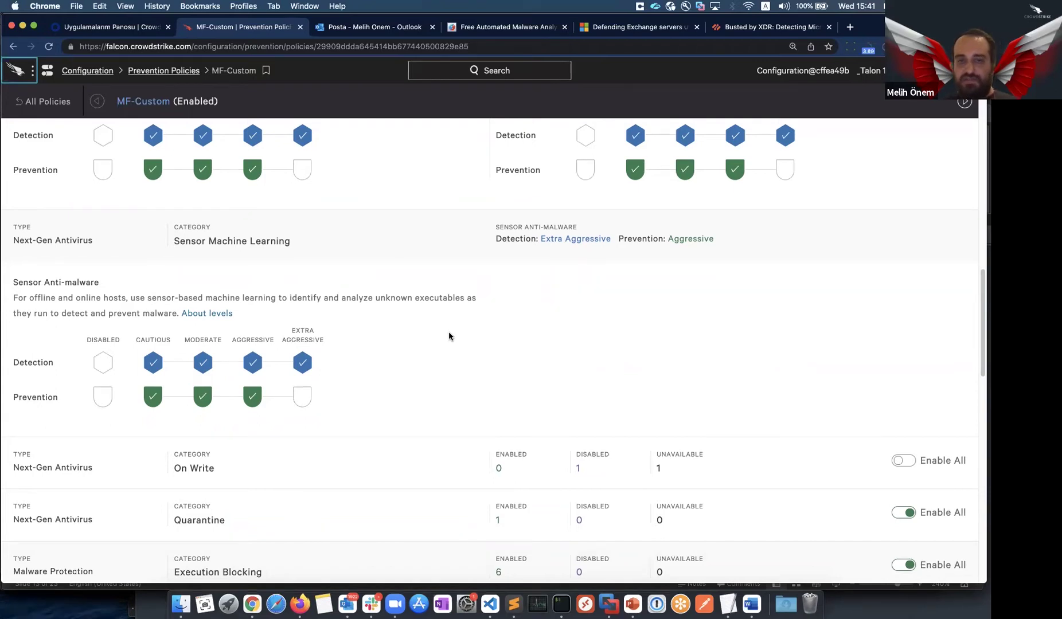
Switch the Suspicious Processes option under Execution Blocking off and on, leaving it disabled without saving the policy
scroll(456, 344, "down", 5)
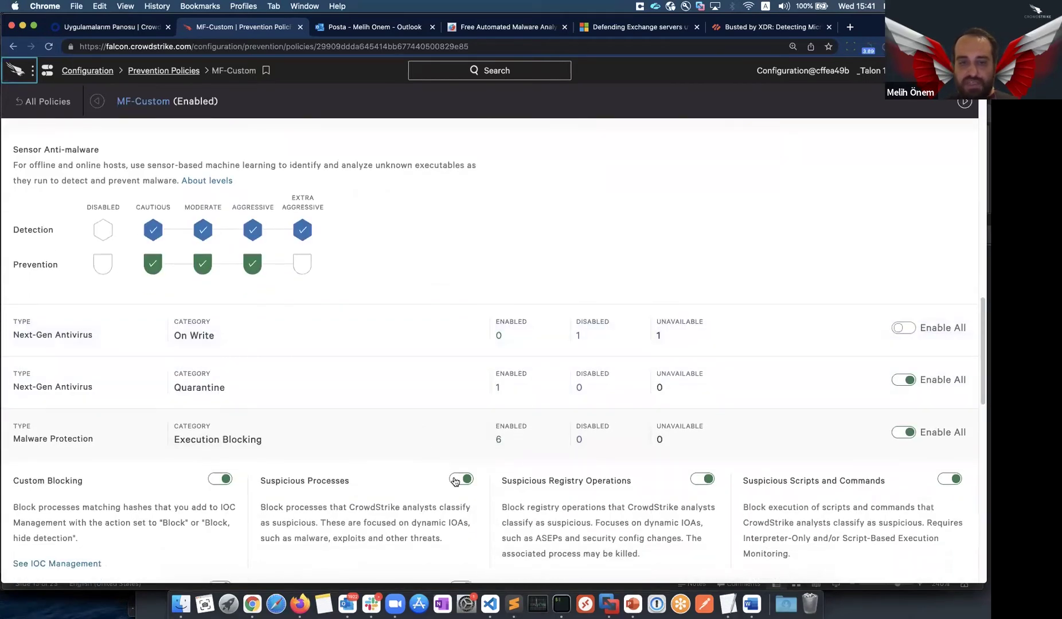
left_click(456, 480)
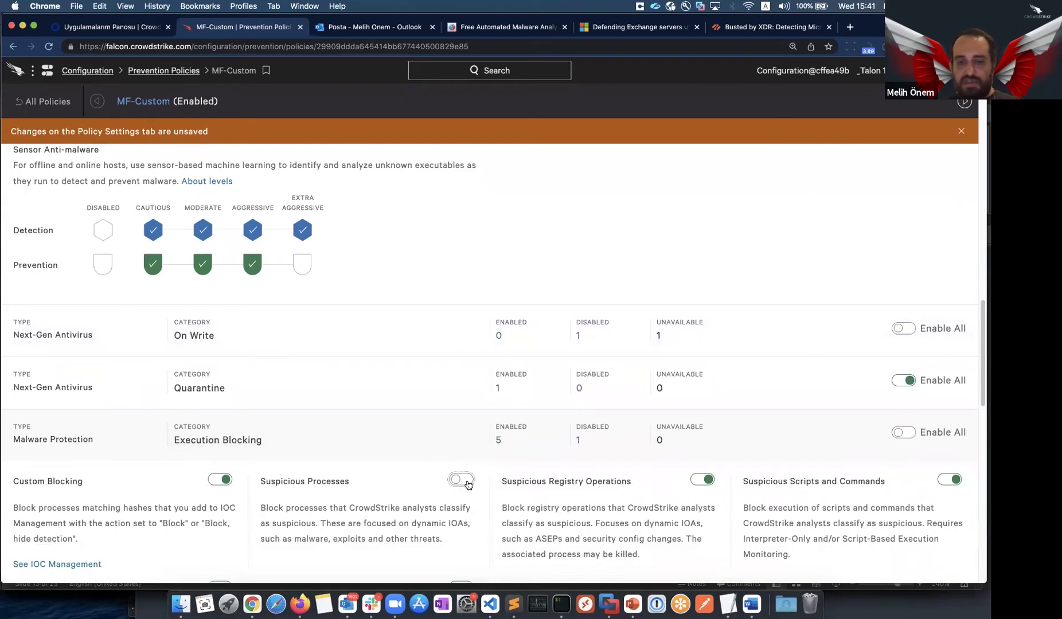
left_click(467, 481)
double_click(462, 523)
scroll(453, 434, "down", 3)
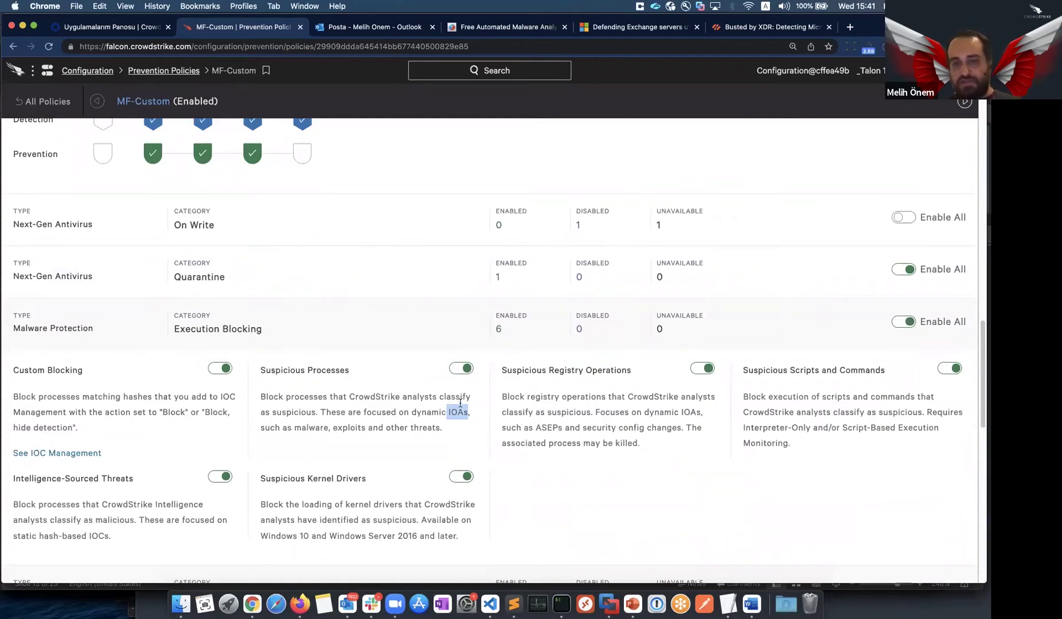
left_click(460, 408)
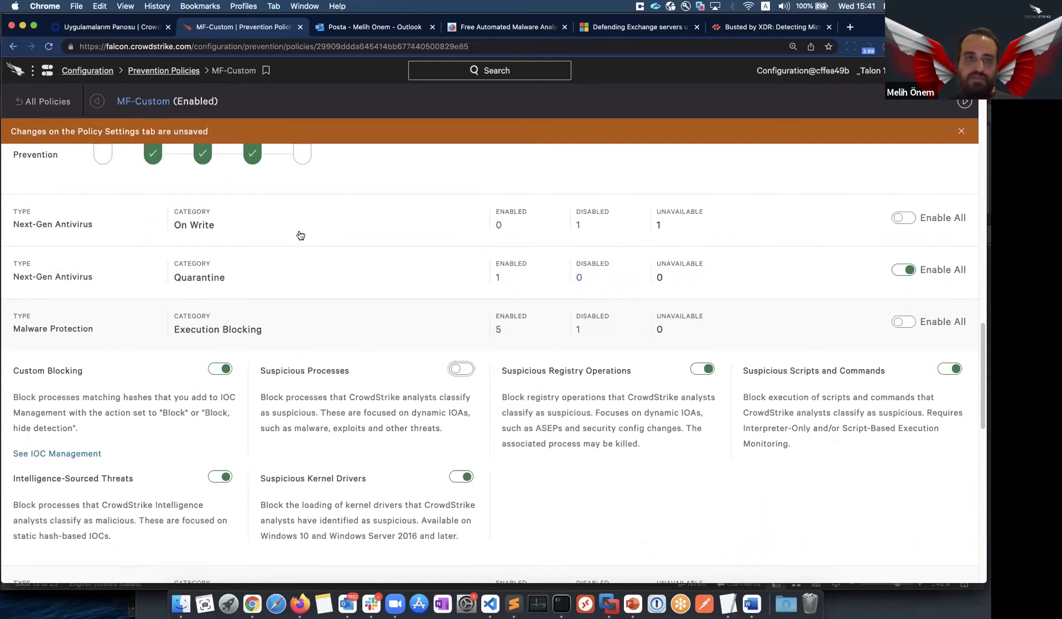
Leave the prevention policy and open the Detections list in the Activity section
scroll(416, 332, "up", 5)
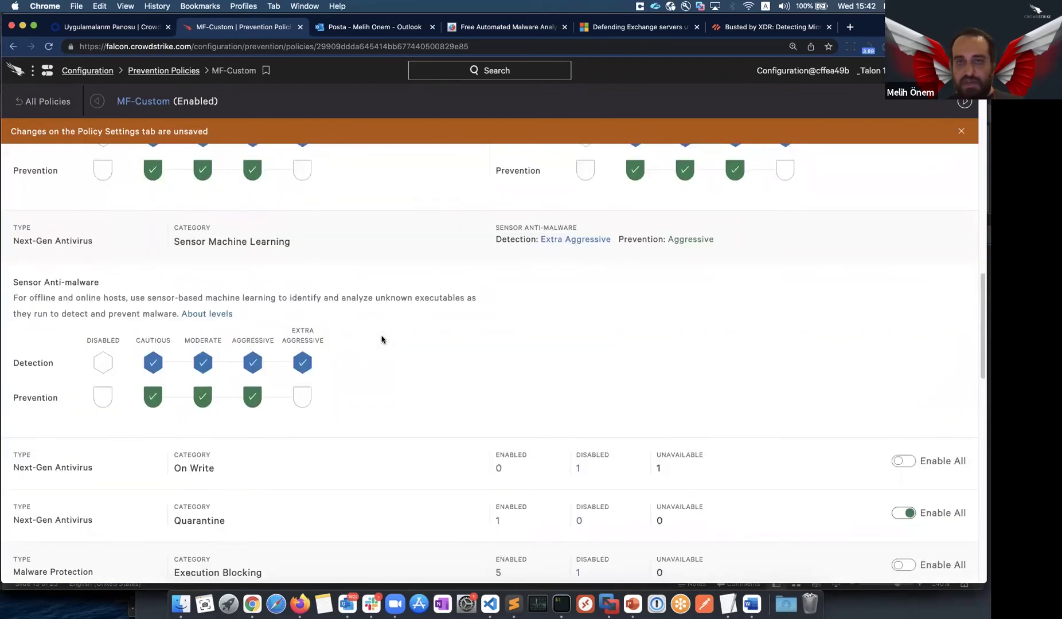
scroll(395, 308, "up", 5)
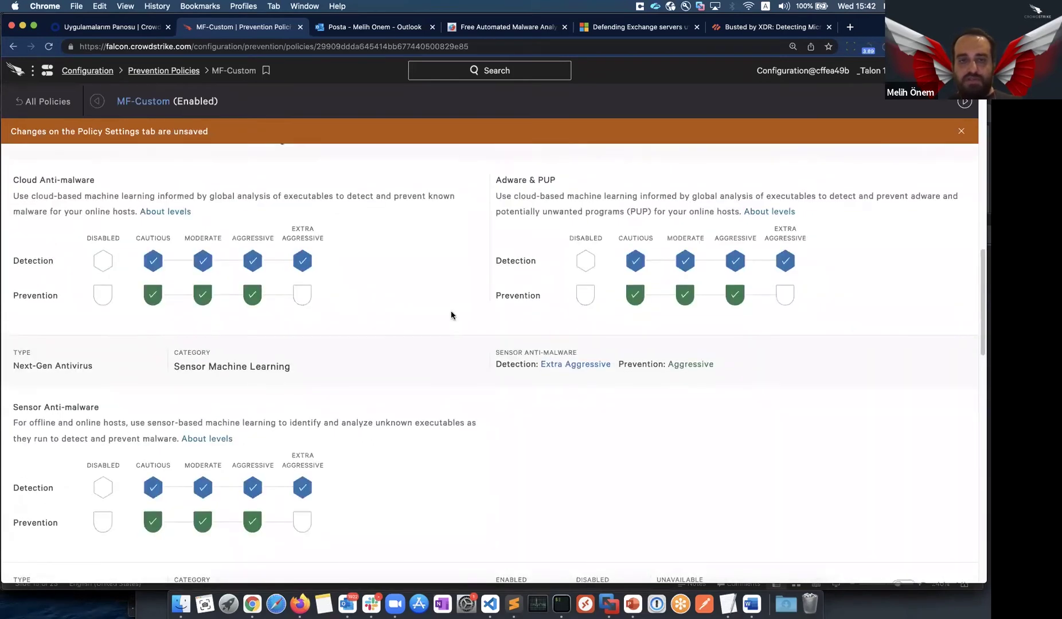
scroll(406, 289, "up", 1)
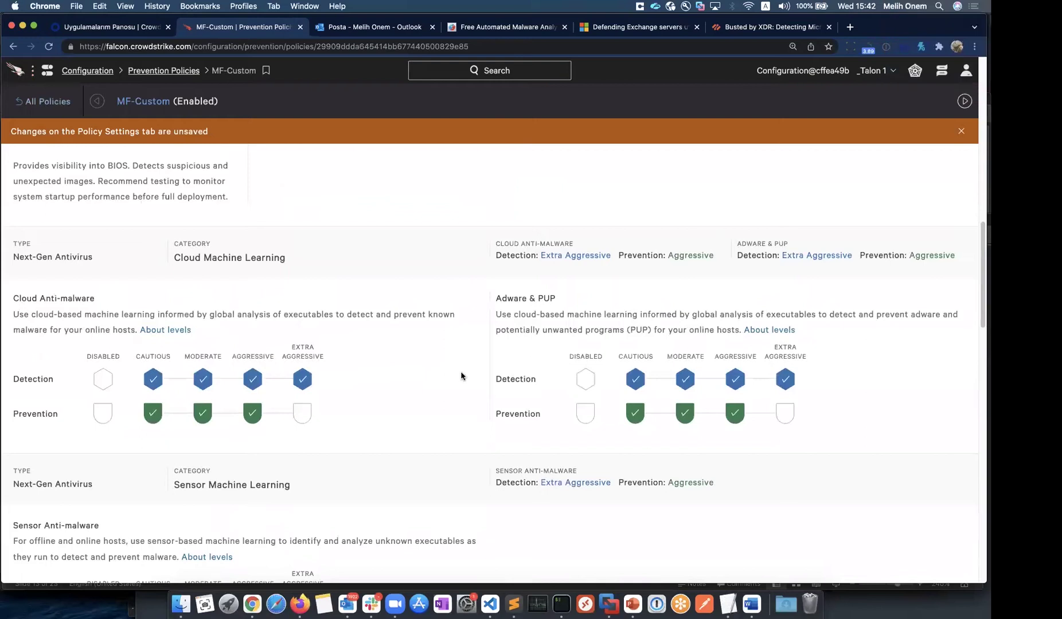
left_click(19, 72)
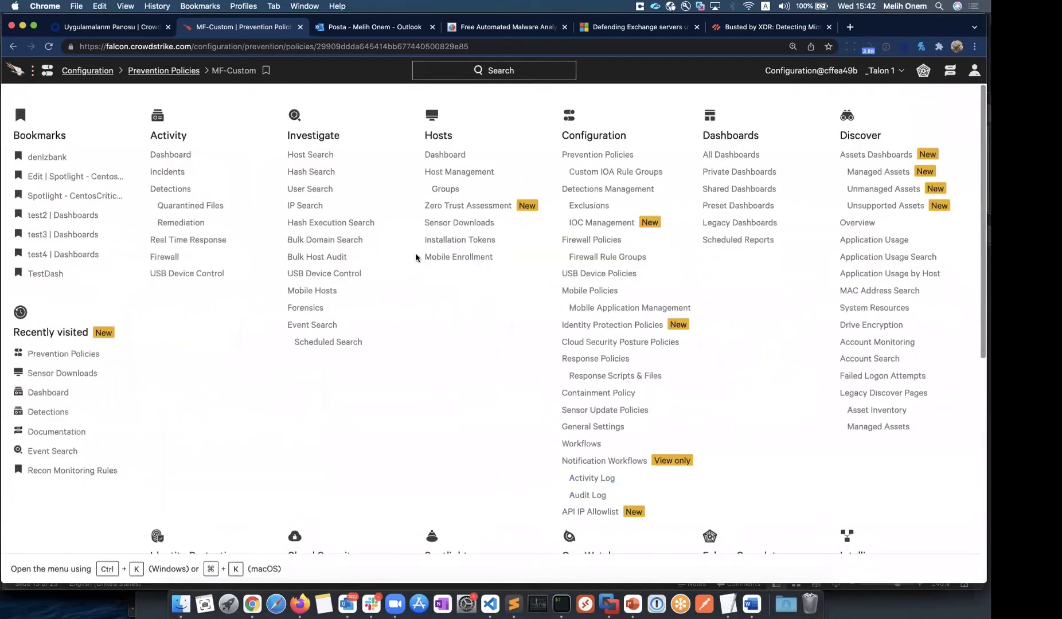
left_click(180, 190)
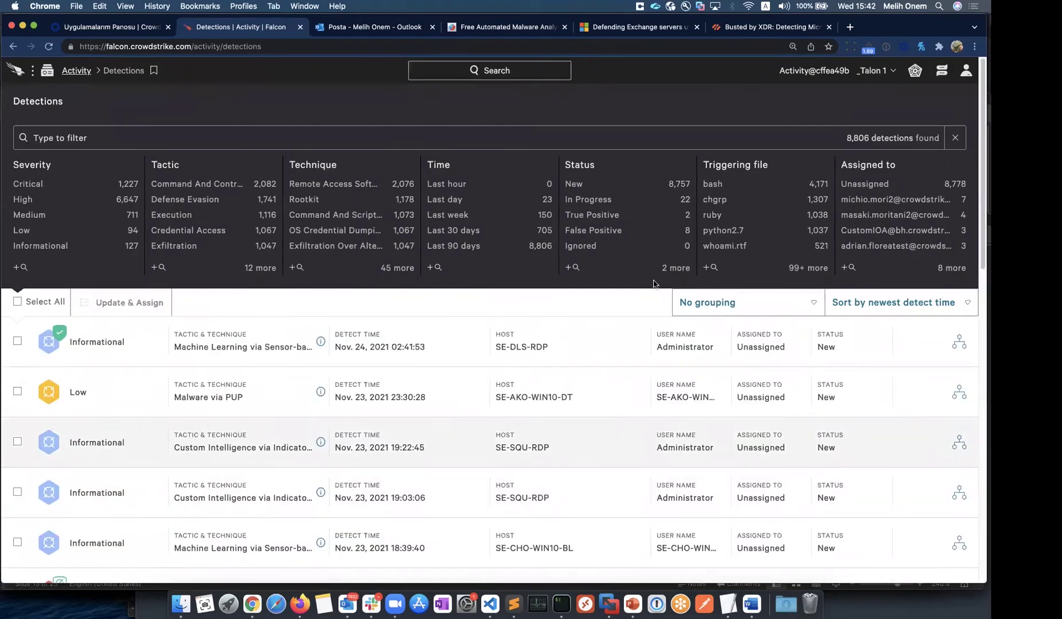
left_click(325, 134)
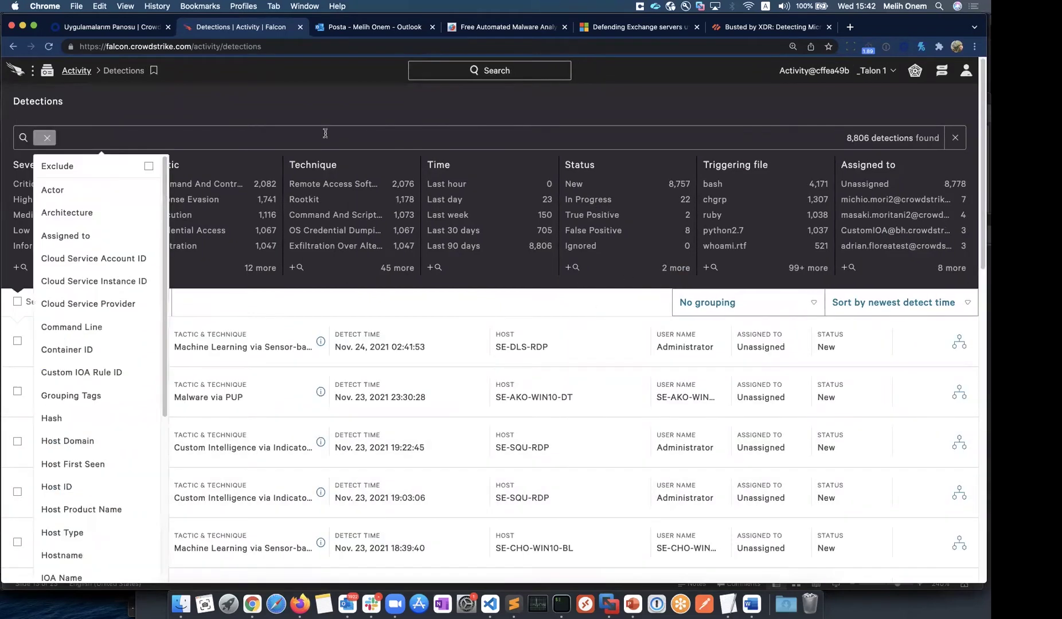
type("hod")
key("BackSpace")
type("s")
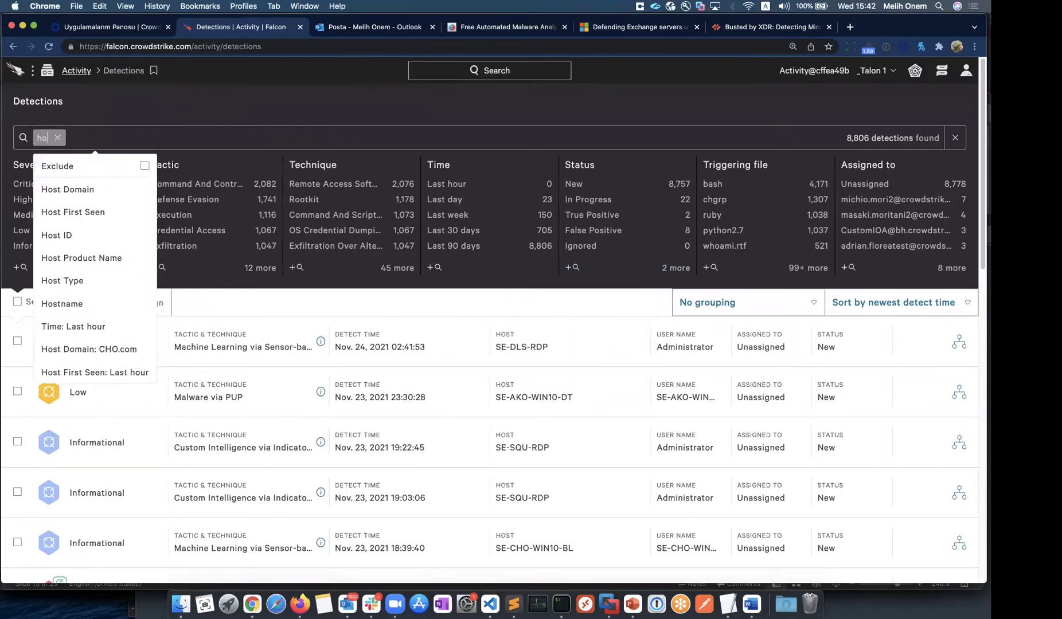
left_click(86, 302)
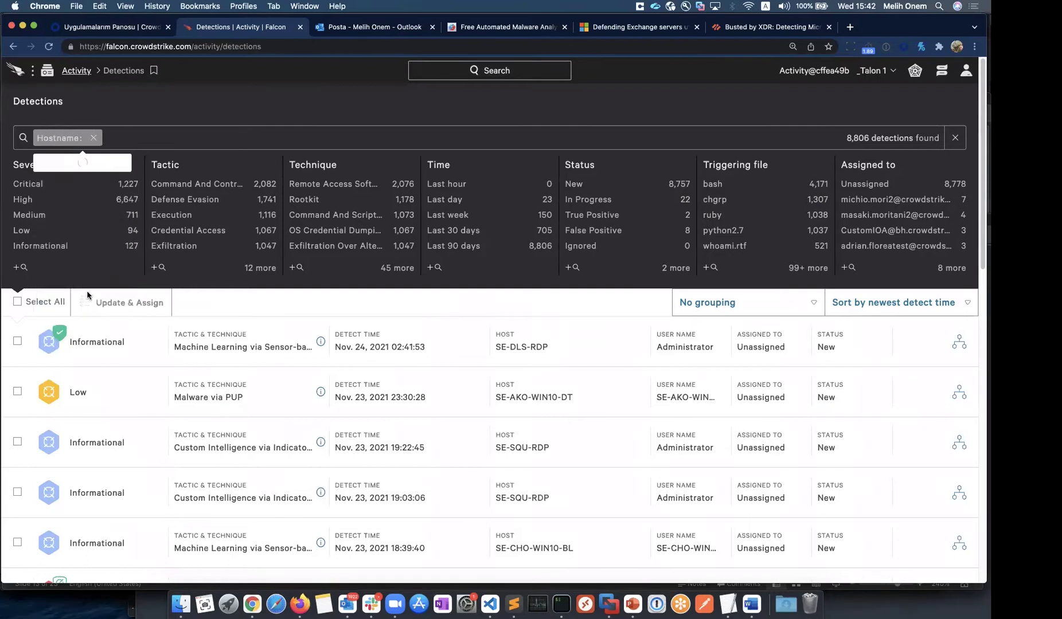
Copy the host name SE-MM-WIN10D from the Sublime Text notes and filter the Falcon detections by that hostname
left_click(522, 604)
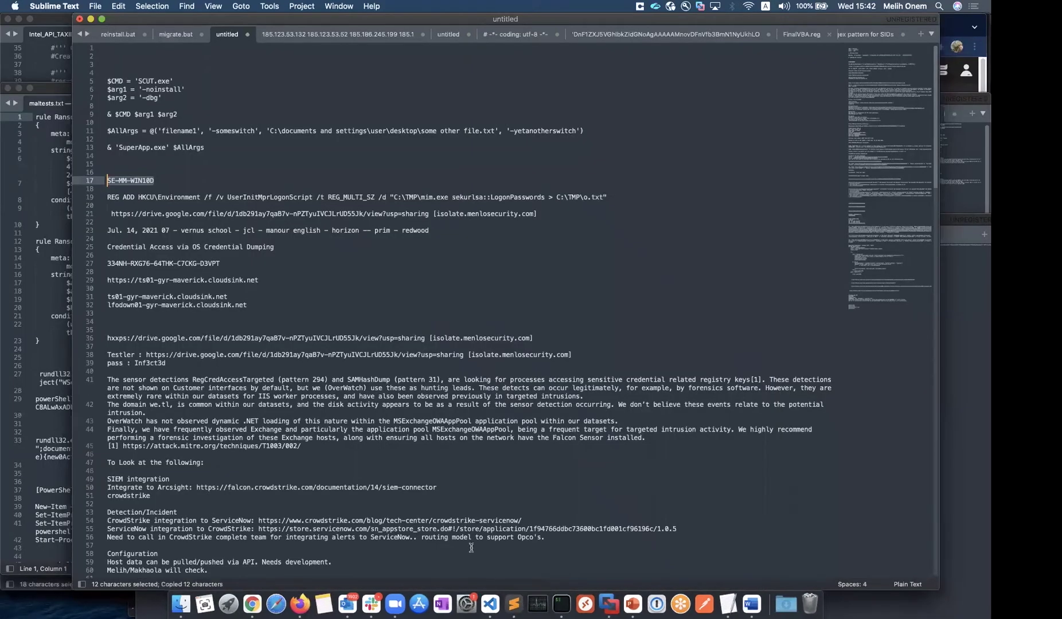
left_click(247, 604)
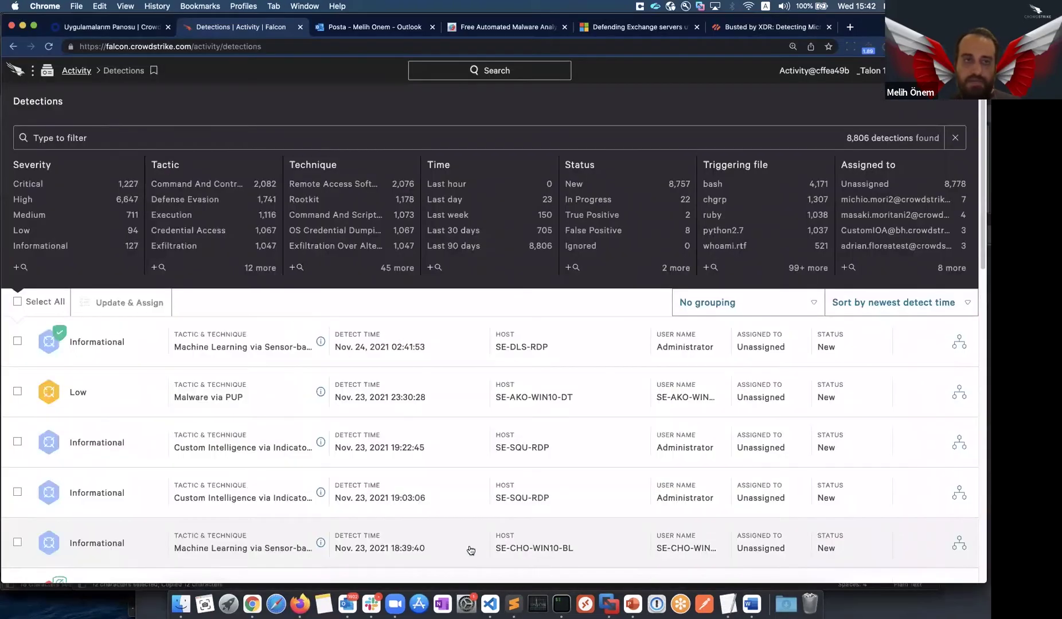
left_click(142, 137)
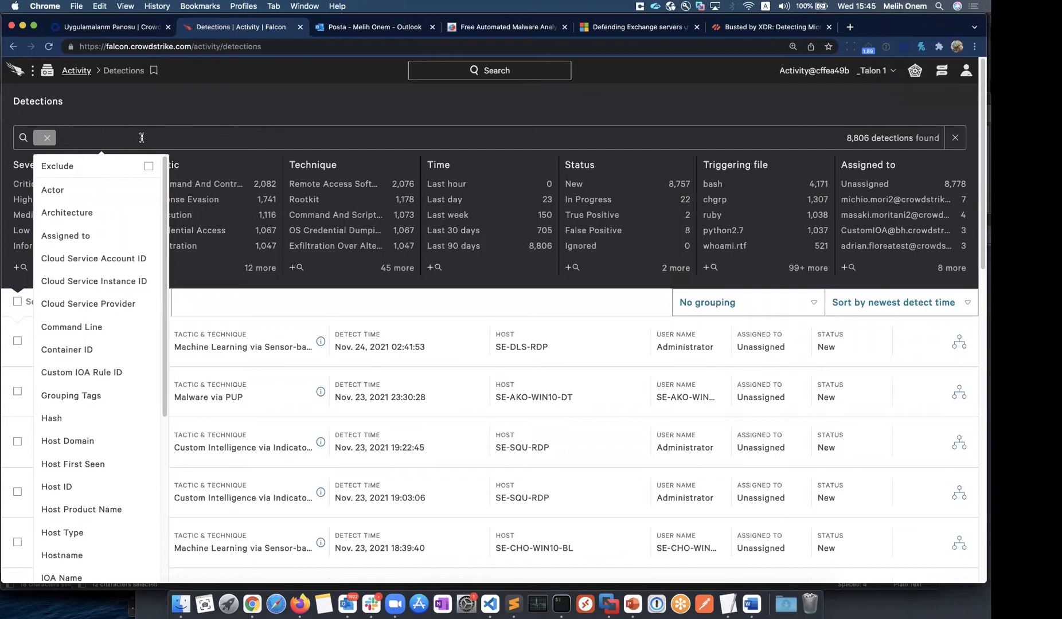
type("H")
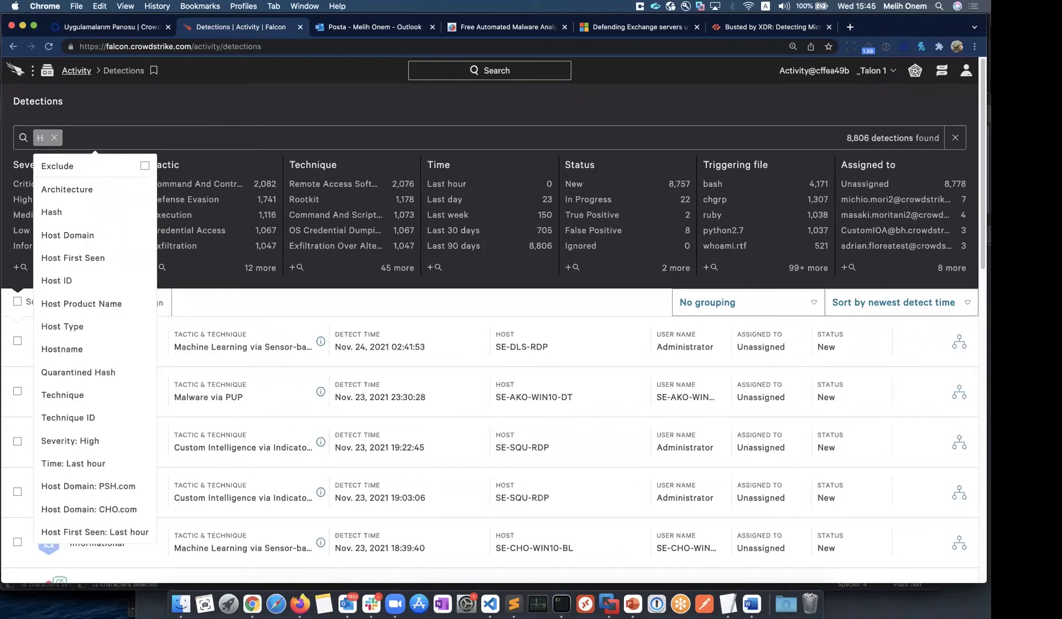
type("os")
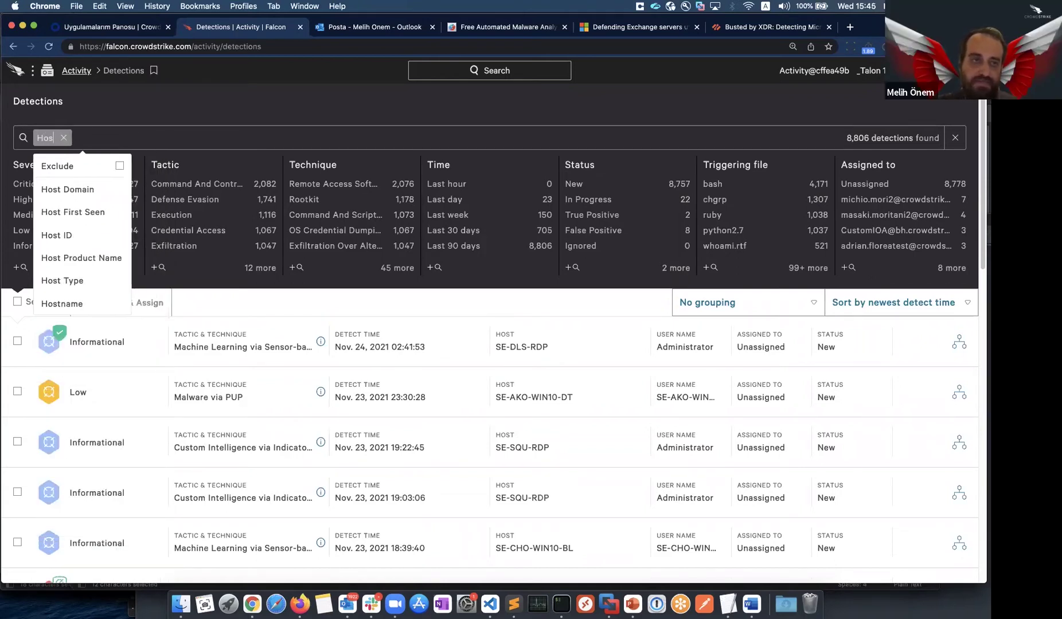
left_click(54, 303)
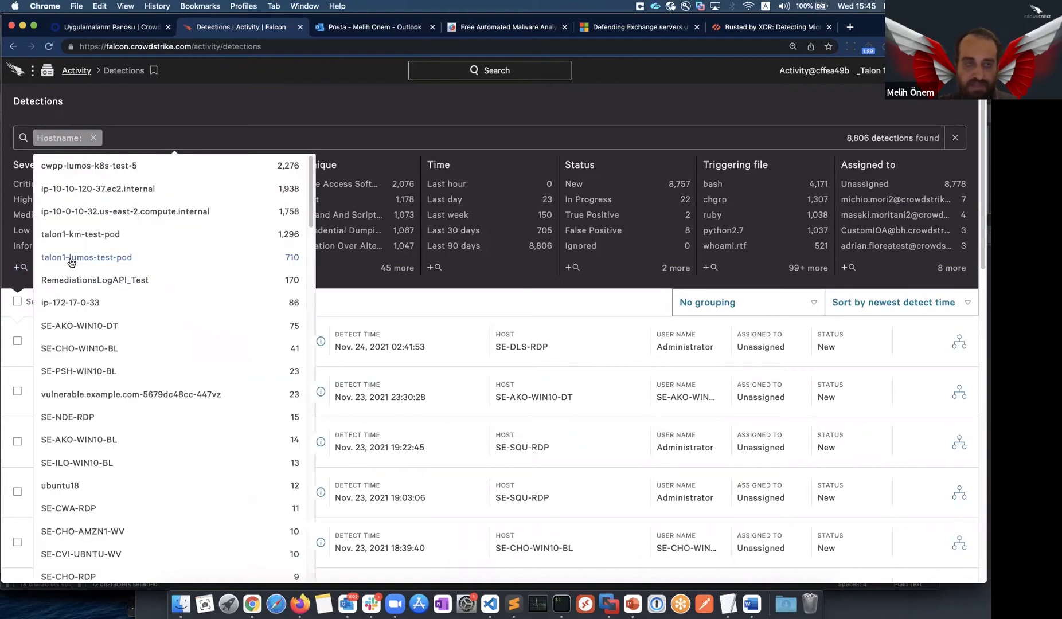
type("SE-MM-WIN10D")
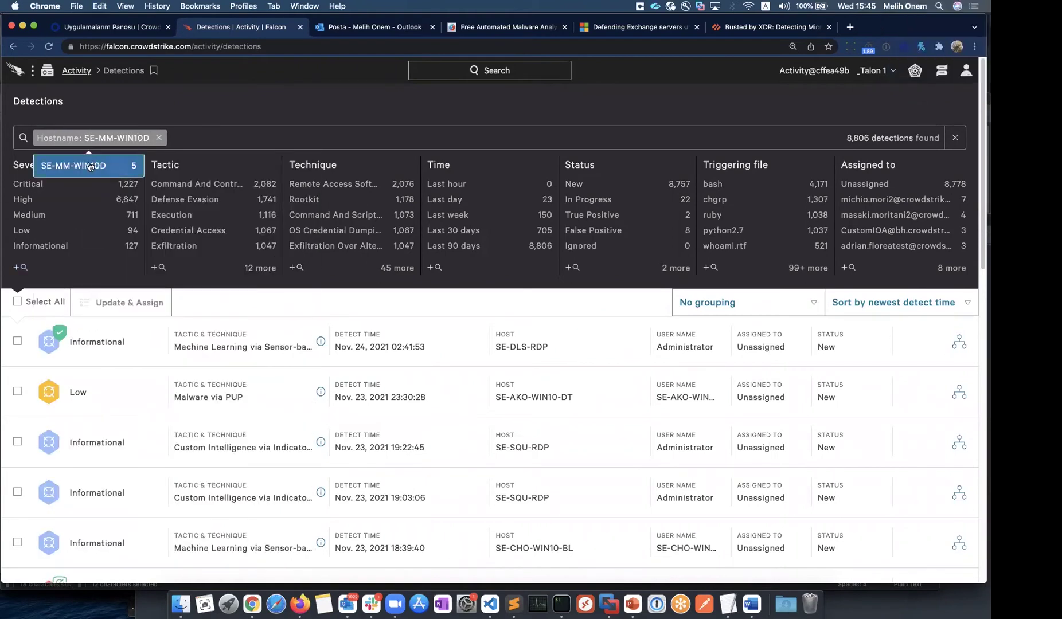
left_click(90, 166)
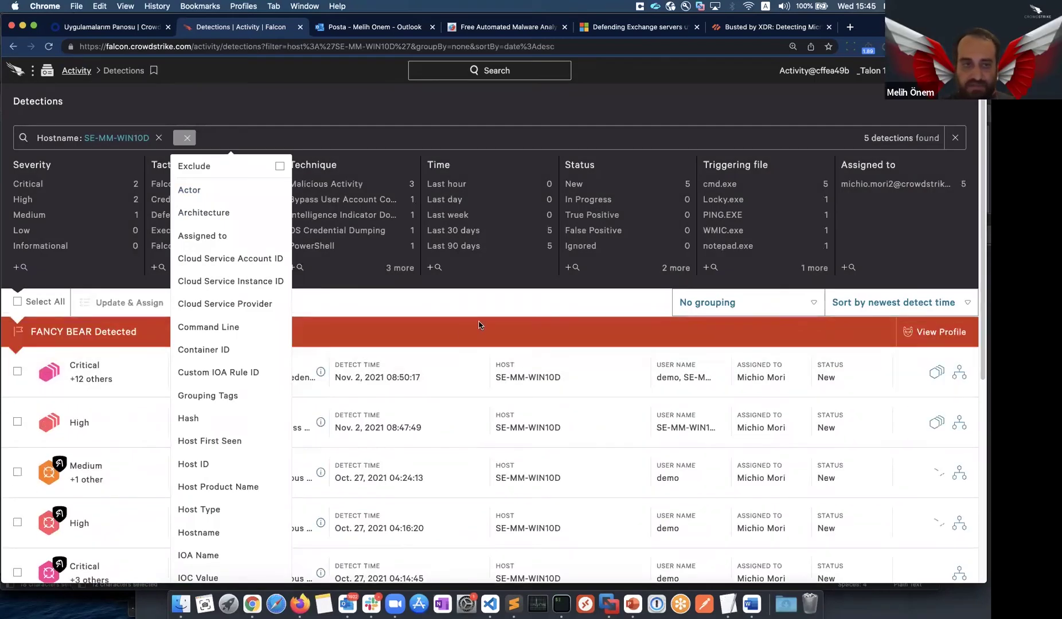
left_click(466, 303)
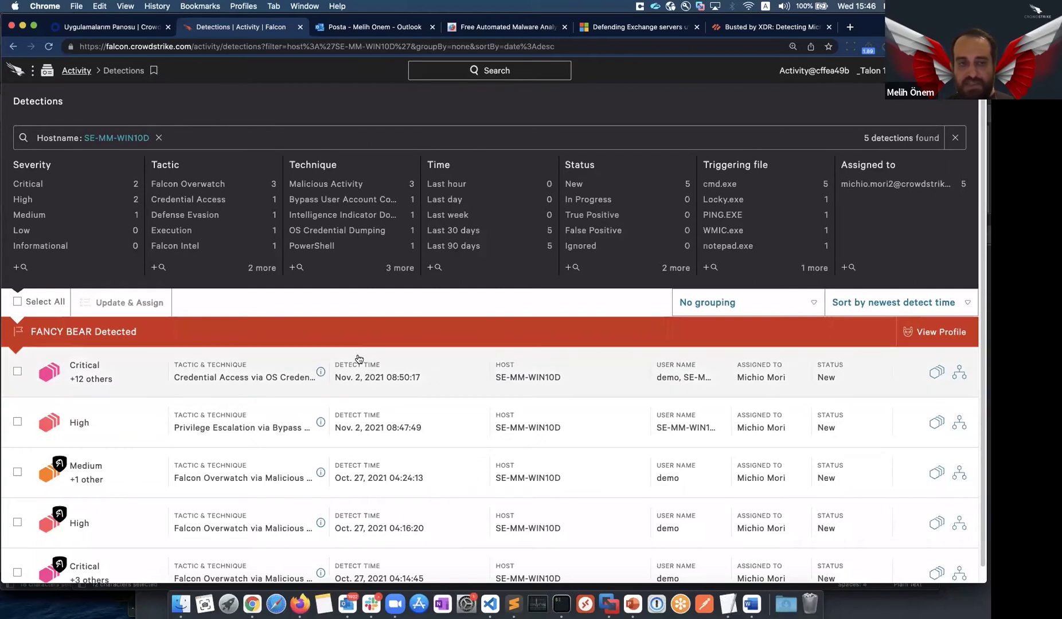
Open the FANCY BEAR actor profile from the detections list in a new browser tab and switch to it
right_click(959, 340)
left_click(883, 342)
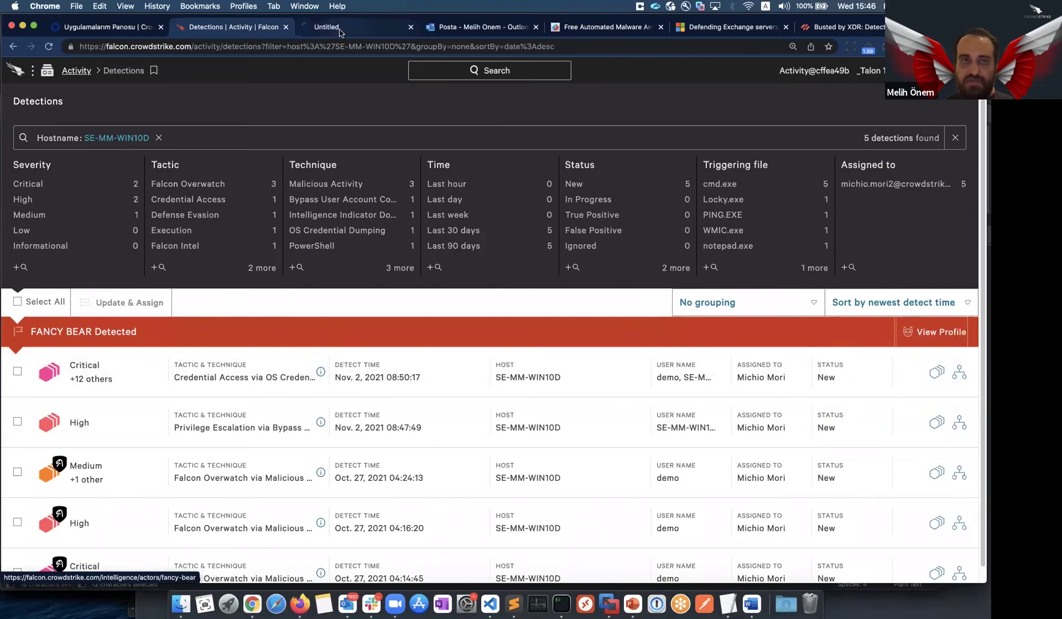
left_click(340, 30)
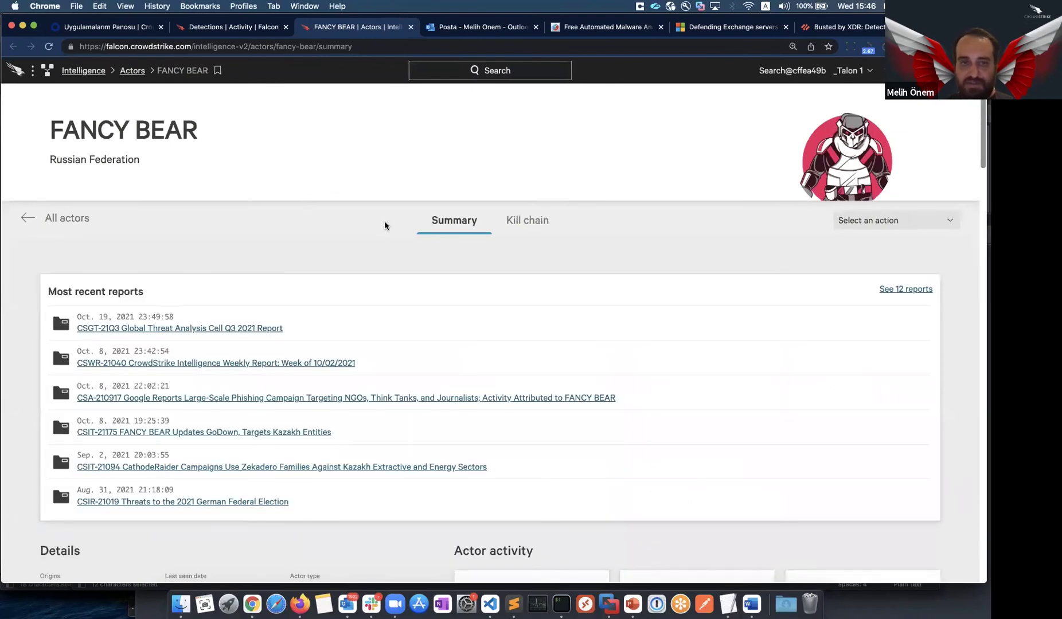
Examine FANCY BEAR's community identifiers, target industries and nations, along with the actor activity and threat intelligence figures
scroll(346, 234, "down", 5)
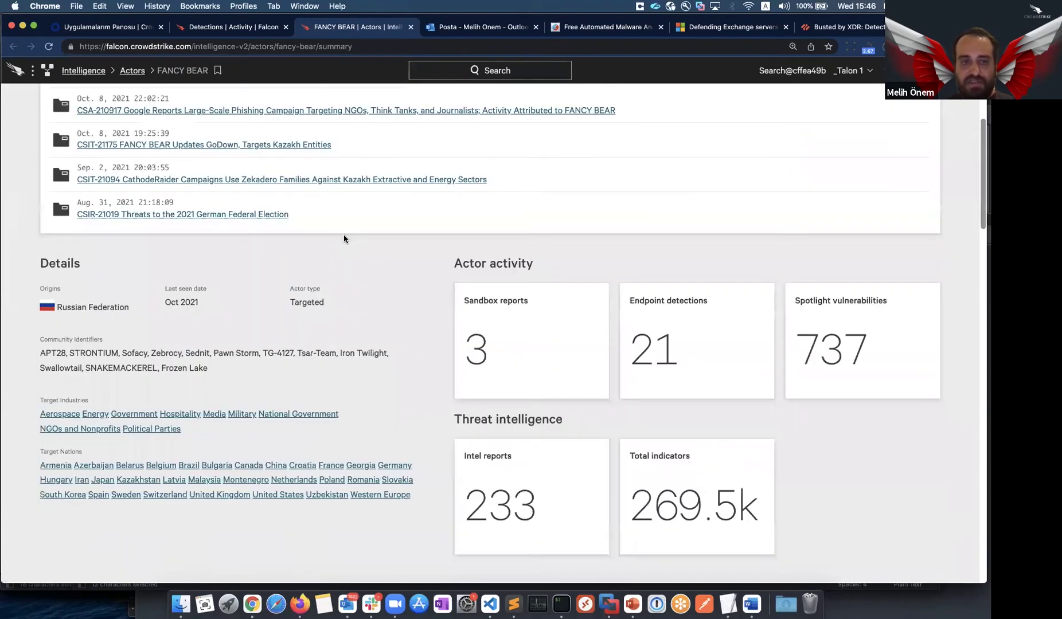
double_click(51, 354)
double_click(94, 353)
scroll(230, 360, "down", 1)
scroll(230, 358, "down", 1)
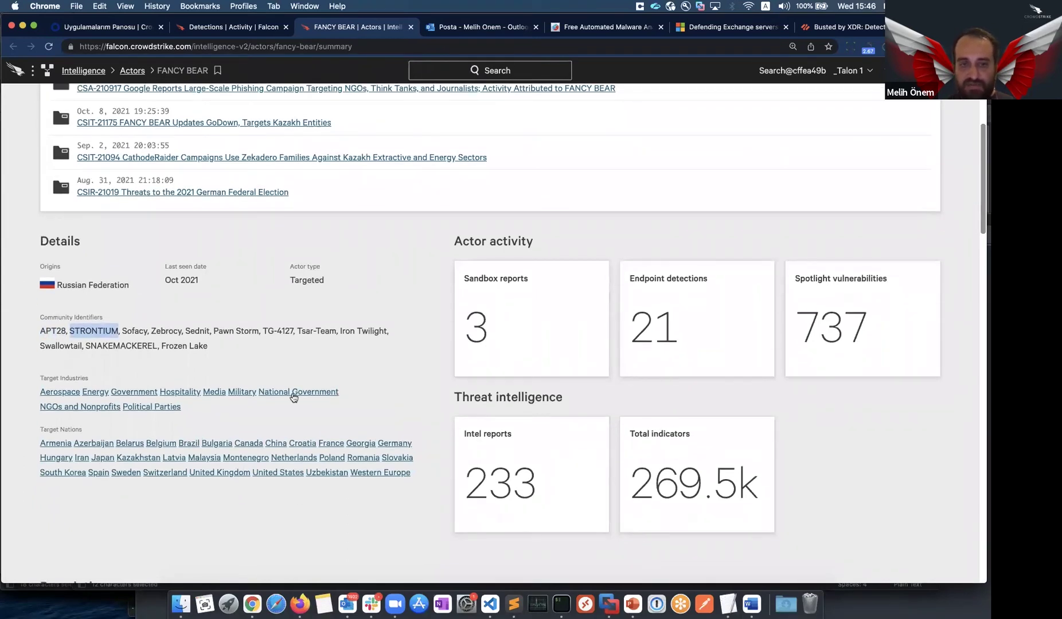
scroll(301, 398, "down", 5)
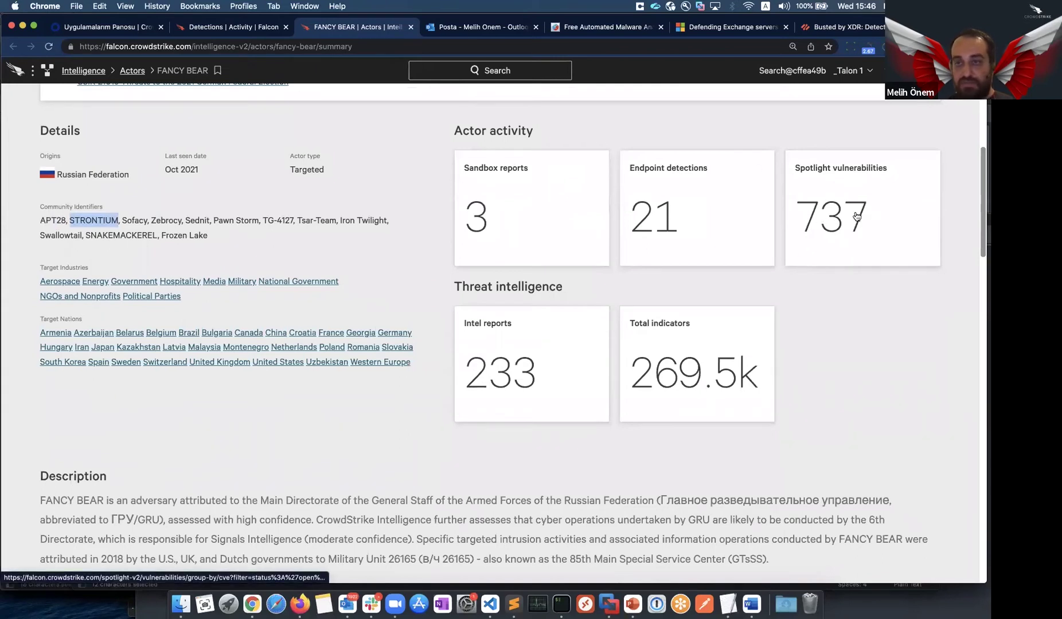
scroll(846, 232, "up", 1)
scroll(845, 232, "up", 1)
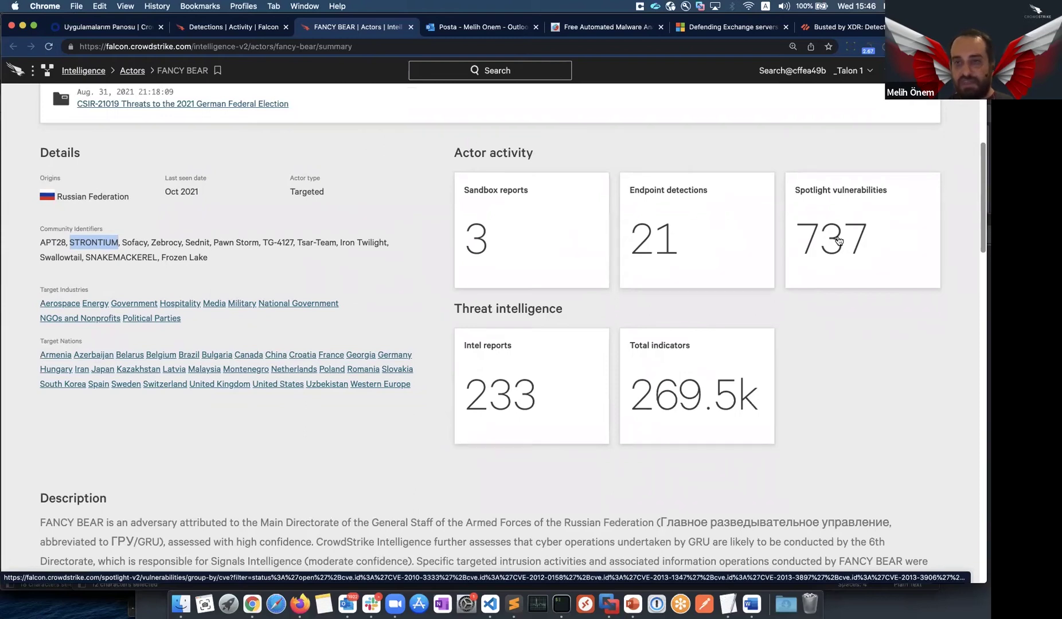
scroll(839, 287, "down", 5)
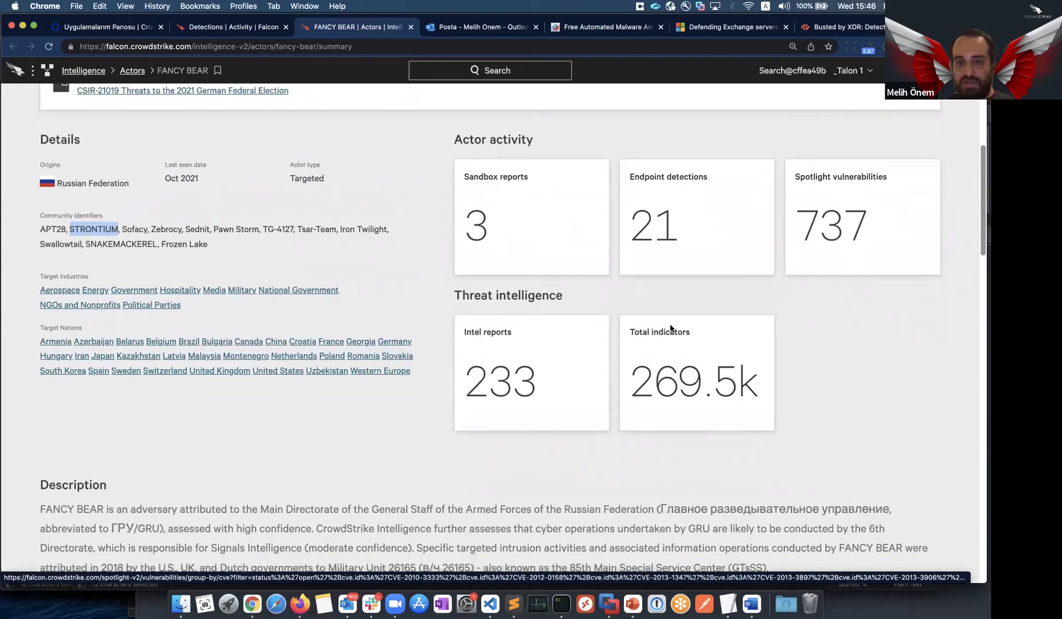
Read FANCY BEAR's description and recent activity sections on the actor's summary page
scroll(166, 348, "down", 4)
left_click_drag(90, 314, 378, 420)
scroll(378, 419, "down", 10)
scroll(379, 418, "down", 20)
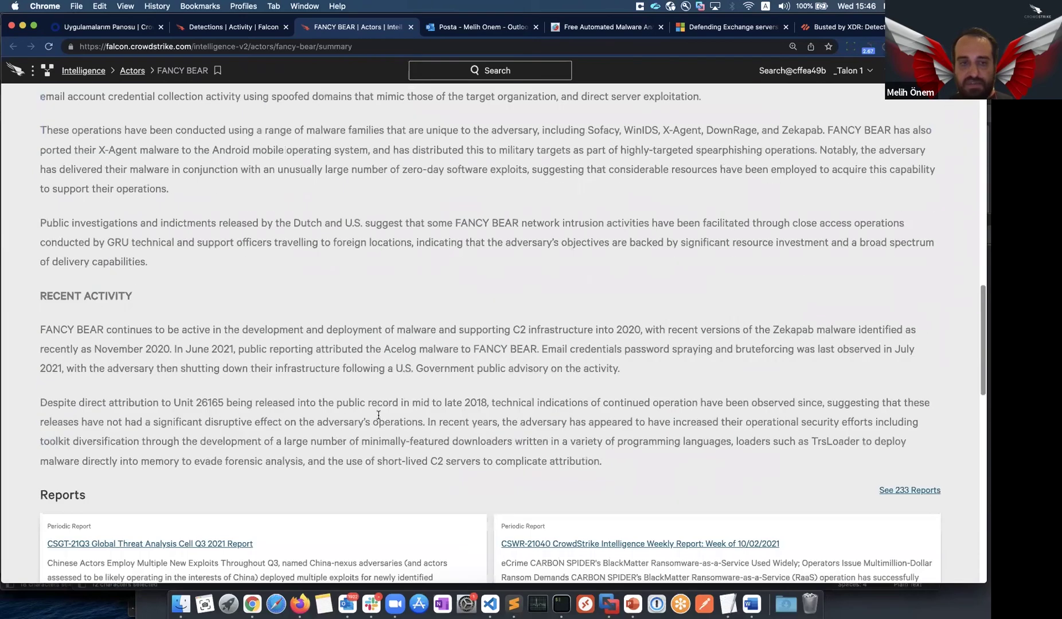
scroll(373, 399, "up", 20)
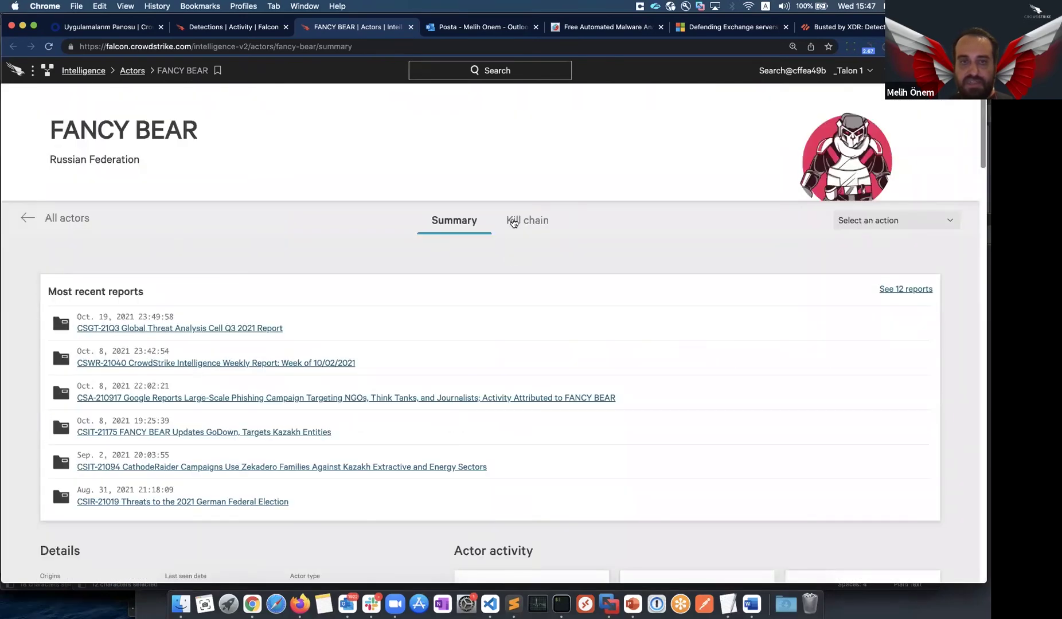
Open FANCY BEAR's kill chain and examine its delivery, exploitation and installation entries, including the persistence malware
left_click(512, 219)
scroll(487, 353, "down", 3)
scroll(484, 349, "down", 5)
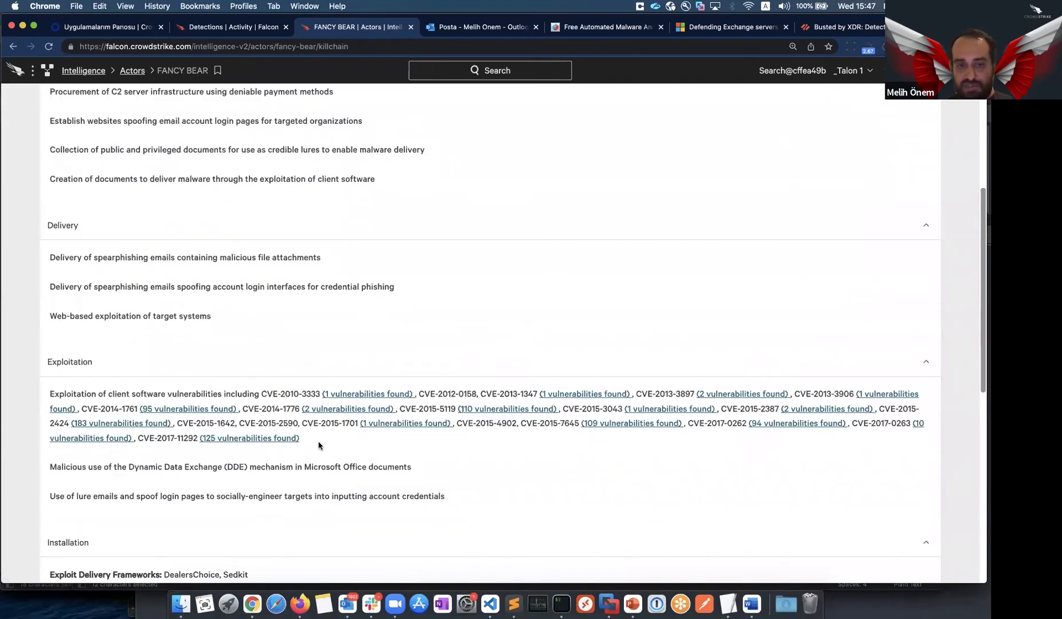
scroll(322, 432, "down", 3)
scroll(304, 463, "down", 3)
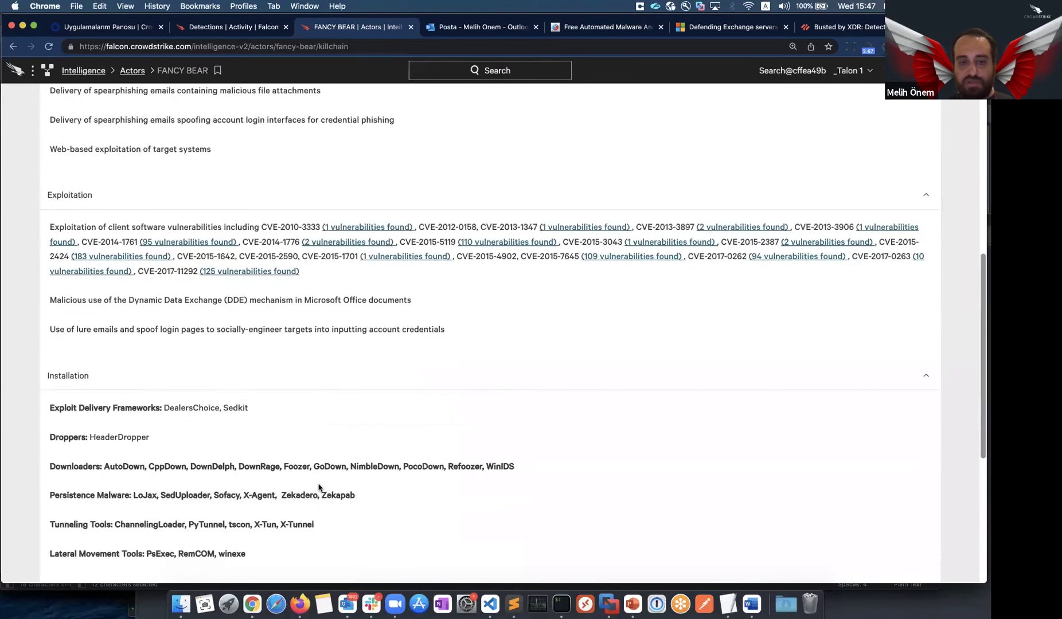
left_click_drag(355, 420, 254, 418)
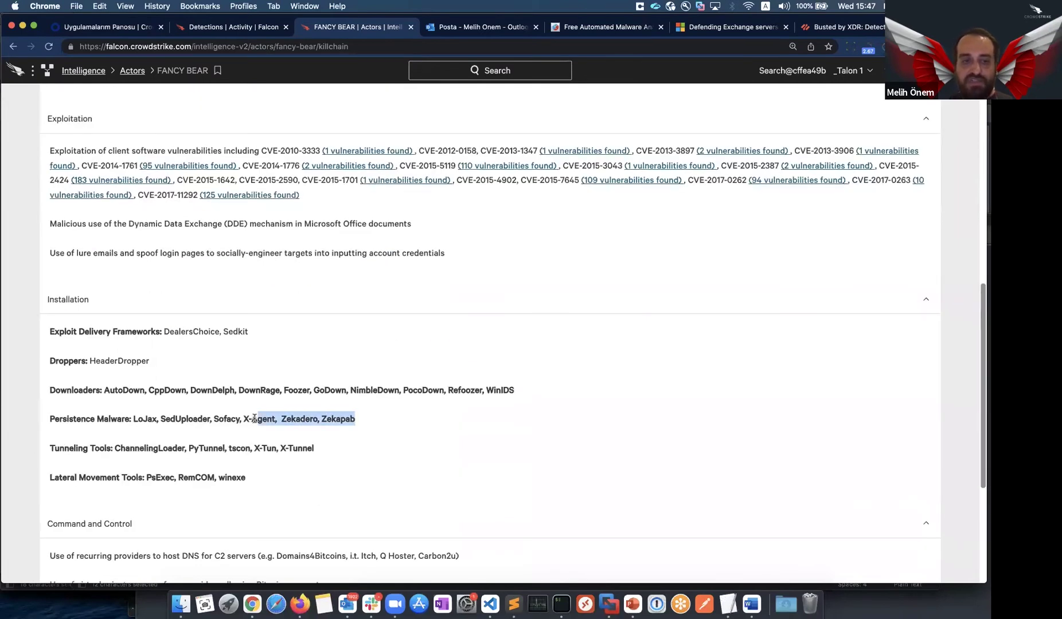
Return to the host's detections, expand the newest critical detection and open its full detection details in a new browser tab
left_click(262, 34)
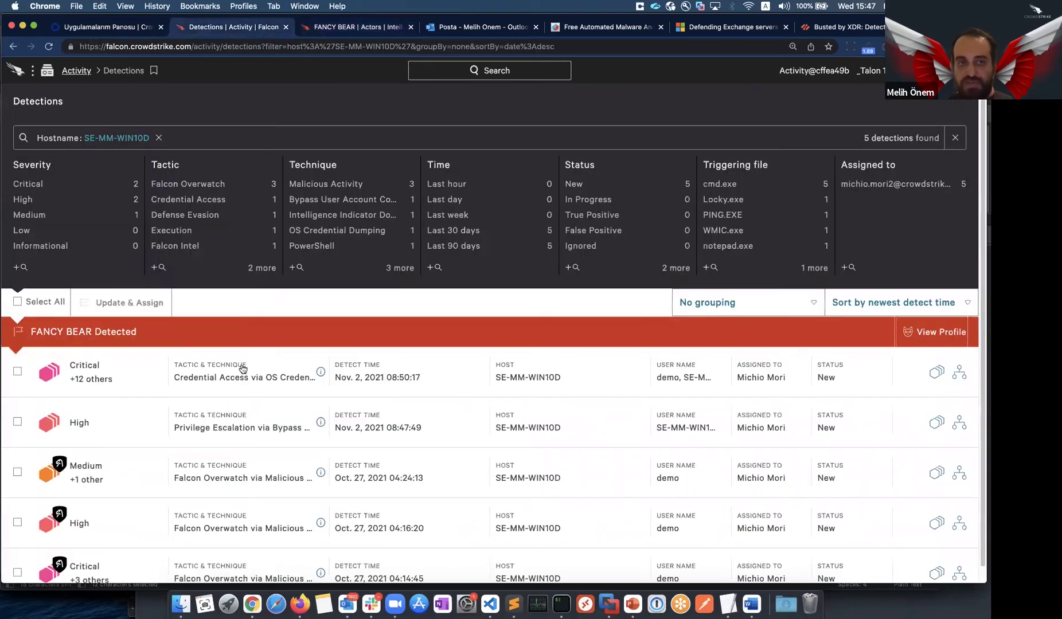
left_click(614, 376)
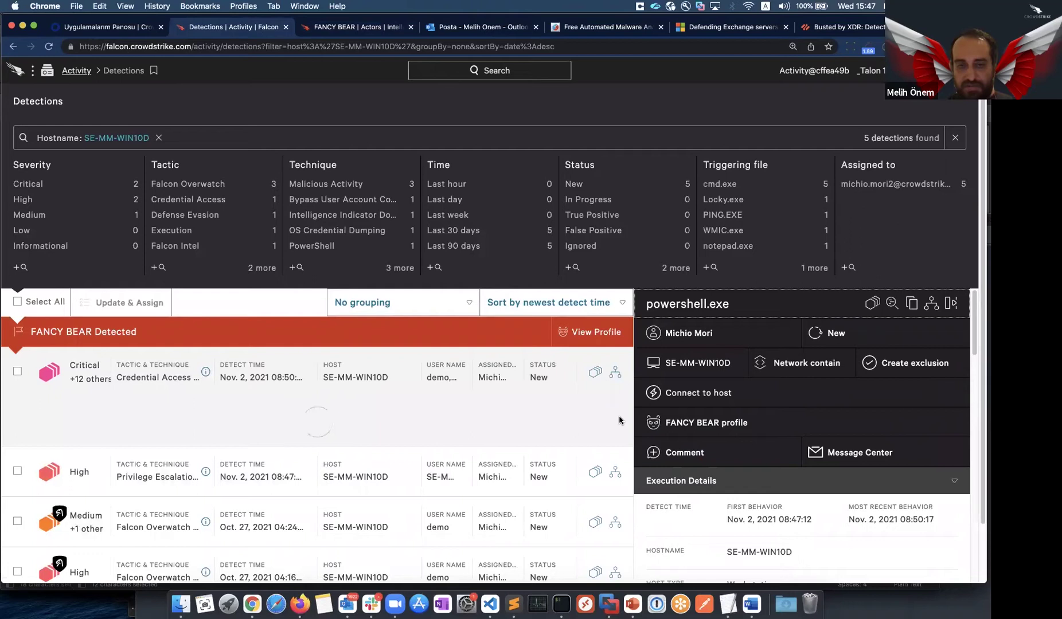
scroll(486, 399, "down", 5)
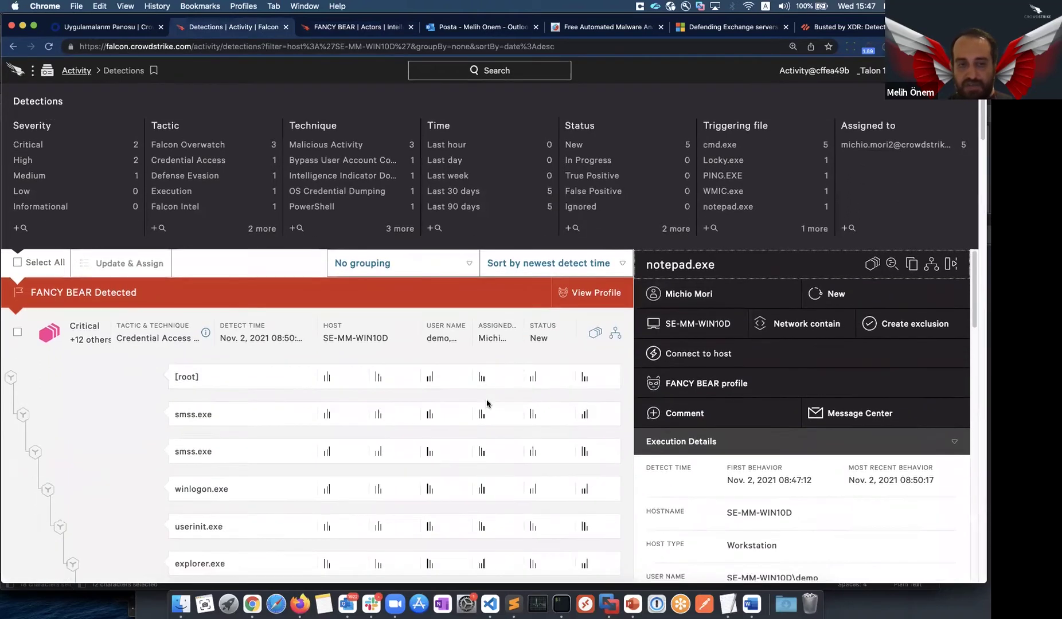
scroll(523, 321, "up", 1)
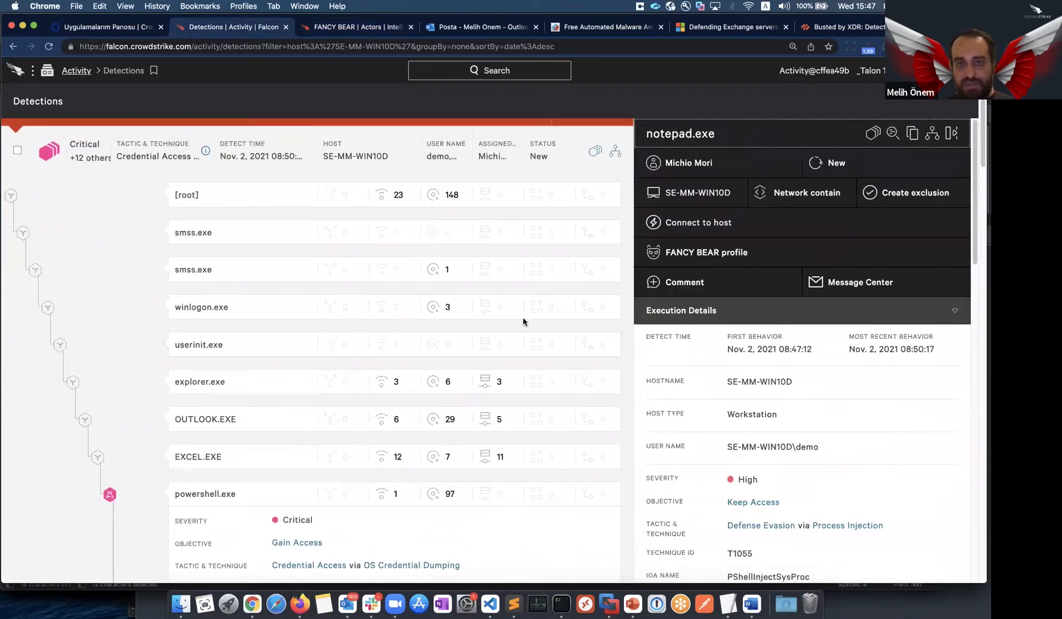
scroll(522, 322, "up", 1)
right_click(616, 173)
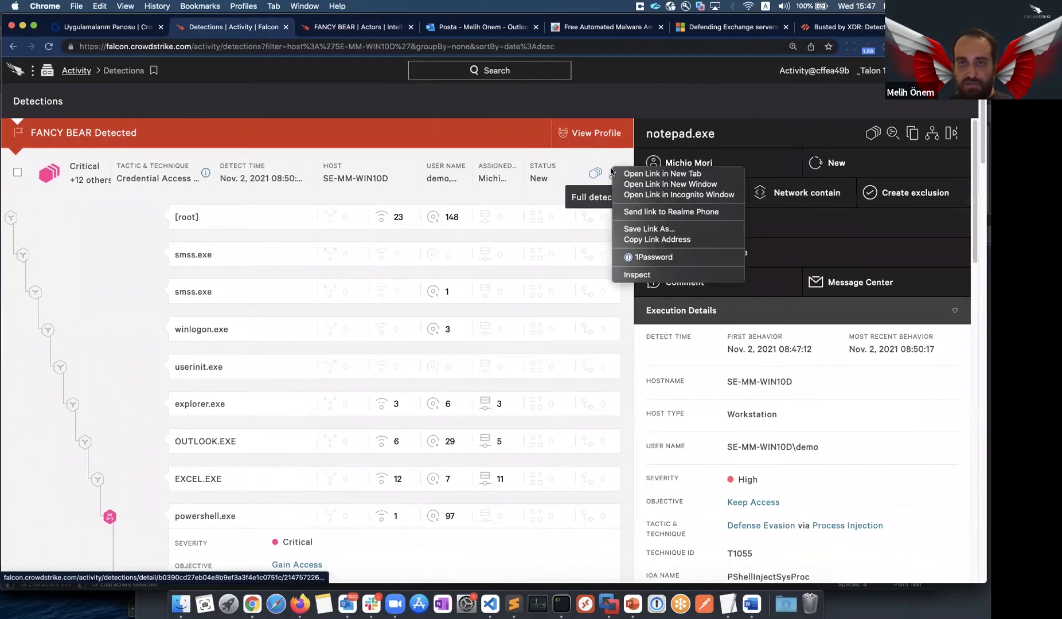
left_click(620, 173)
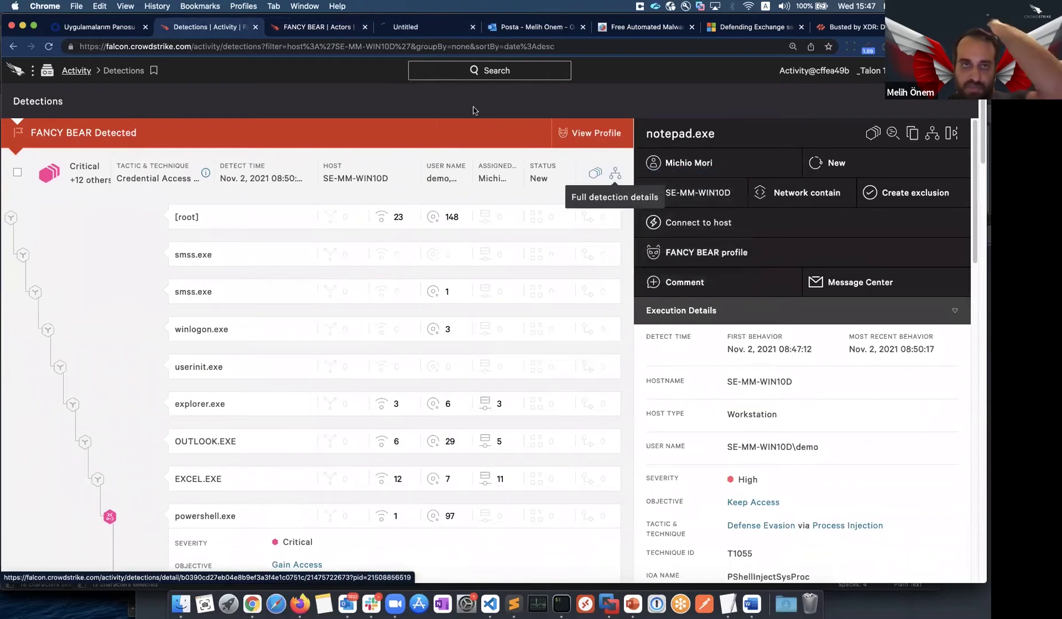
left_click(423, 29)
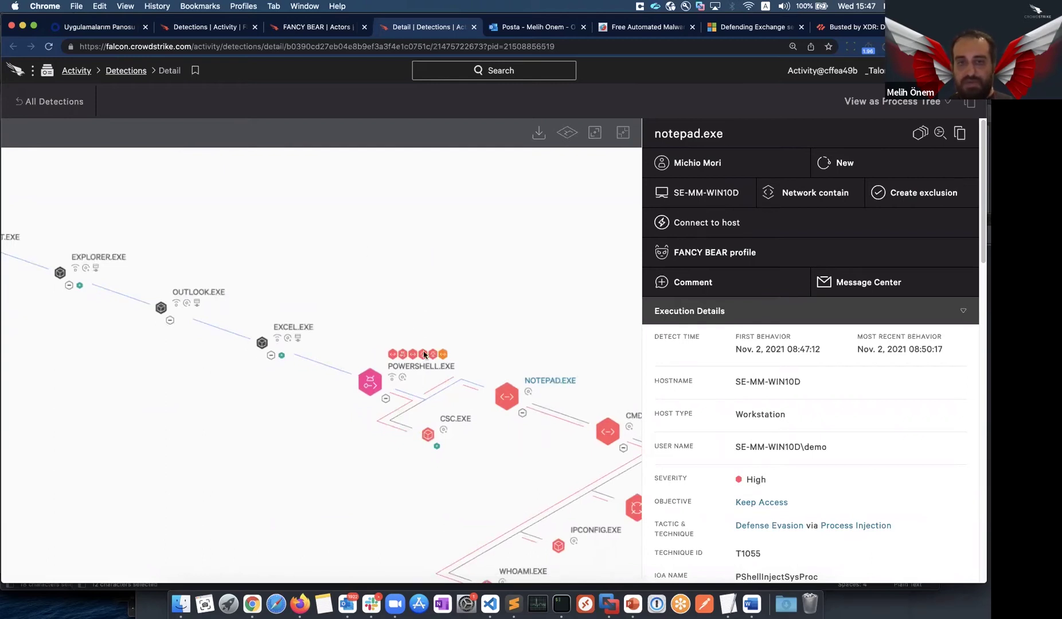
Select EXCEL.EXE in the process tree, expand its command line and review the opened .xlsm path and file details
mouse_move(370, 380)
left_click_drag(426, 232, 436, 228)
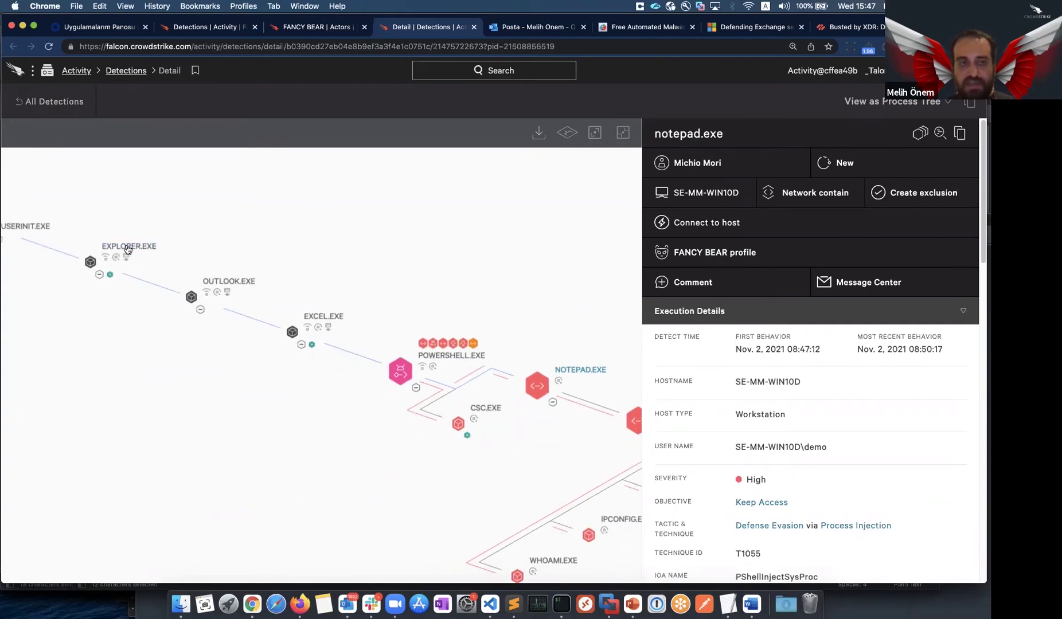
mouse_move(243, 283)
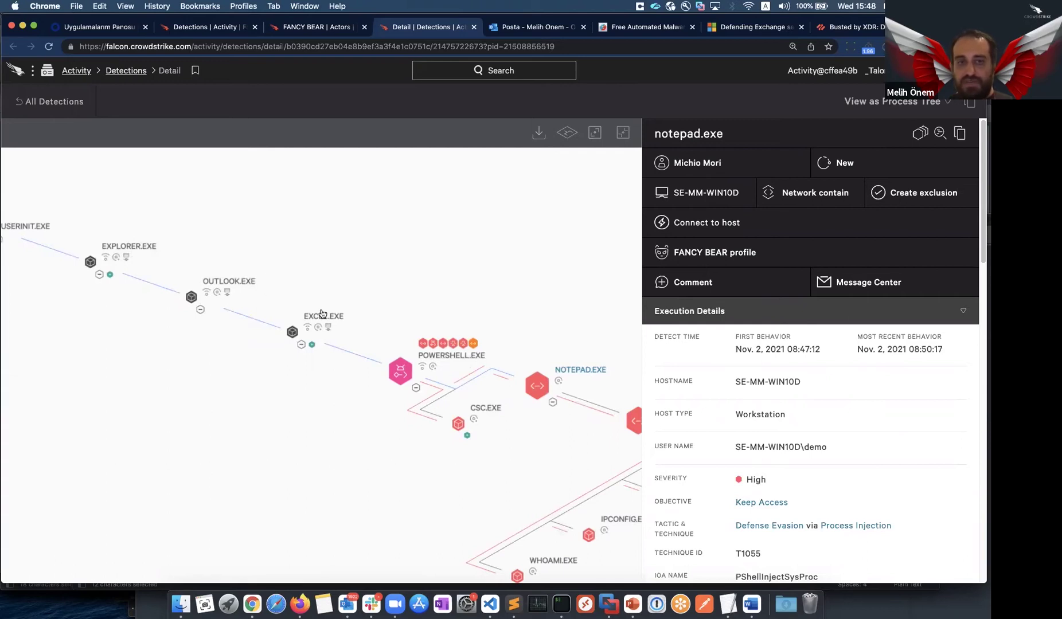
left_click(333, 364)
scroll(835, 359, "down", 5)
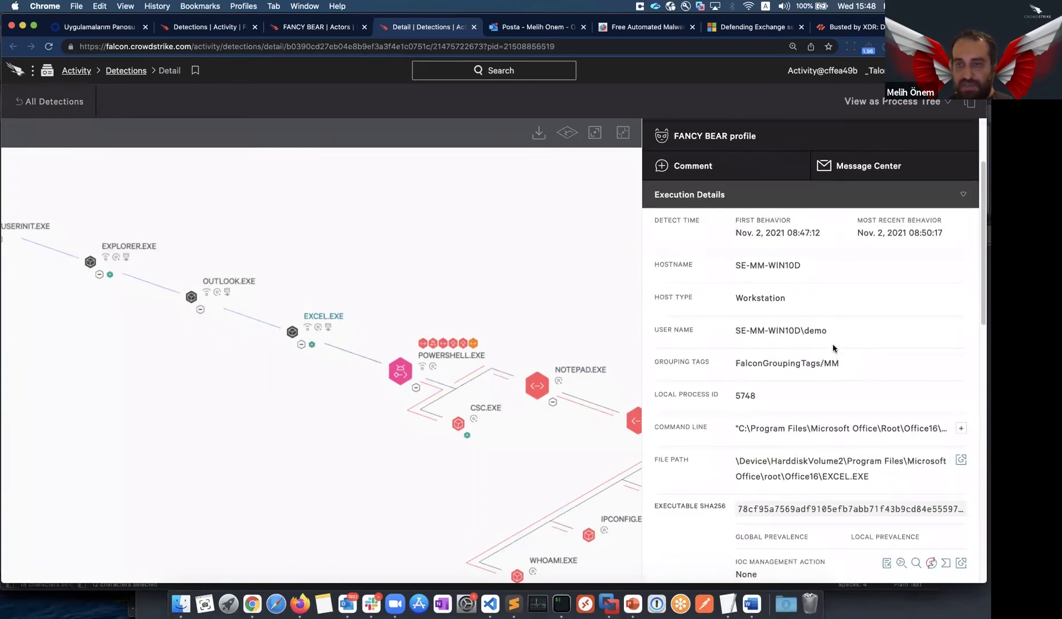
left_click(962, 324)
scroll(957, 310, "down", 2)
left_click_drag(846, 260, 899, 245)
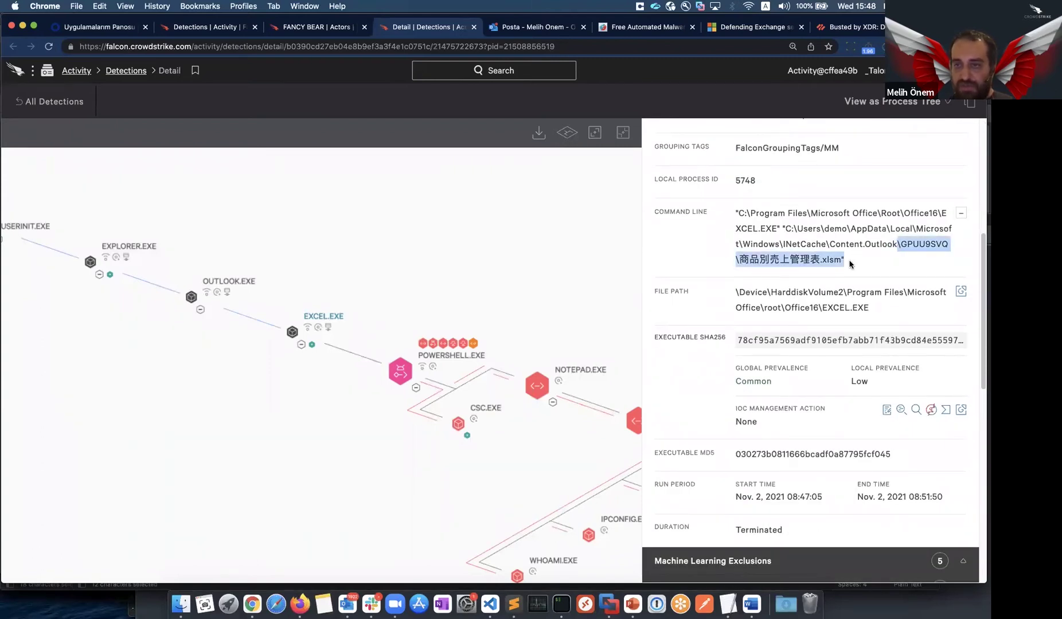
scroll(723, 376, "down", 10)
scroll(723, 376, "up", 3)
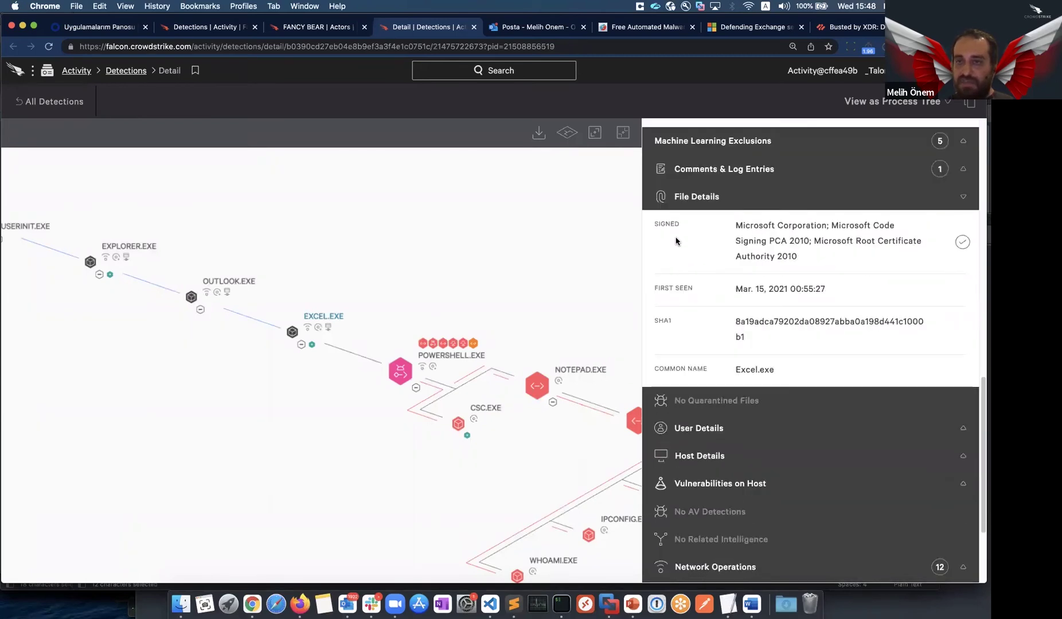
scroll(700, 263, "down", 3)
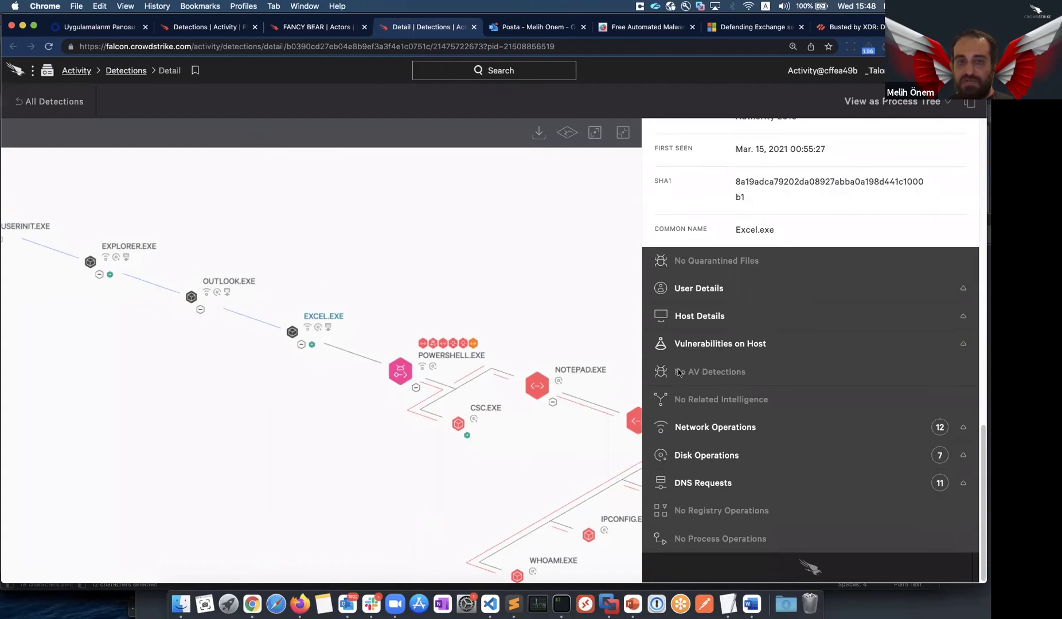
Select POWERSHELL.EXE in the process tree, expand its command line and examine the Base64-encoded command
left_click(420, 351)
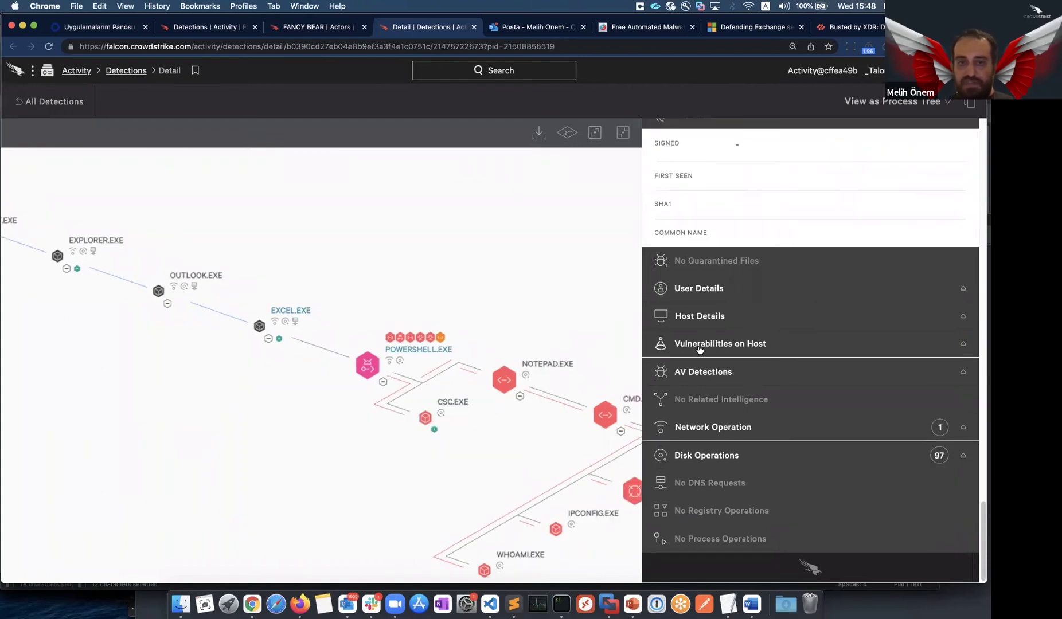
scroll(797, 334, "up", 10)
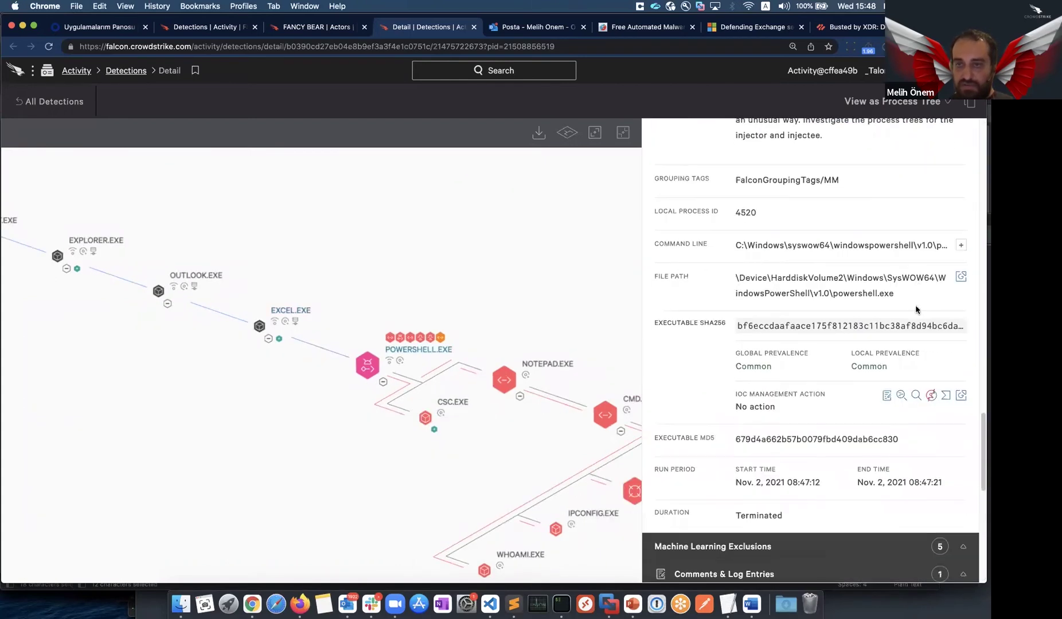
left_click(959, 245)
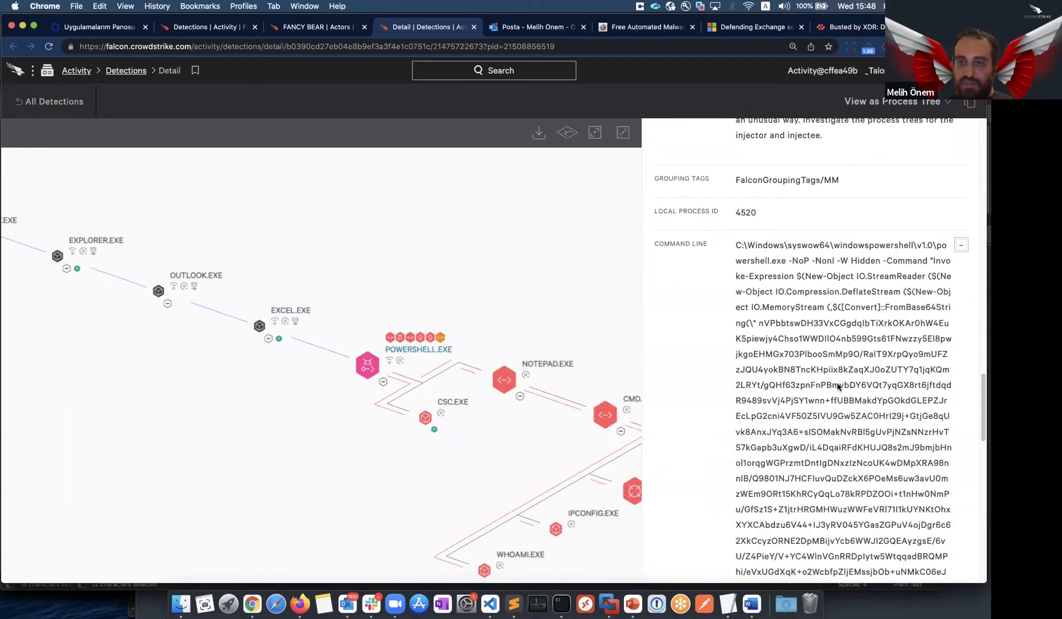
scroll(837, 387, "down", 3)
left_click_drag(846, 539, 796, 305)
scroll(792, 322, "up", 4)
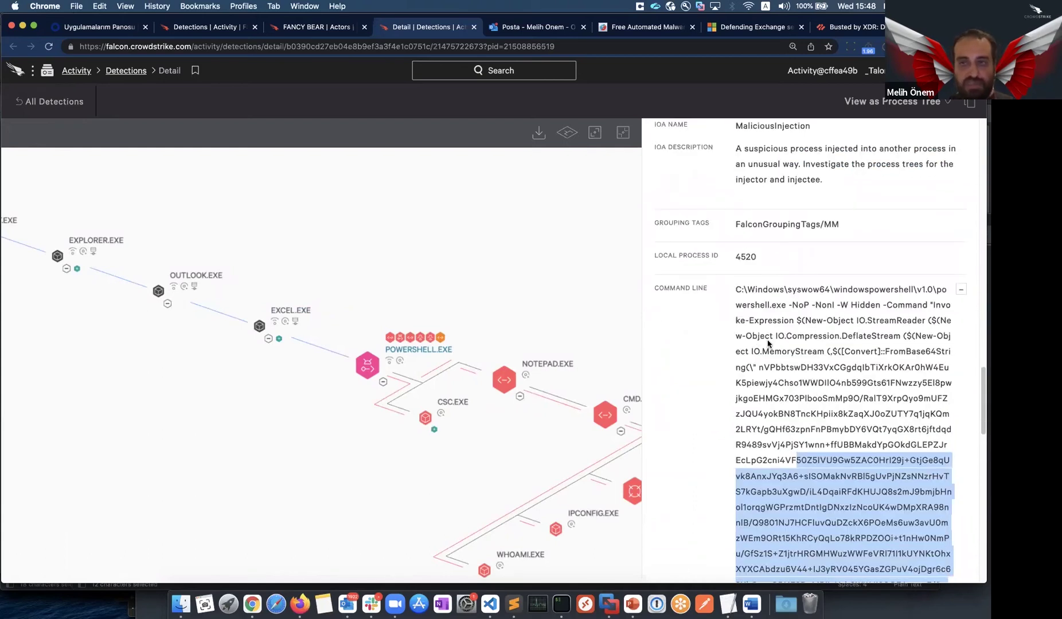
Examine the severity, tactic, technique and IOA names and descriptions listed in powershell.exe's execution details
scroll(768, 343, "up", 7)
scroll(821, 346, "up", 15)
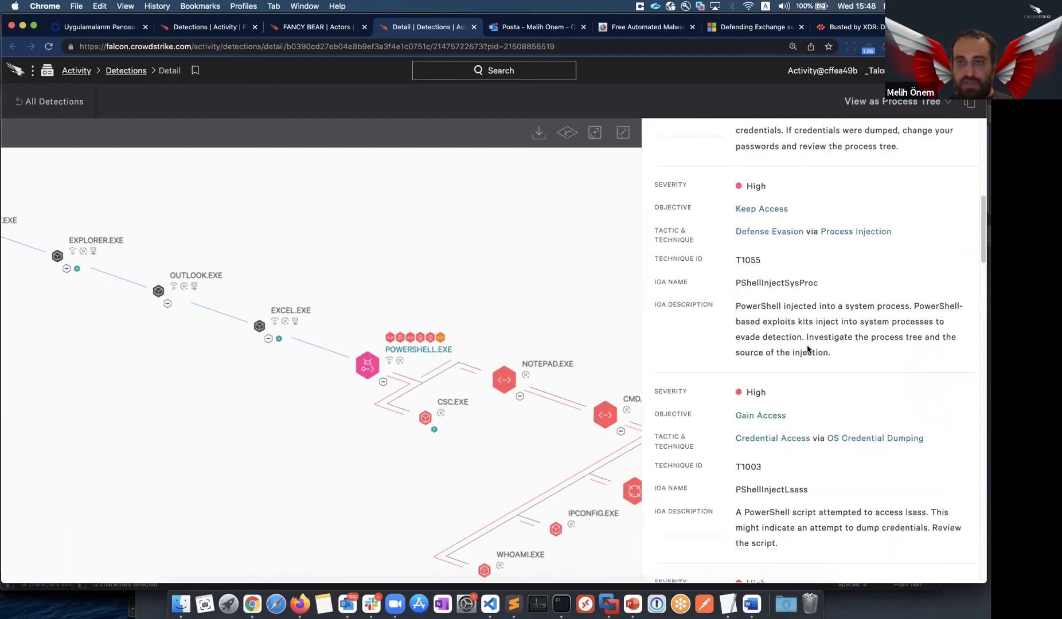
scroll(807, 348, "up", 7)
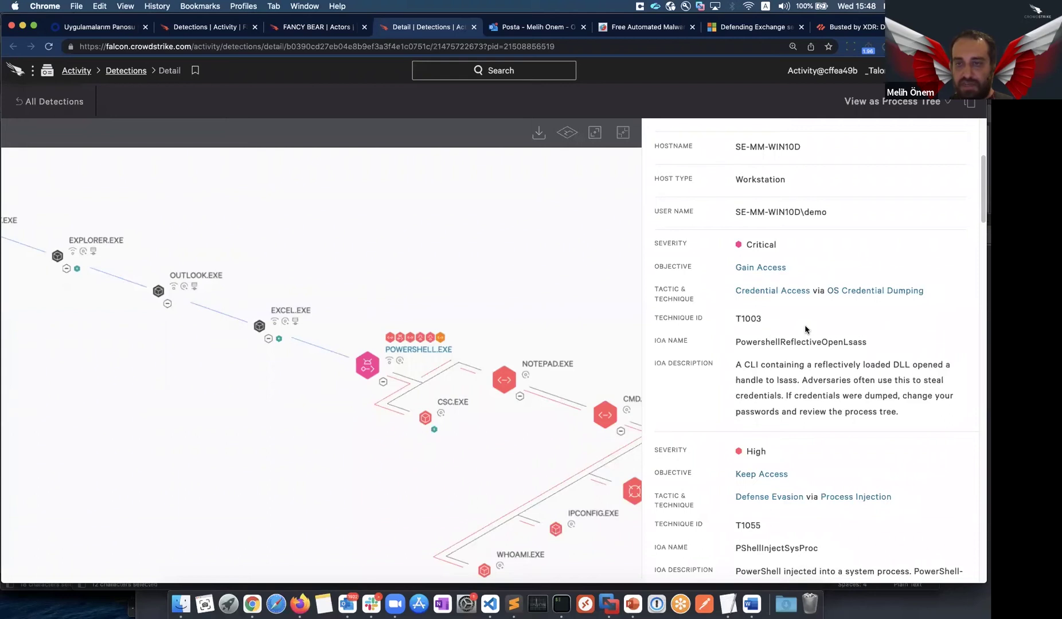
scroll(823, 250, "down", 3)
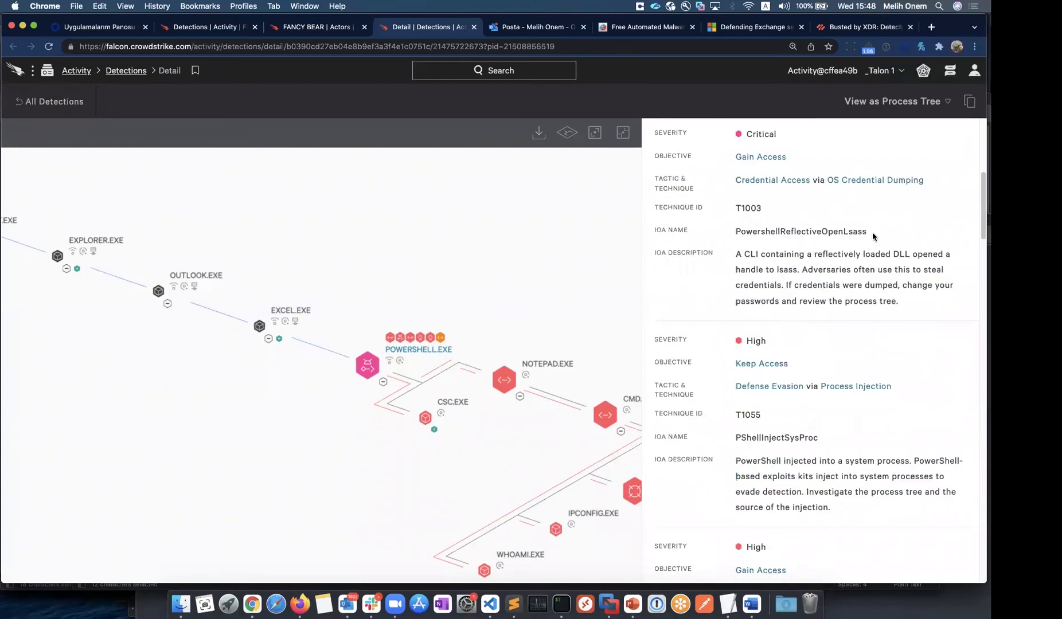
left_click_drag(870, 231, 828, 232)
scroll(798, 281, "down", 3)
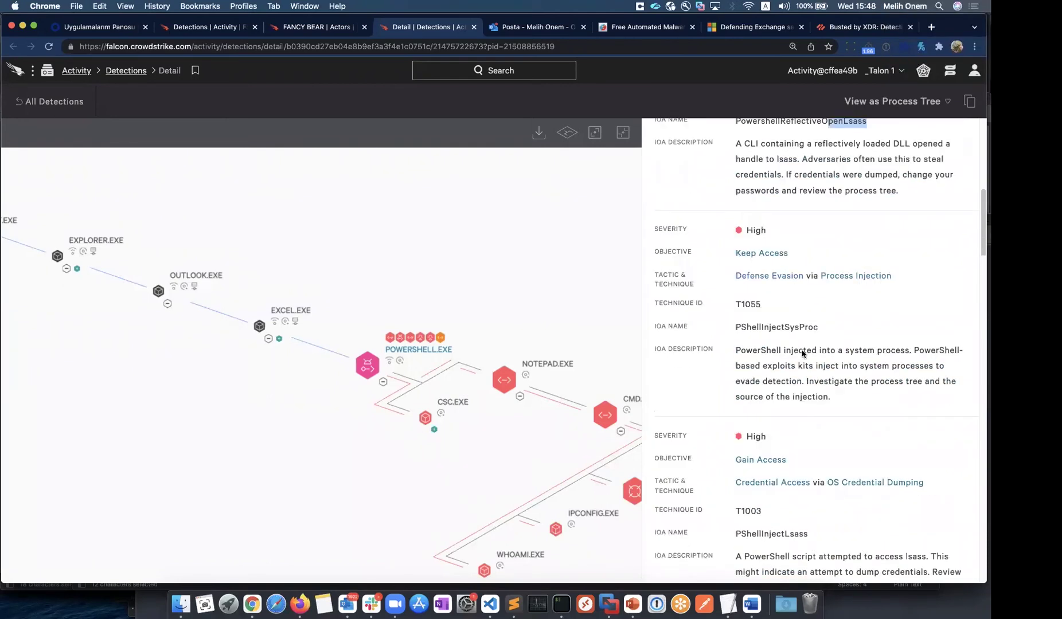
left_click_drag(819, 327, 748, 328)
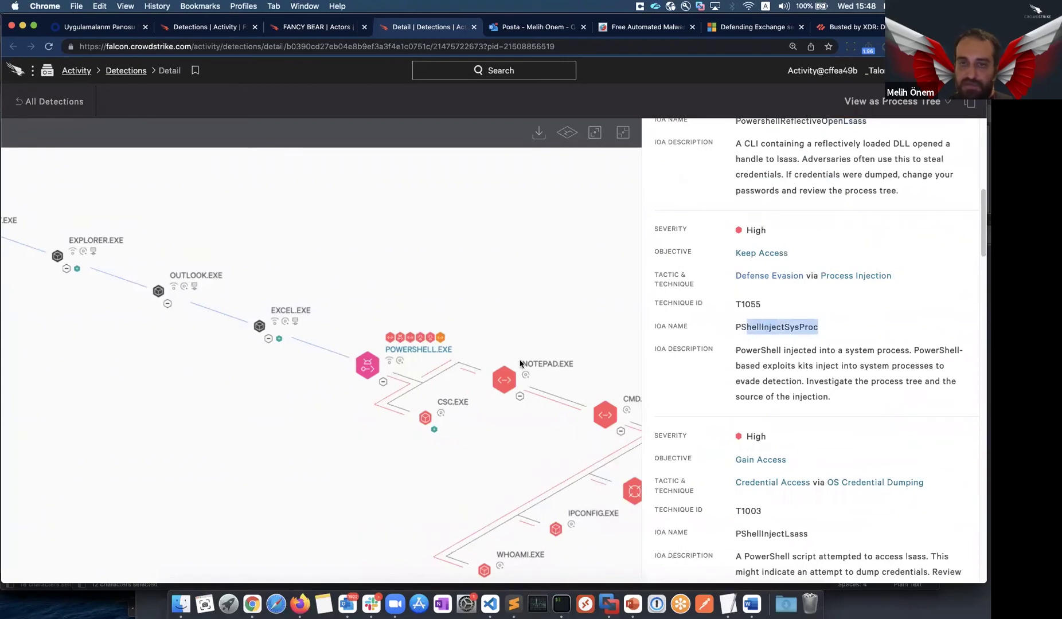
left_click_drag(562, 316, 528, 310)
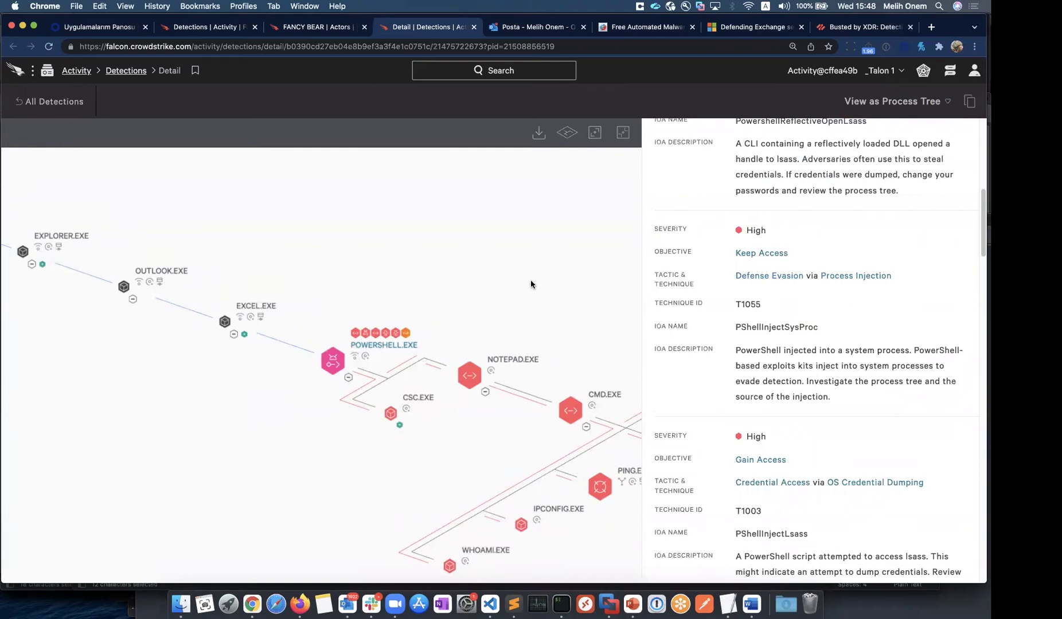
Check powershell.exe's local process ID, try a Real Time Response connection to SE-MM-WIN10D and close the session's tab
scroll(781, 381, "up", 10)
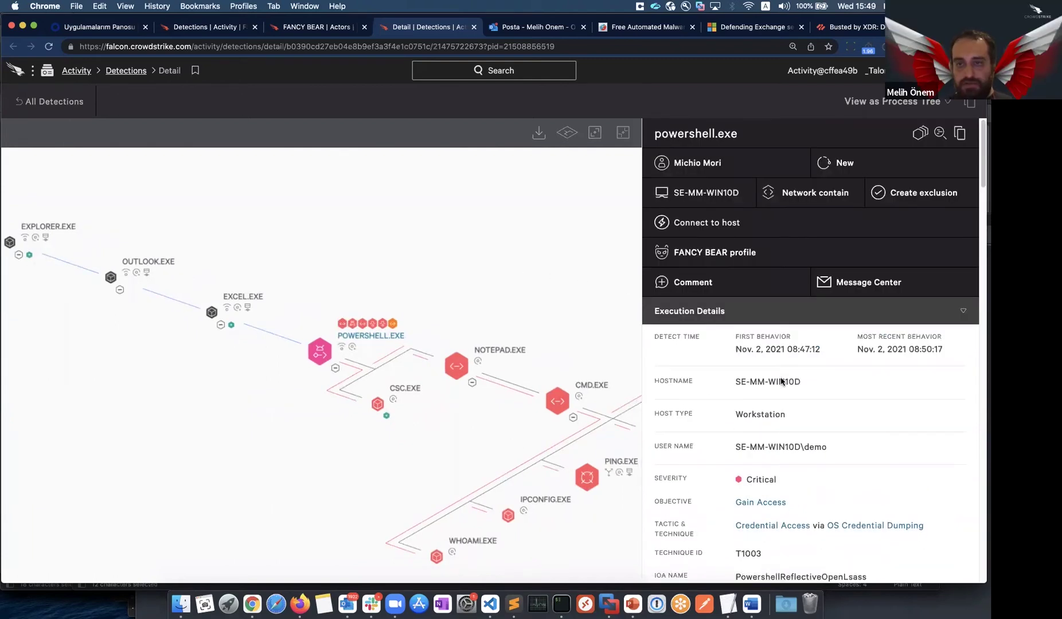
scroll(781, 381, "down", 20)
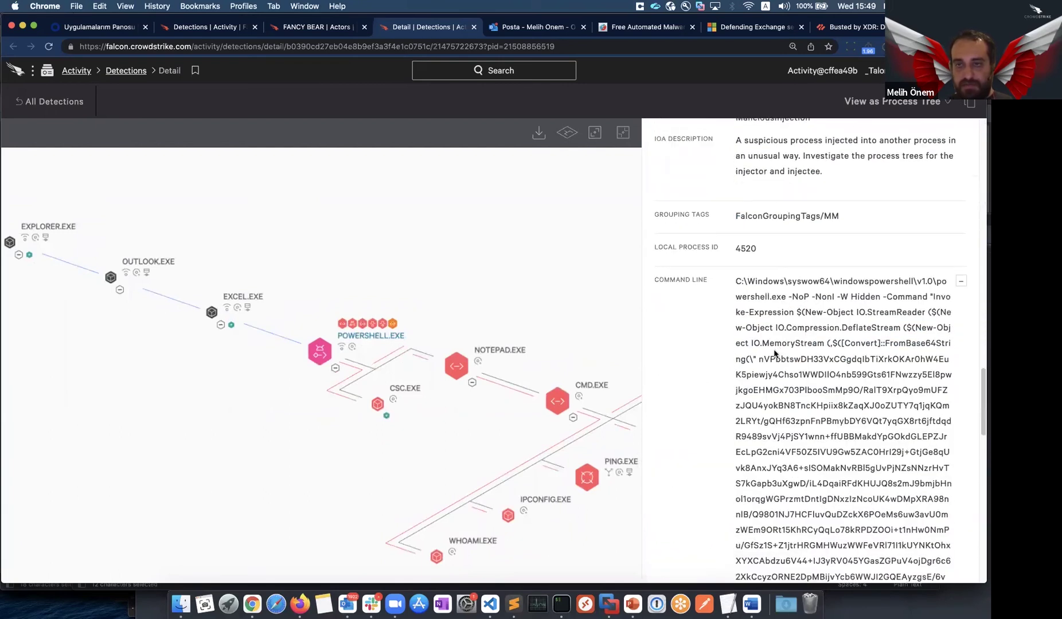
double_click(737, 250)
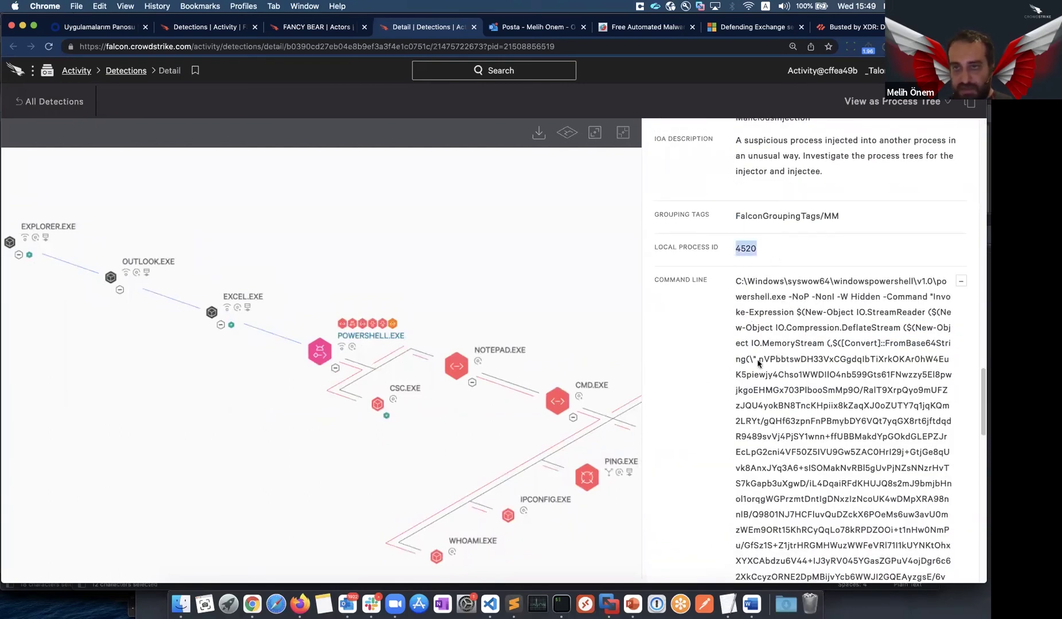
scroll(758, 363, "up", 20)
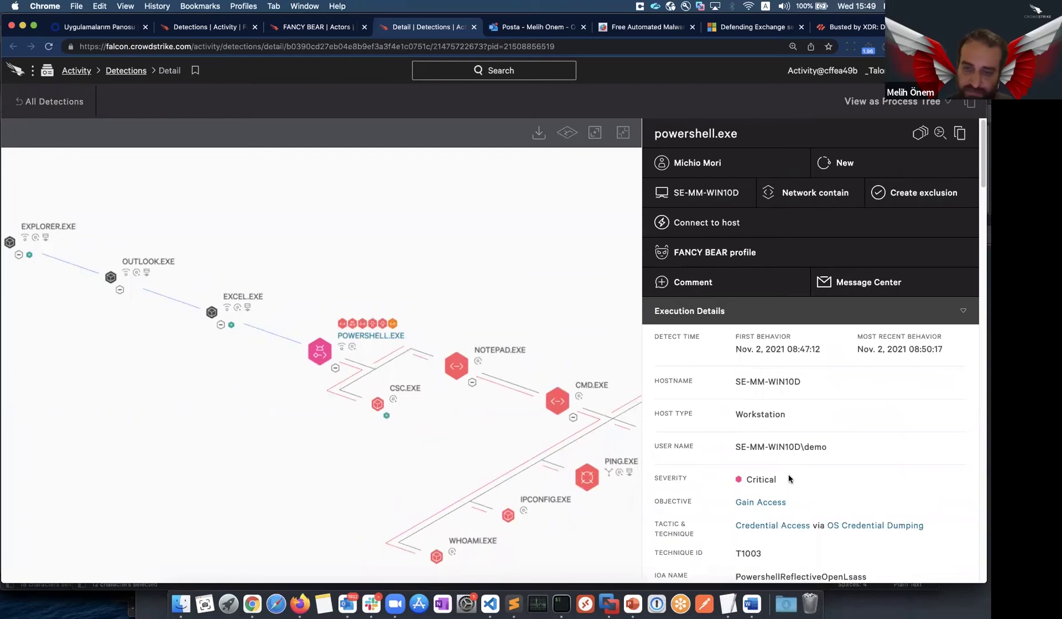
left_click(706, 223)
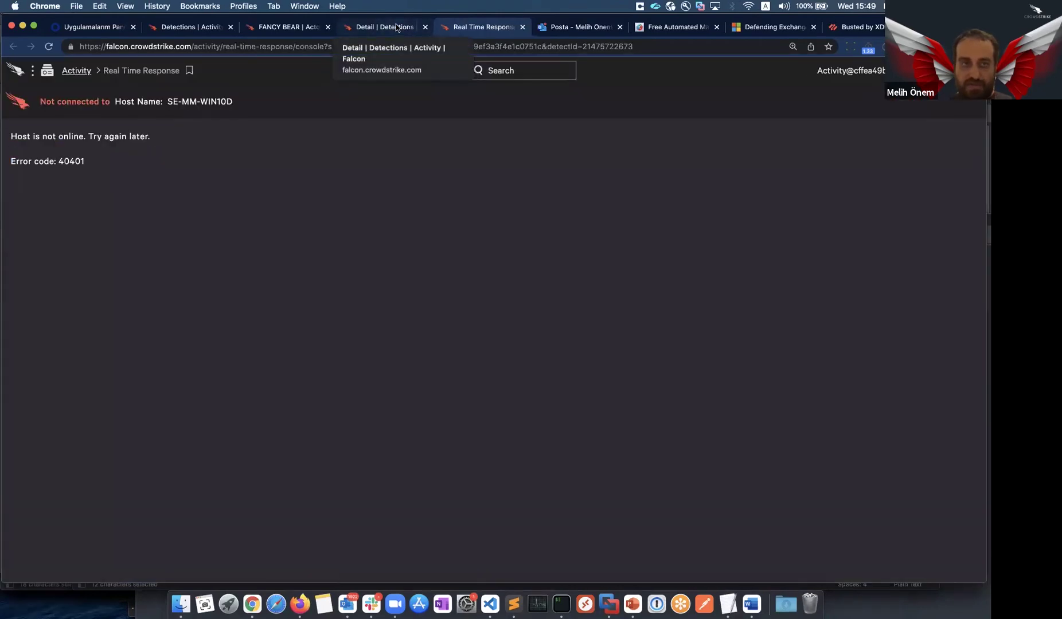
key("super+w")
Go back to the Detections list and remove the SE-MM-WIN10D hostname filter
key("super+alt+Left")
key("super+alt+Left")
scroll(248, 219, "up", 4)
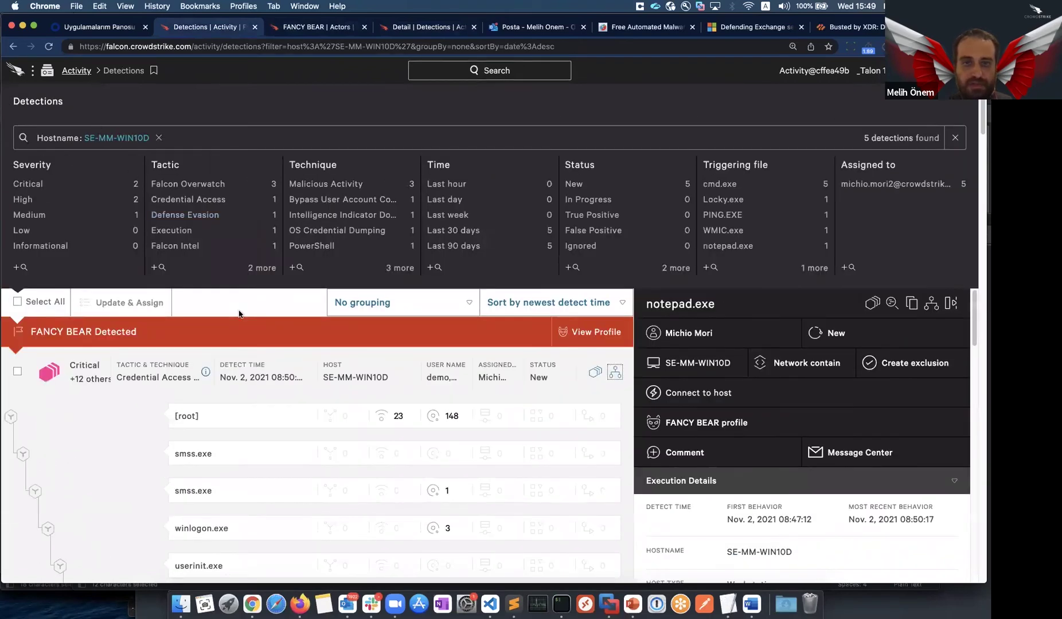
key("super+Left")
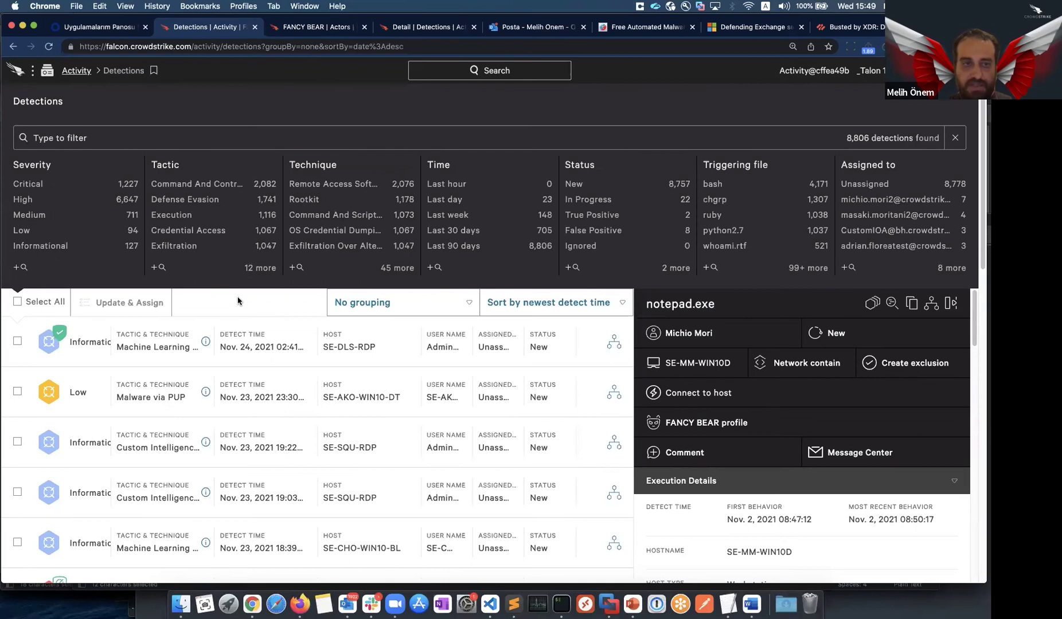
Expand the newest detection on SE-DLS-RDP and start a Real Time Response connection to that host
left_click(261, 345)
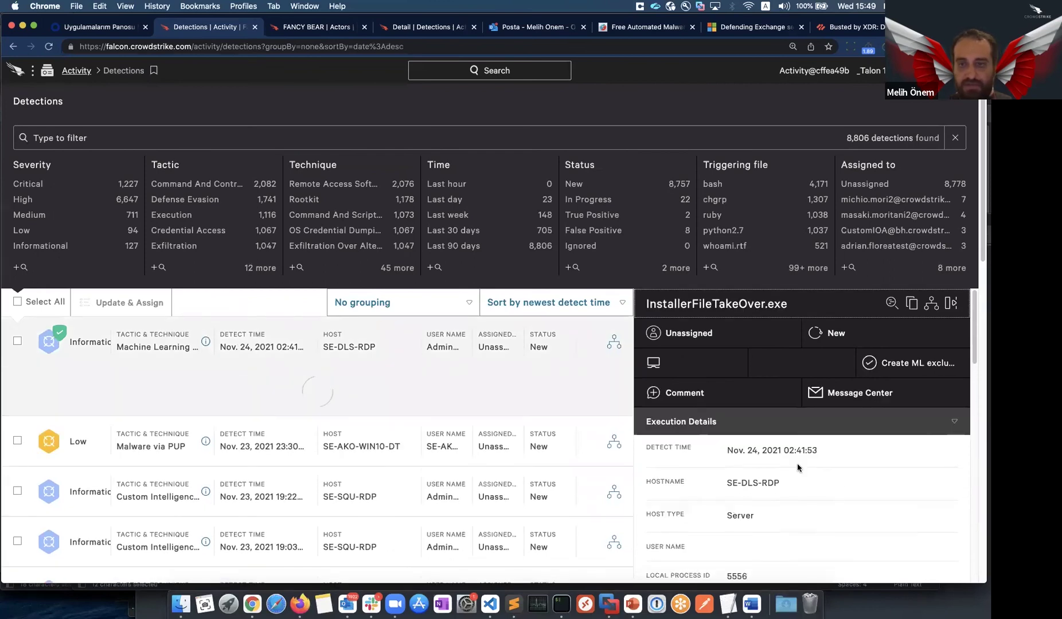
left_click(712, 395)
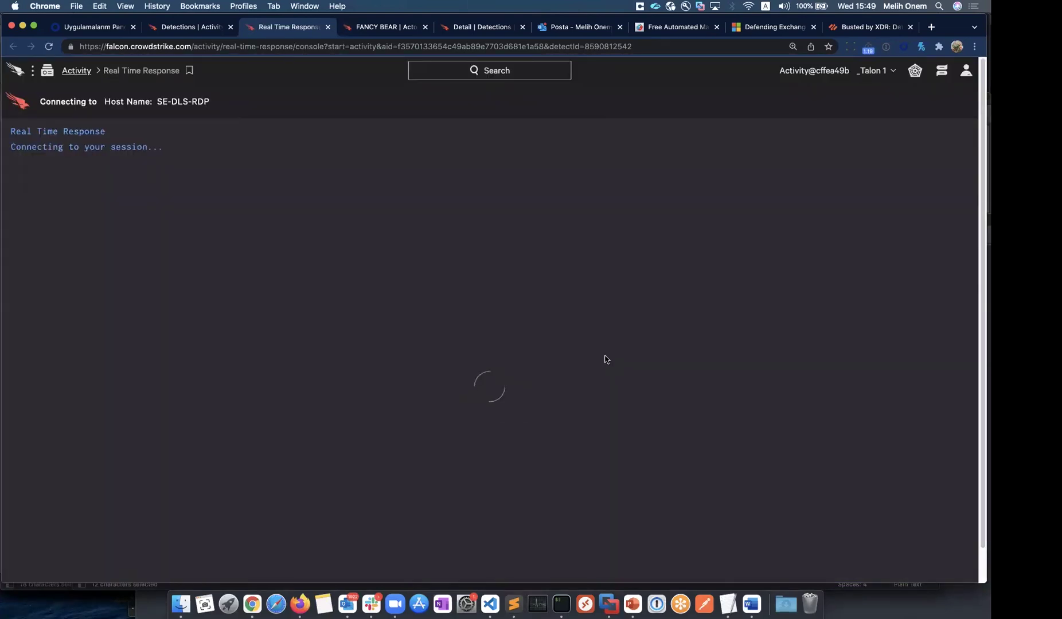
left_click(369, 27)
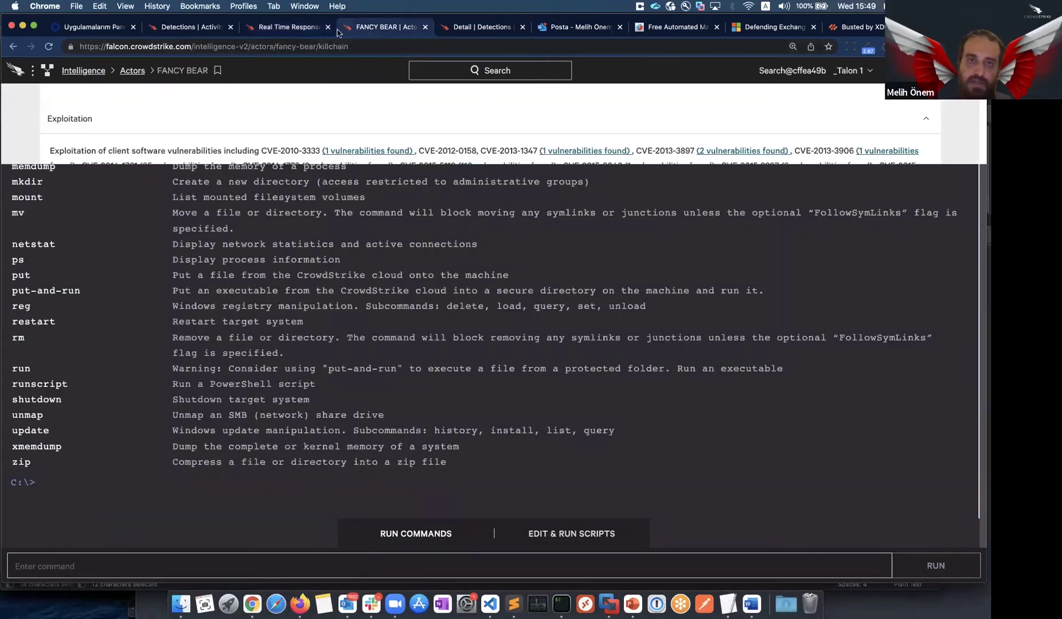
Return to the Detections page, review the network containment dialog for SE-DLS-RDP and cancel it
left_click(195, 27)
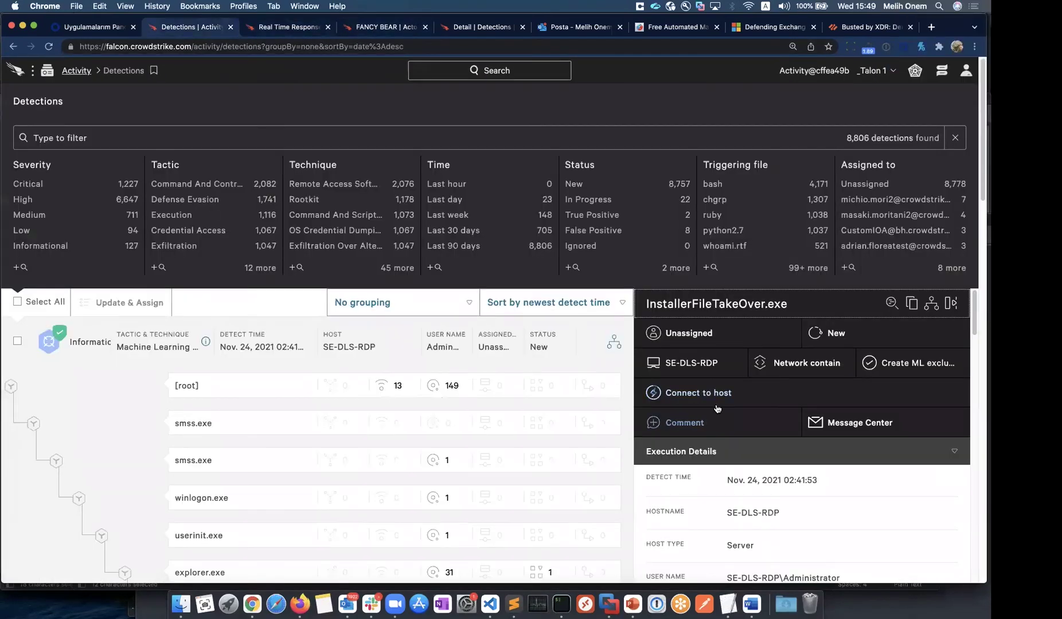
left_click(802, 365)
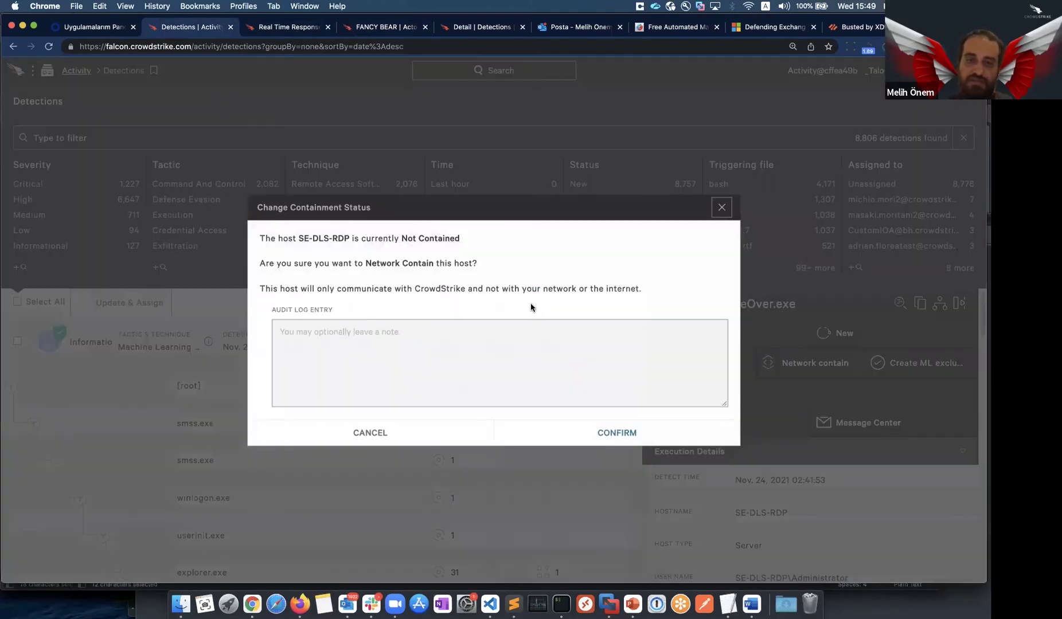
left_click(373, 432)
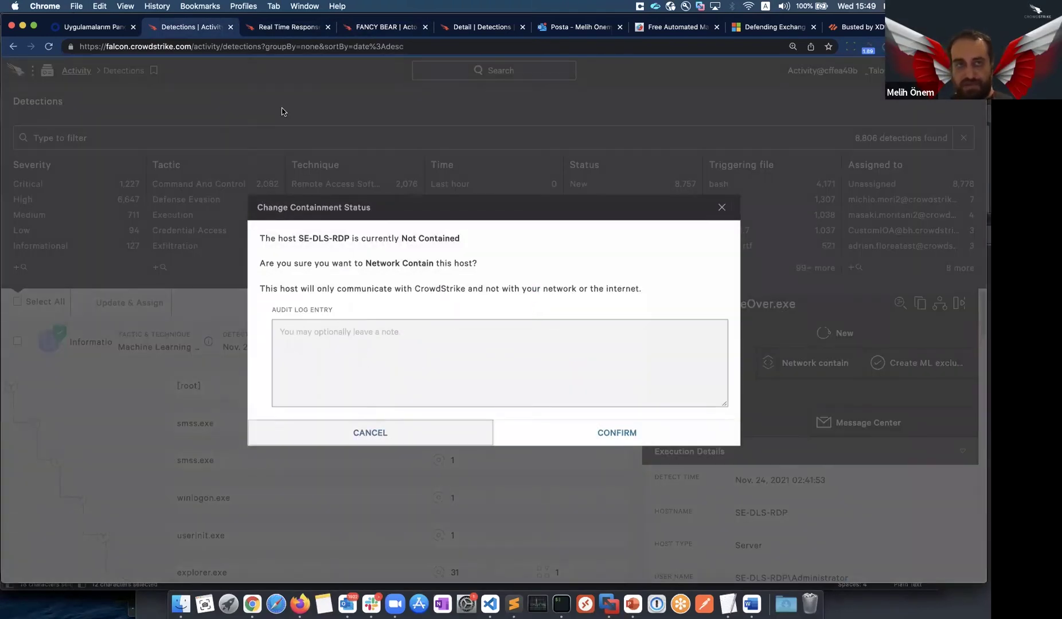
Run the ps command in the SE-DLS-RDP Real Time Response session and look through the process list
key("ctrl+Tab")
left_click(301, 559)
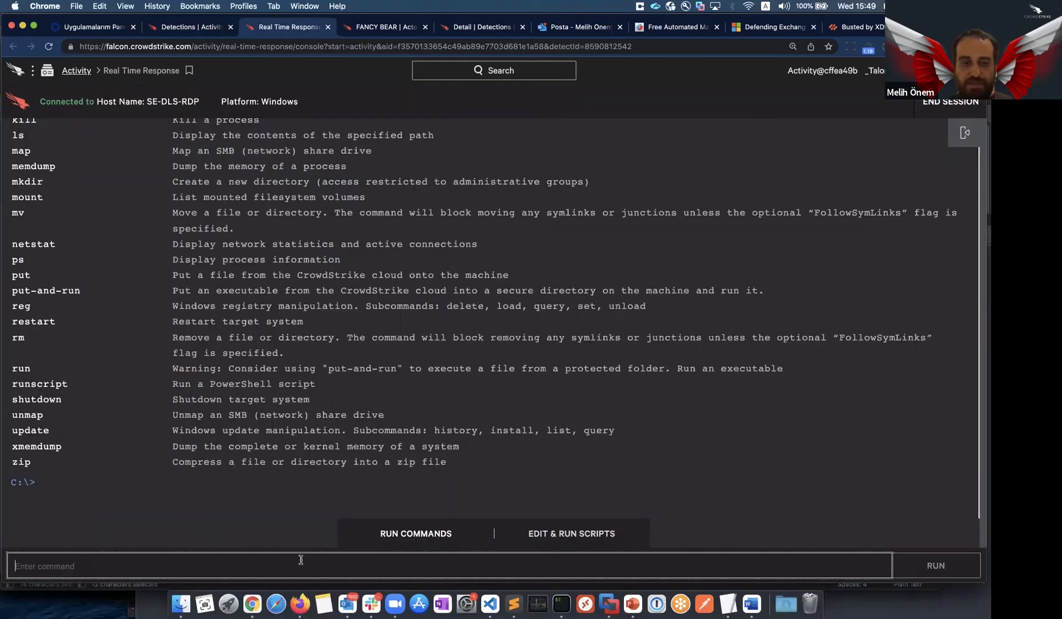
type("ps")
key("Return")
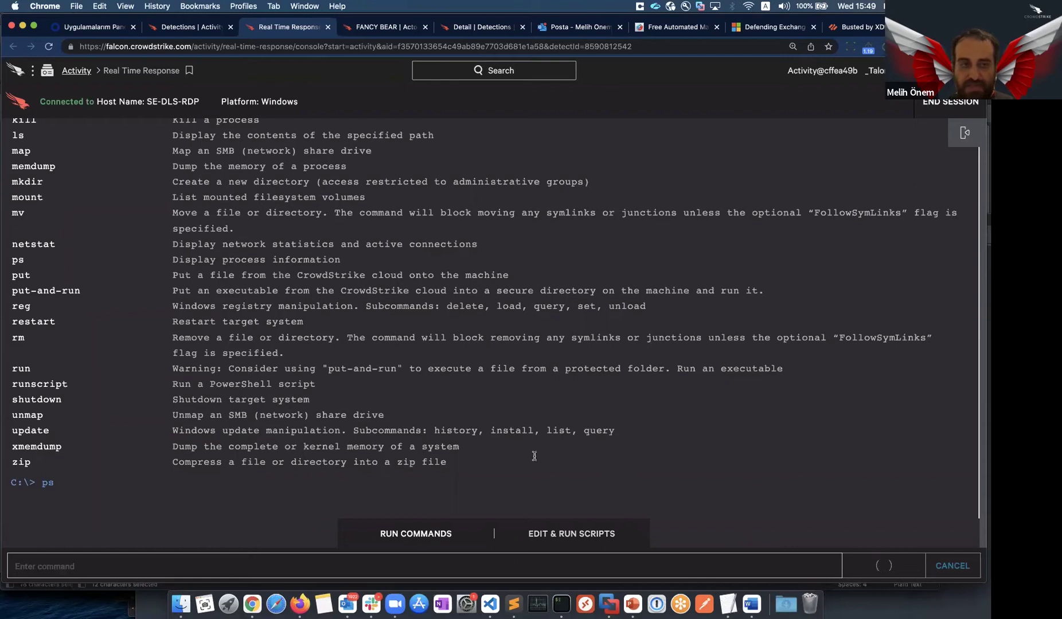
scroll(232, 390, "up", 10)
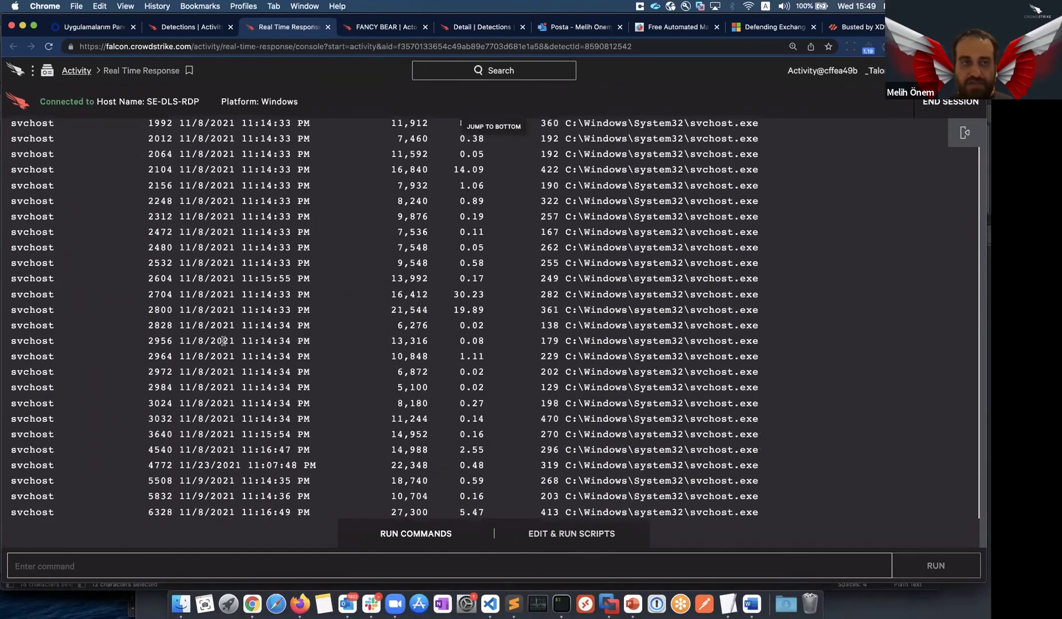
scroll(223, 341, "up", 15)
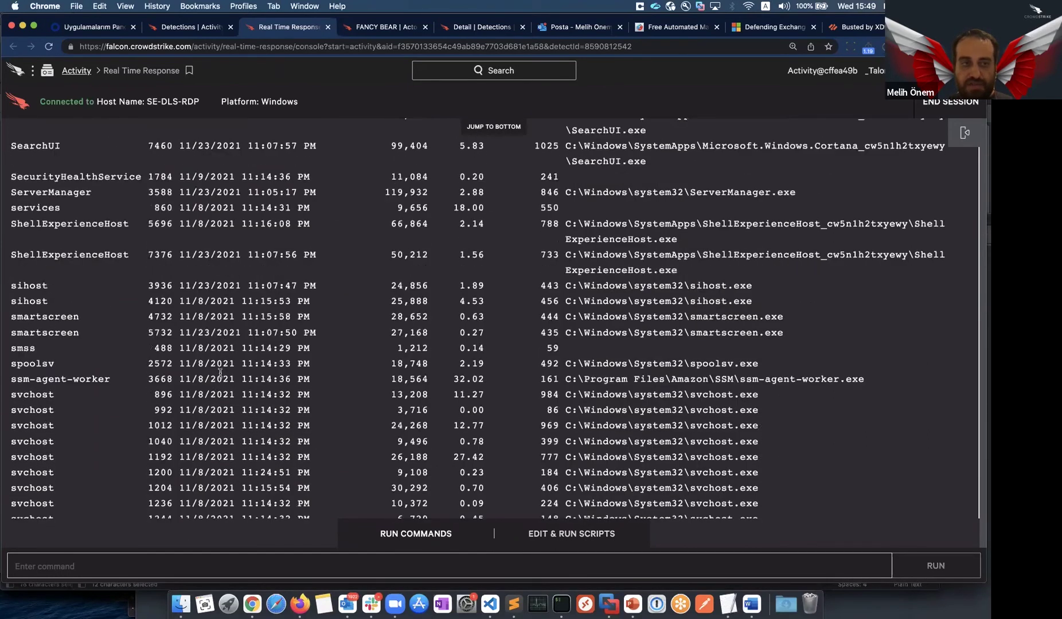
scroll(221, 374, "up", 10)
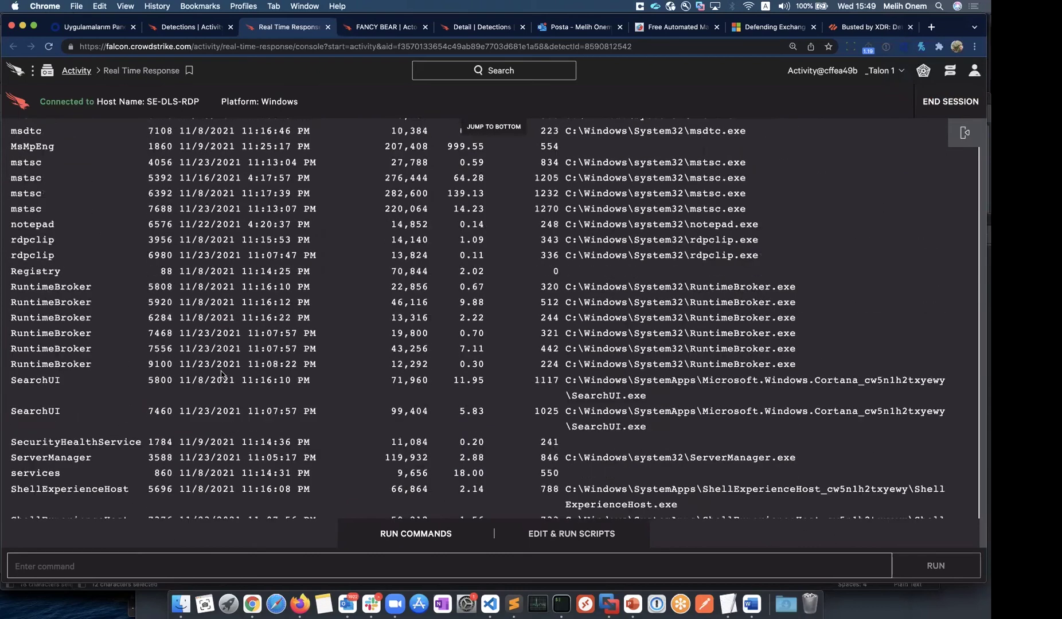
Return to the InstallerFileTakeOver.exe detection and examine its execution details, triggering indicator and actions taken
left_click(189, 27)
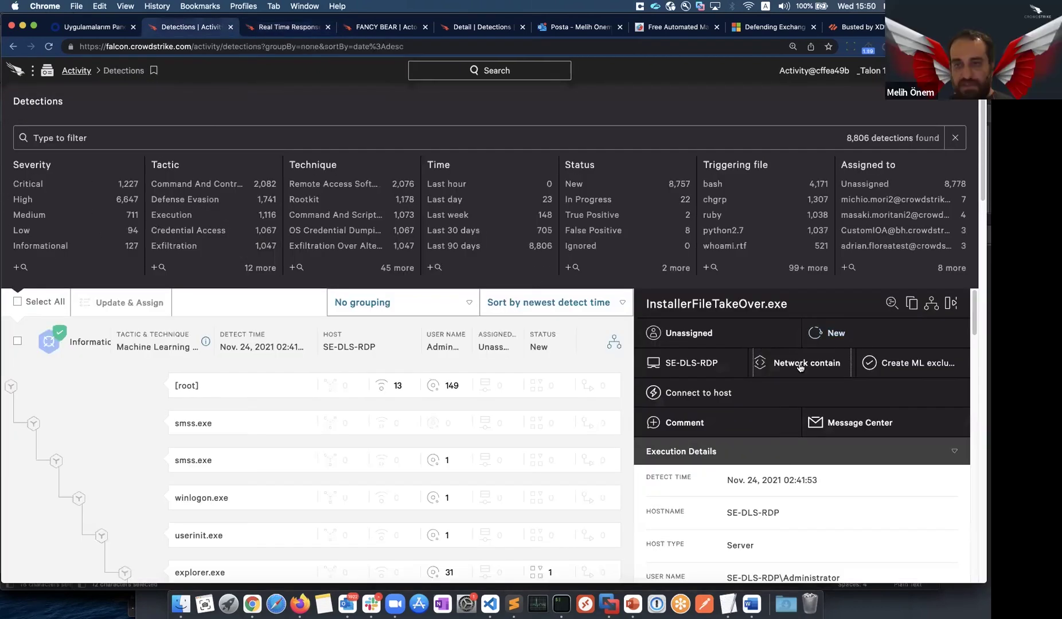
scroll(763, 436, "down", 1)
scroll(528, 434, "down", 3)
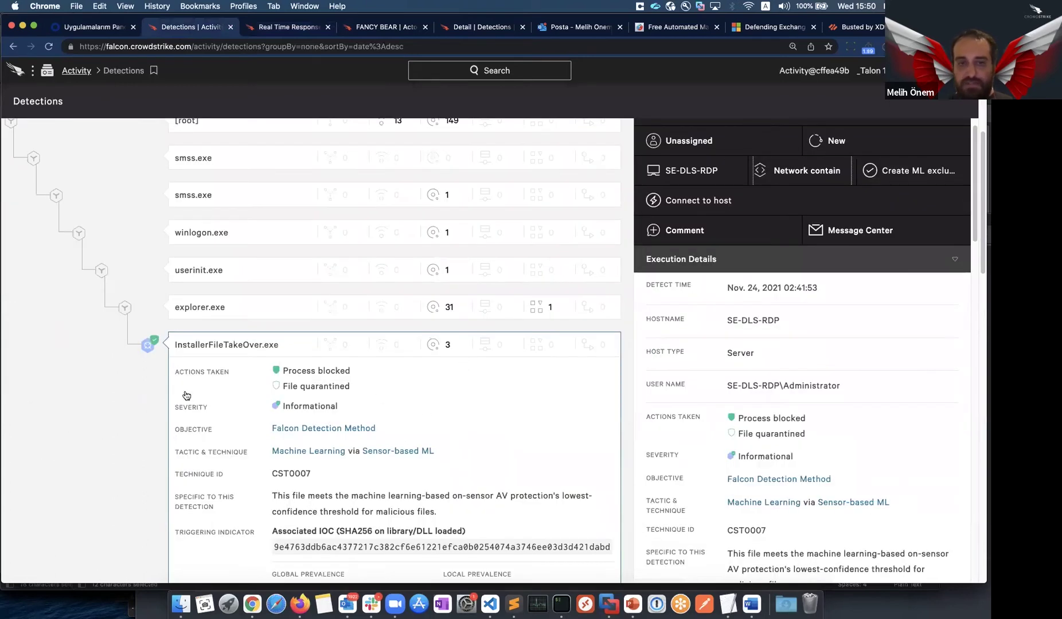
scroll(839, 450, "down", 3)
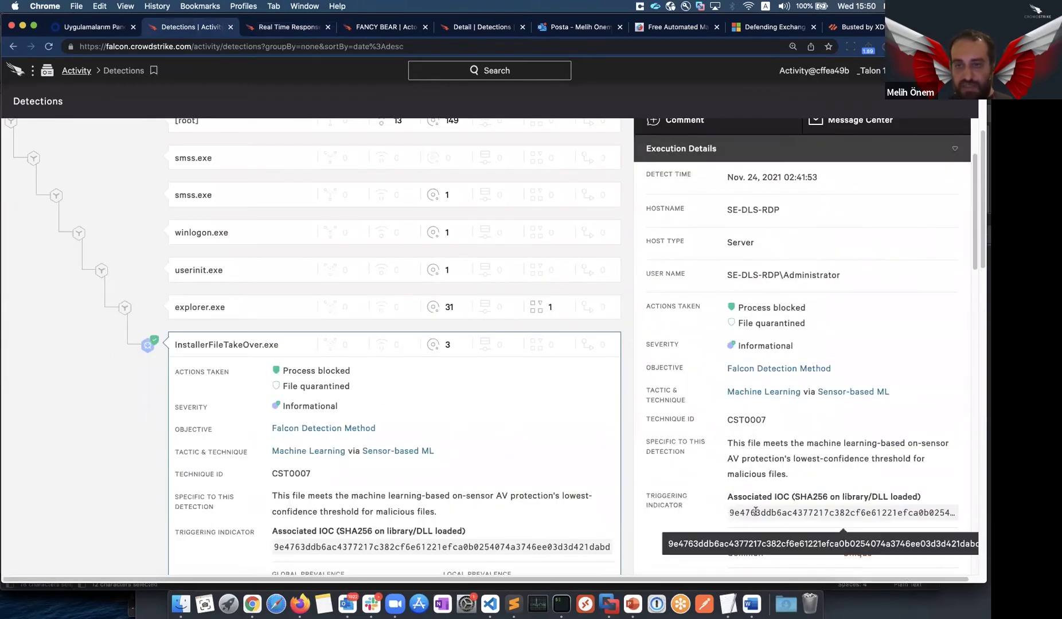
scroll(766, 493, "up", 3)
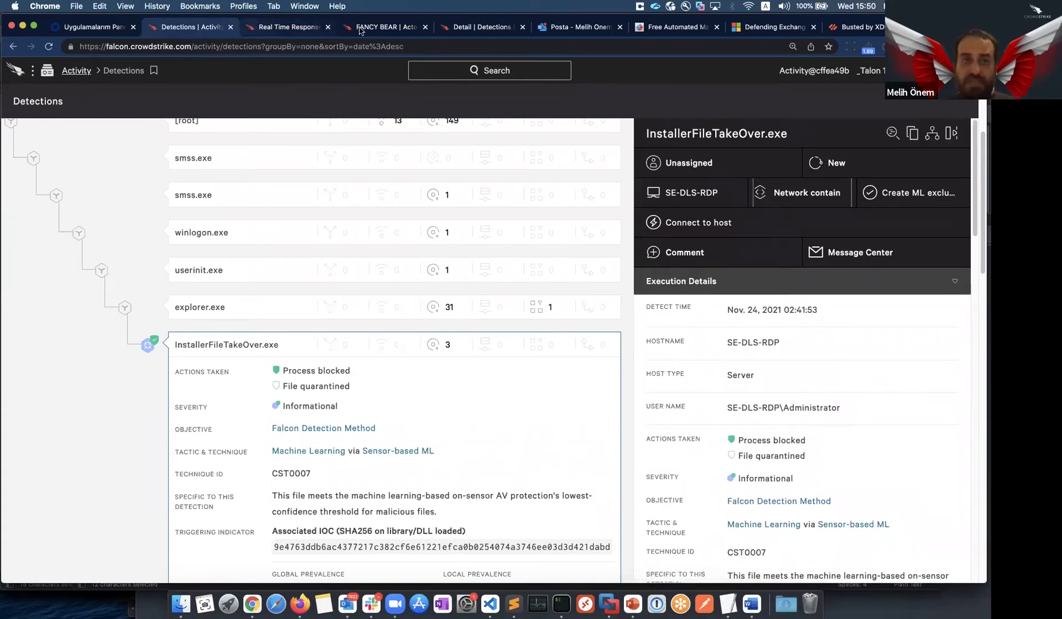
key("ctrl+Tab")
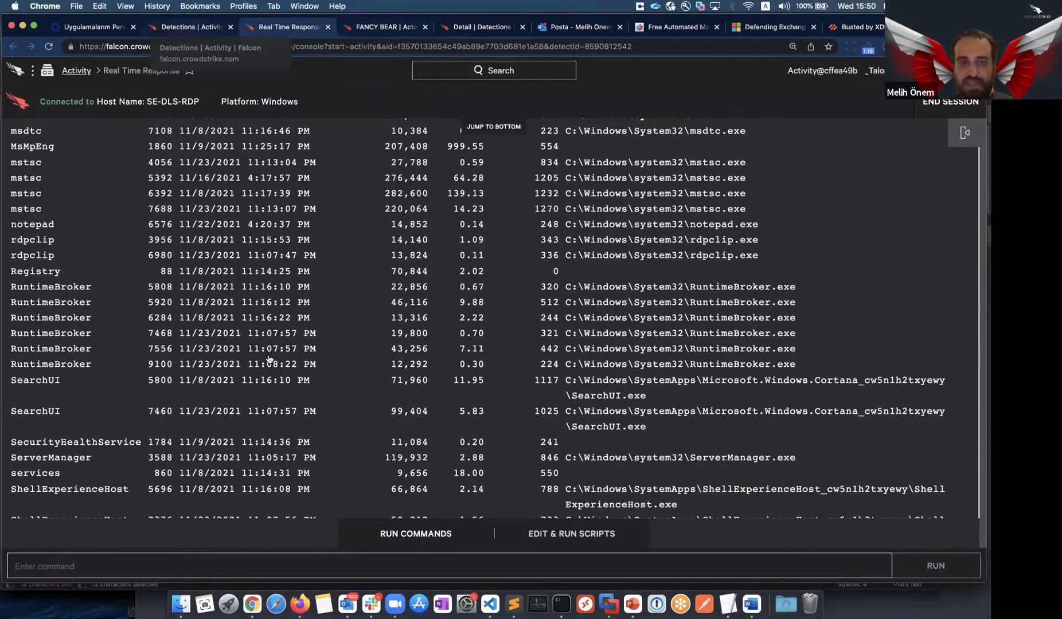
left_click(188, 27)
left_click_drag(357, 390, 274, 380)
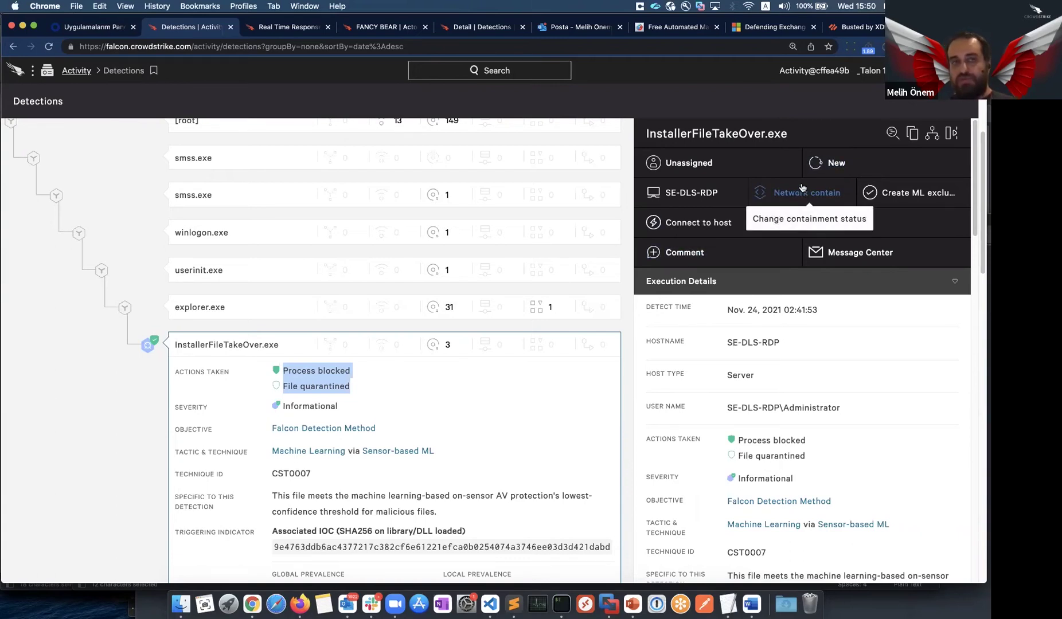
Open the Workflows configuration page in a new browser tab and switch to it
left_click(16, 70)
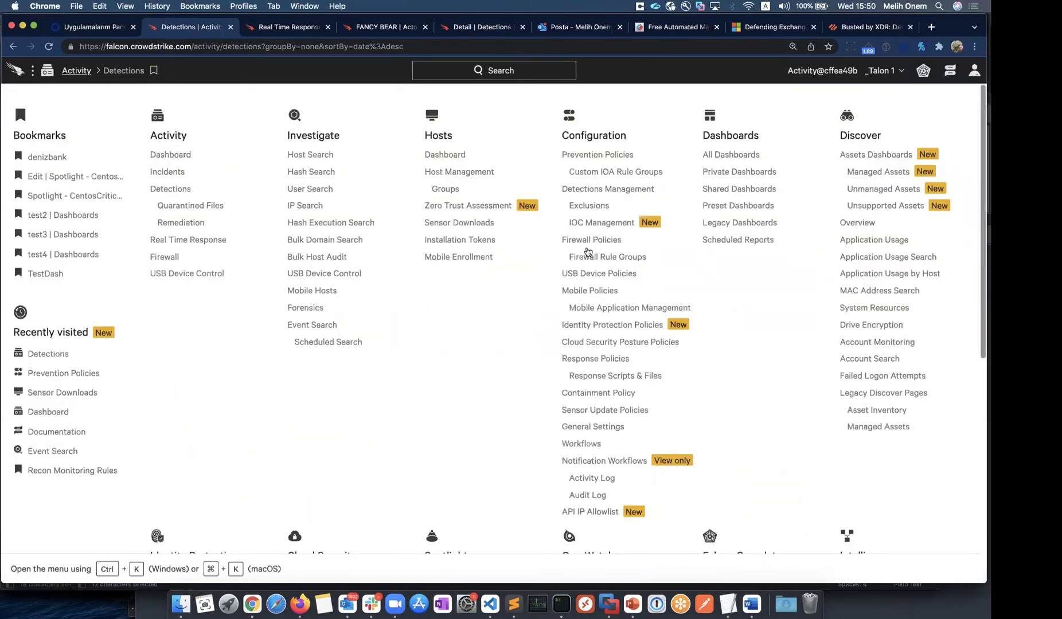
right_click(589, 445)
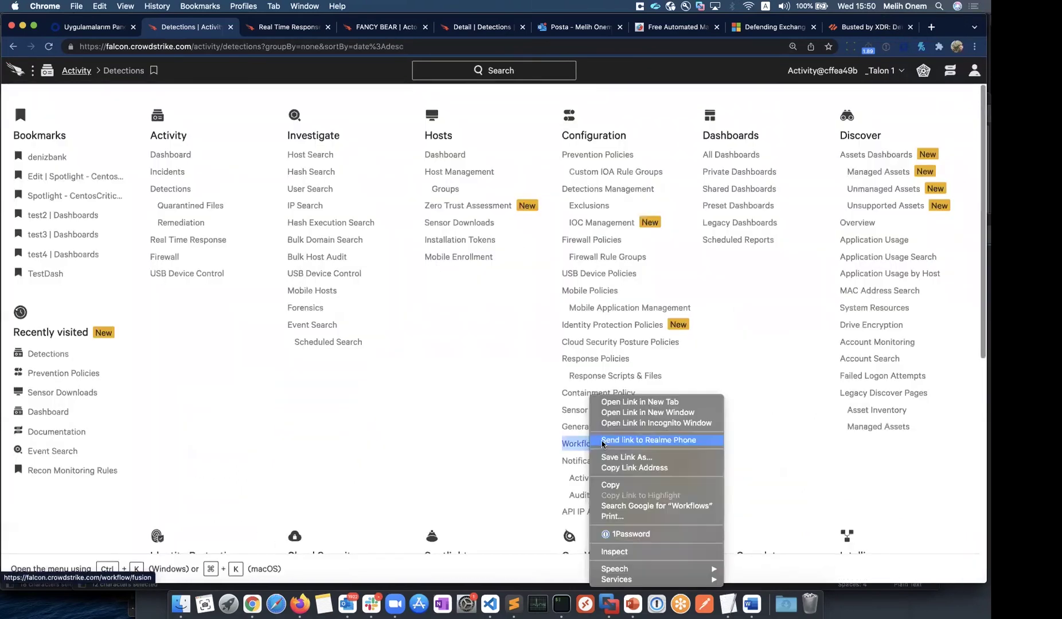
left_click(631, 402)
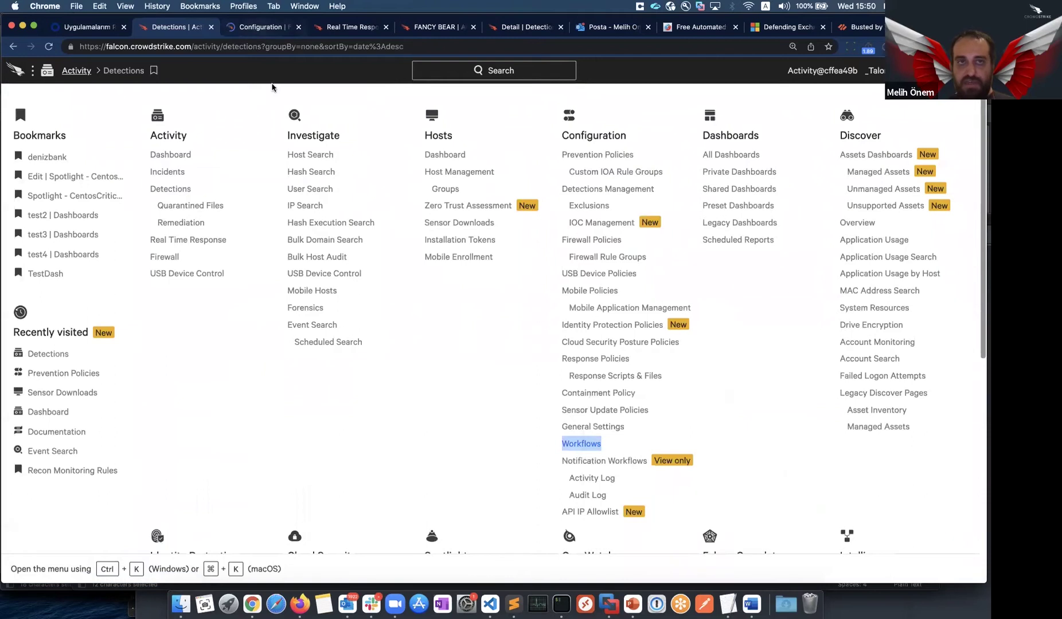
key("ctrl+Tab")
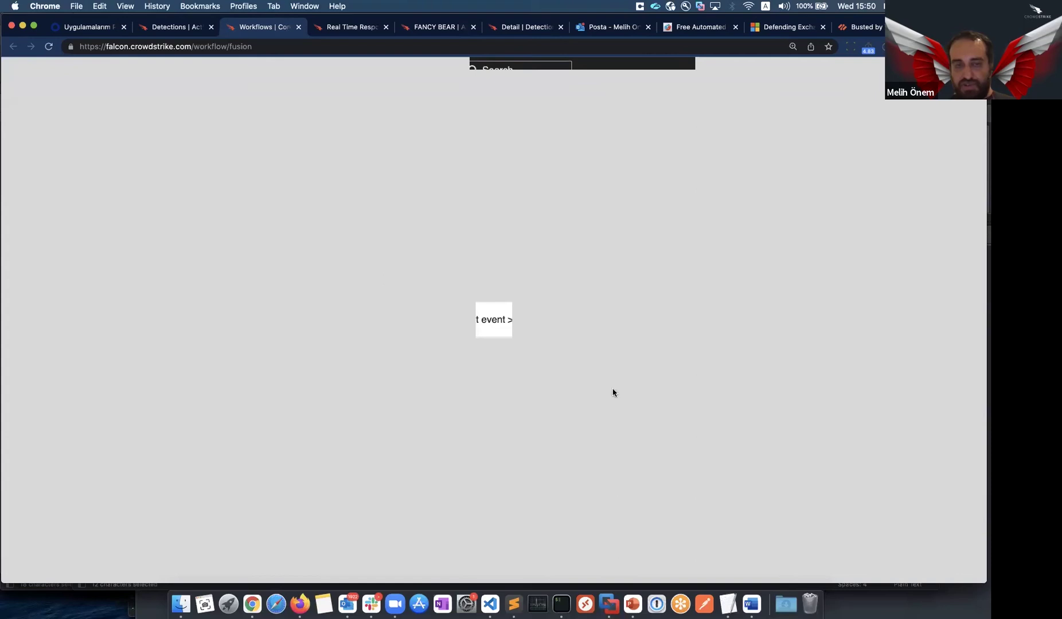
View the Test Credential Dumping workflow's diagram of trigger, condition and actions
scroll(311, 383, "down", 10)
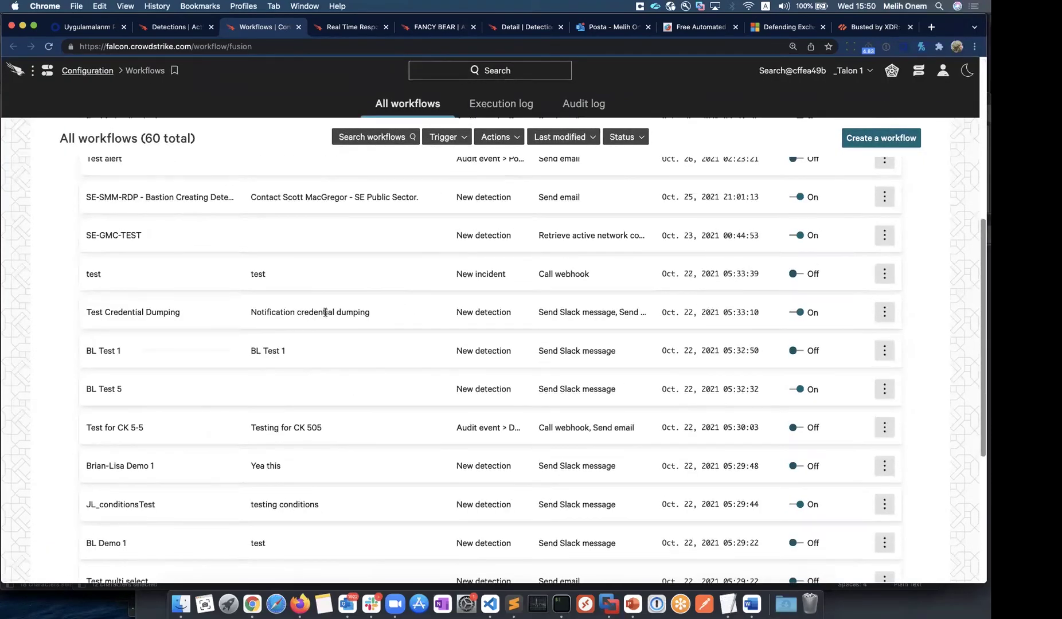
left_click(884, 312)
left_click(848, 334)
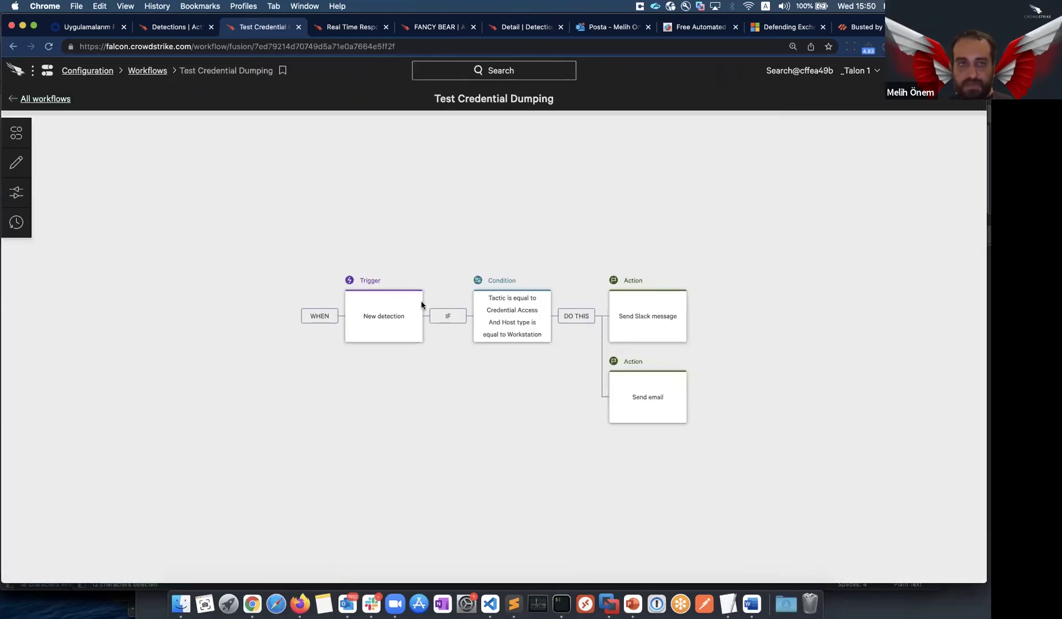
Go back to the workflow list, load more entries and view the "testing containment" workflow
left_click(16, 48)
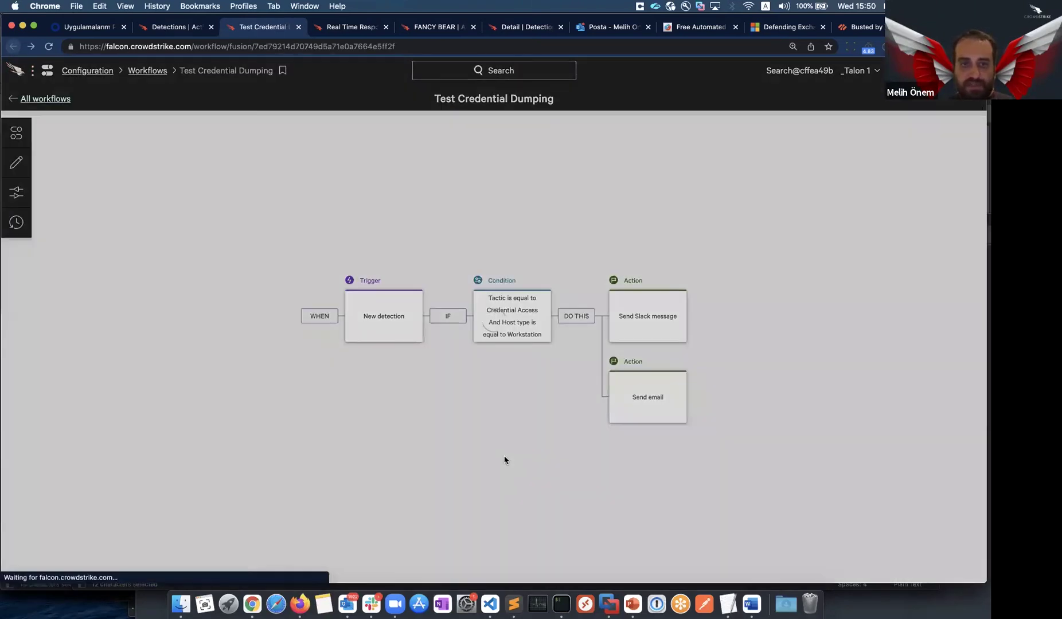
scroll(503, 448, "down", 6)
scroll(505, 422, "down", 5)
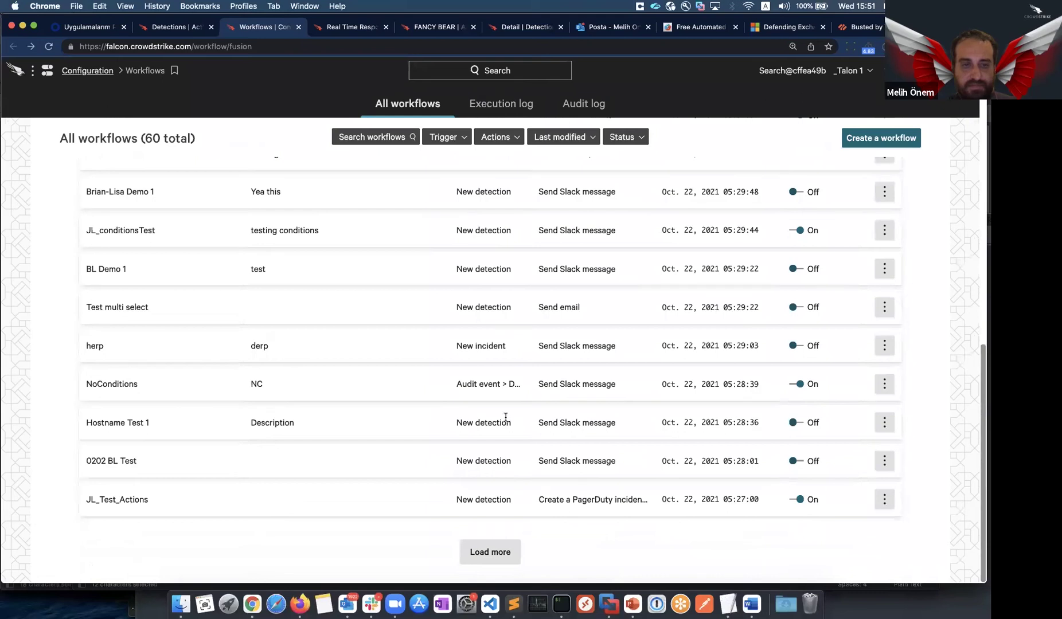
left_click(494, 551)
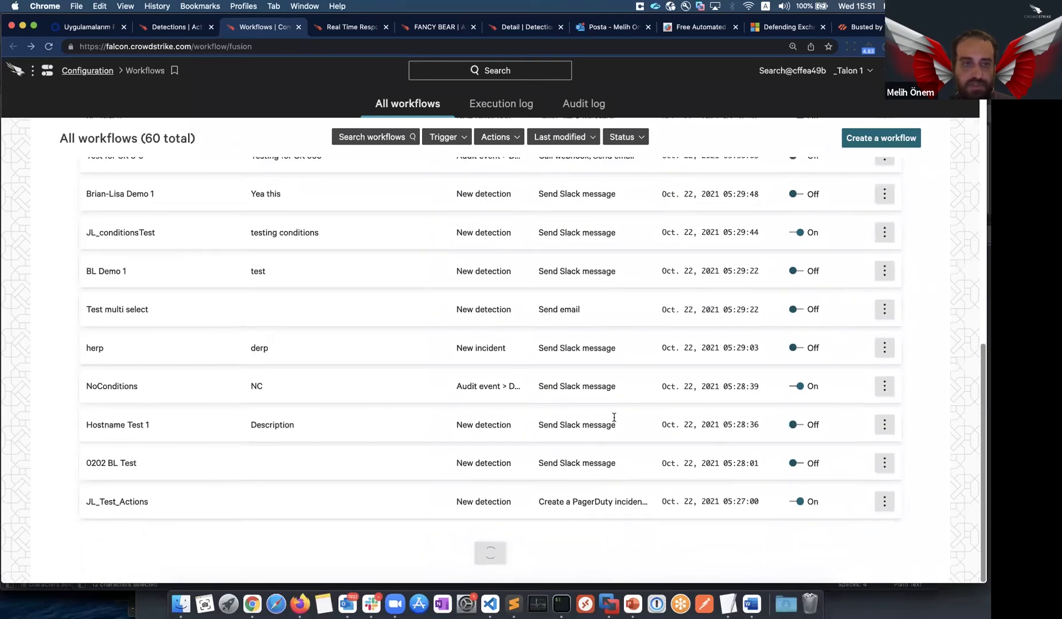
scroll(589, 407, "down", 7)
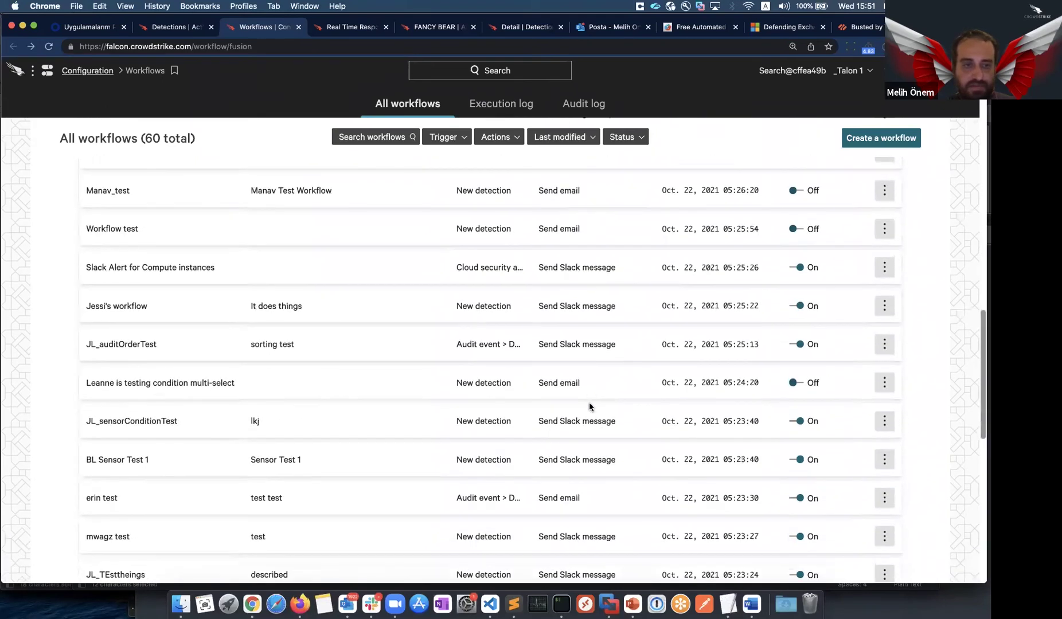
scroll(588, 407, "down", 8)
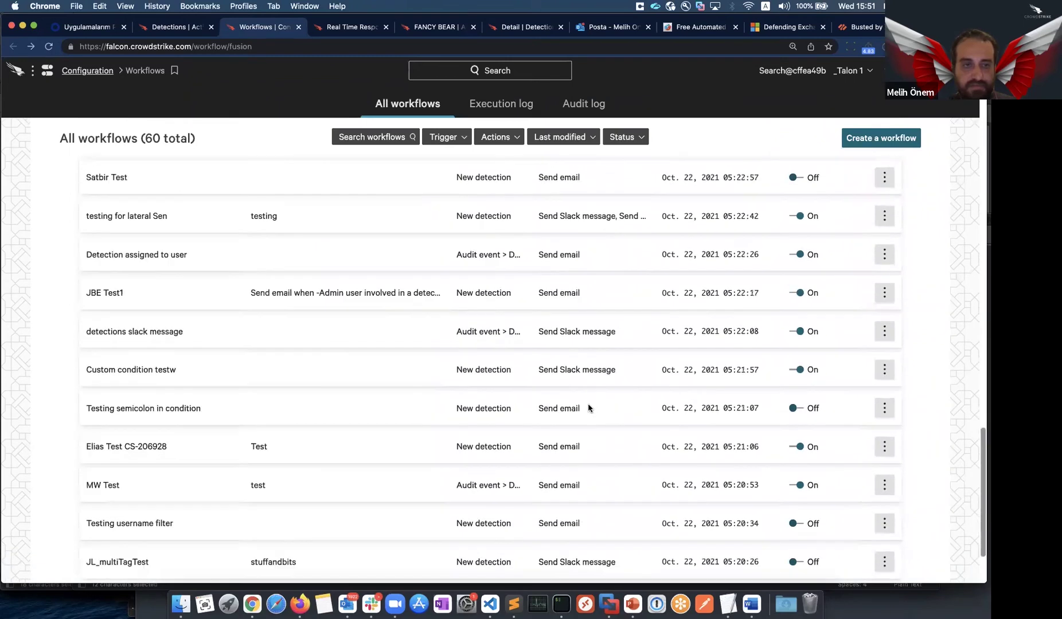
scroll(590, 407, "down", 2)
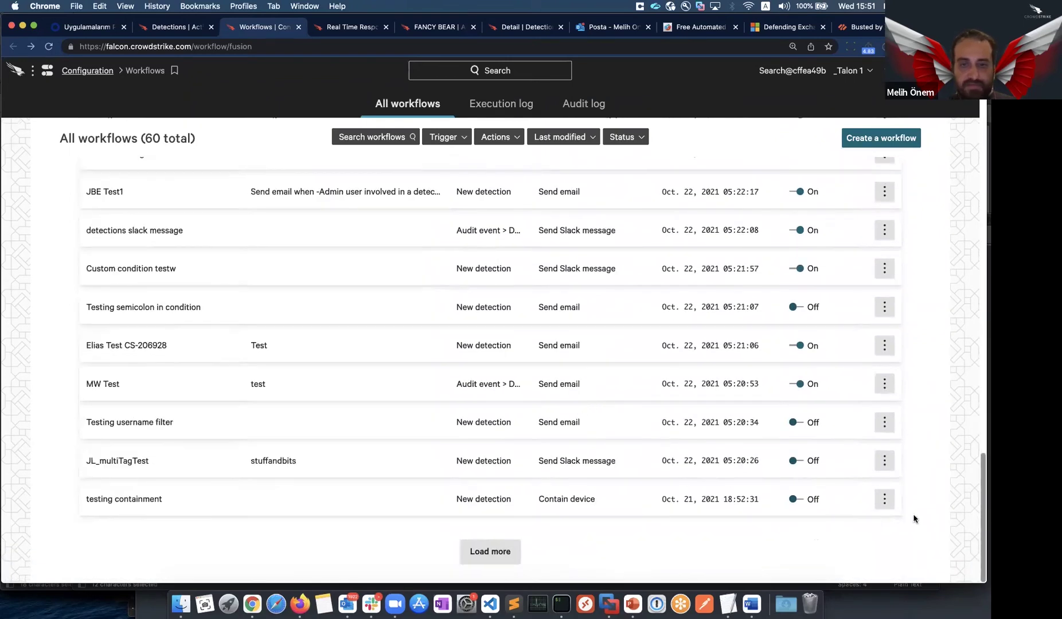
left_click(884, 499)
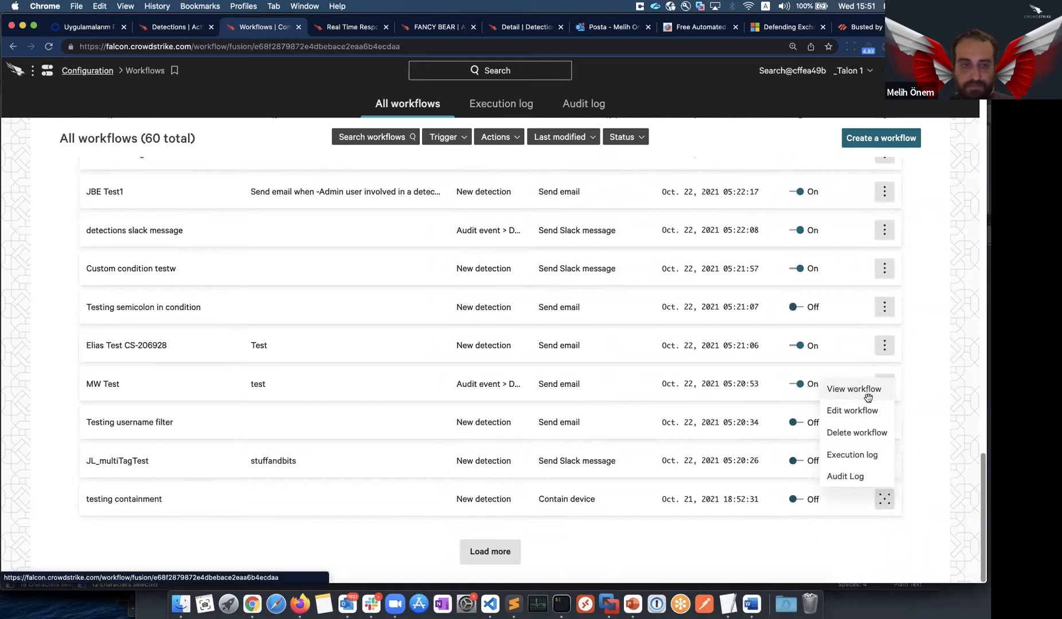
left_click(866, 391)
Examine the action, trigger and condition details of the "testing containment" workflow
left_click(716, 344)
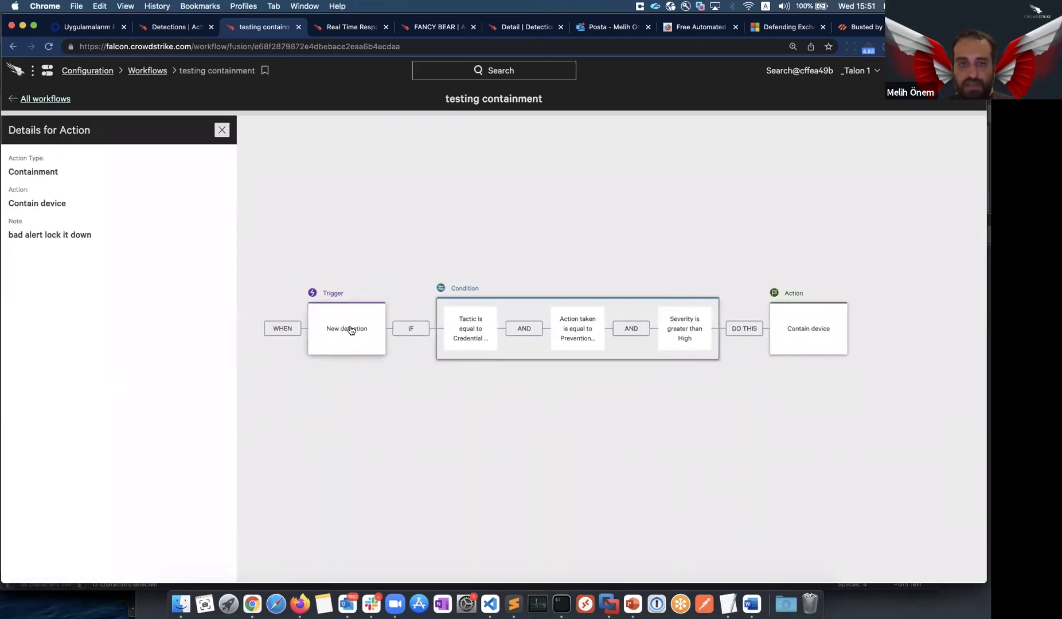
left_click(351, 330)
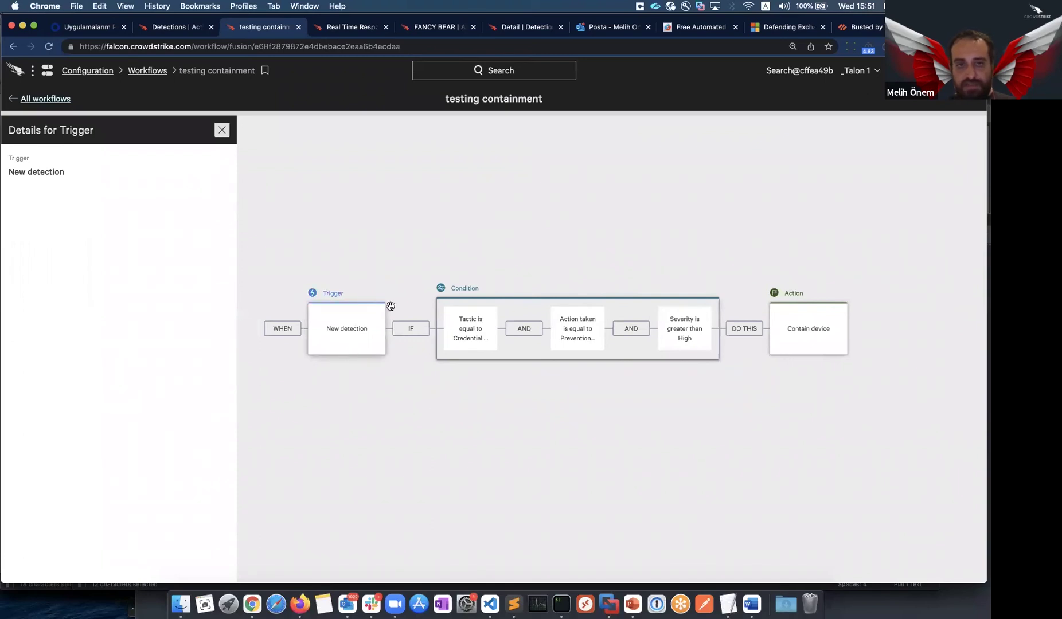
left_click(522, 348)
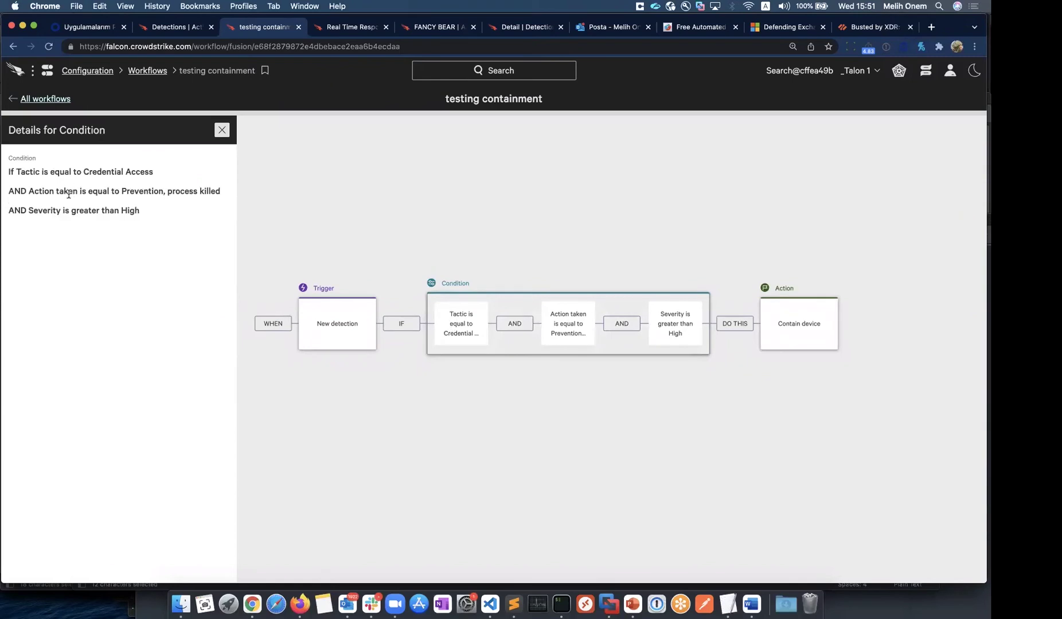
left_click_drag(95, 172, 153, 172)
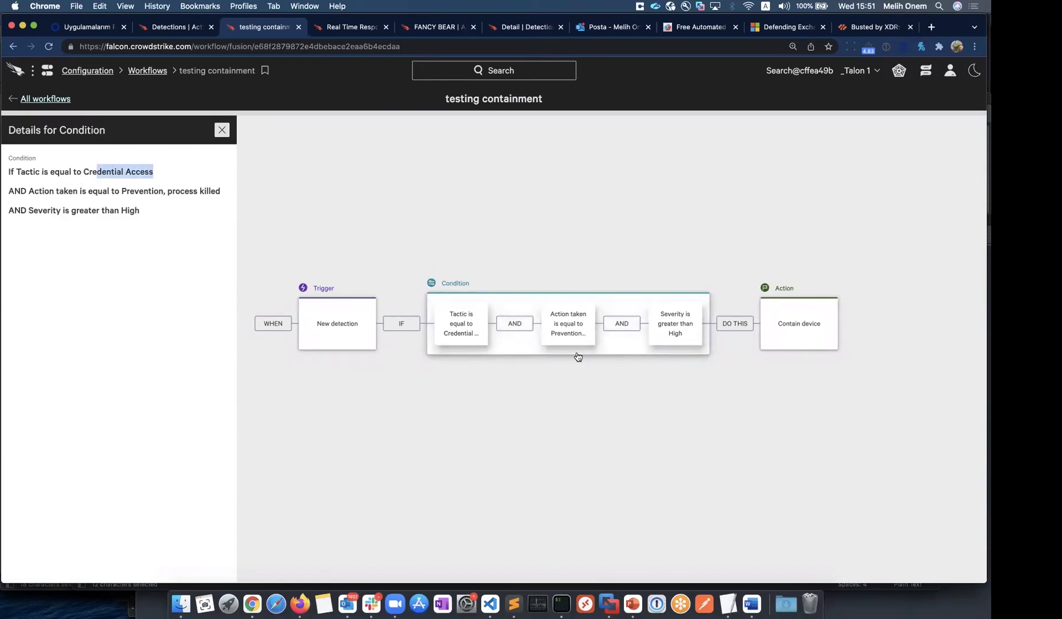
left_click(578, 355)
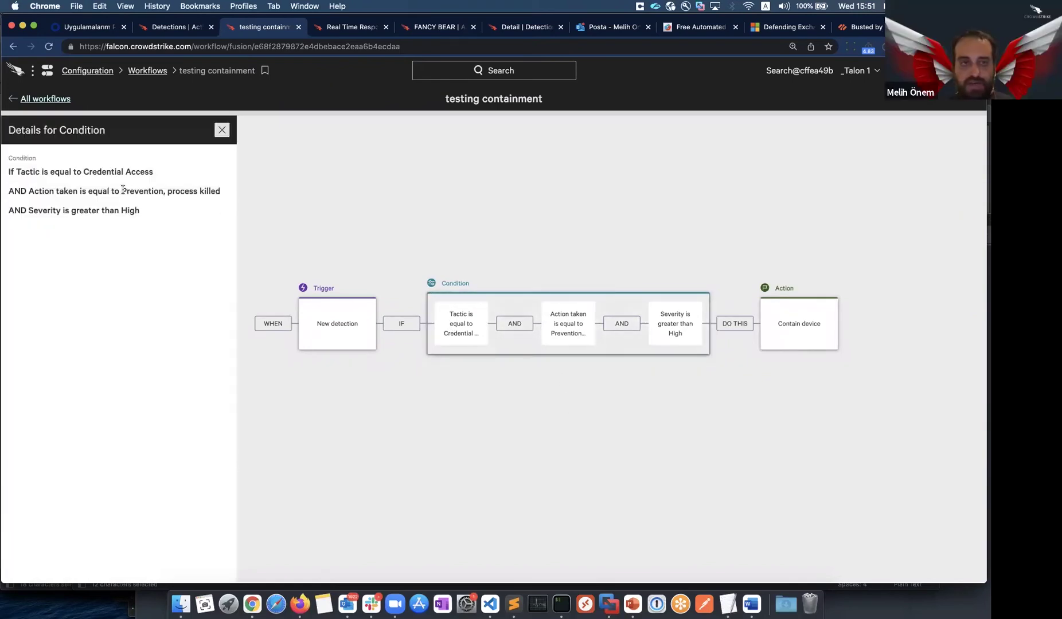
Highlight the process killed and severity criteria in the containment workflow's condition, and view the Contain device action's details
left_click_drag(168, 191, 213, 190)
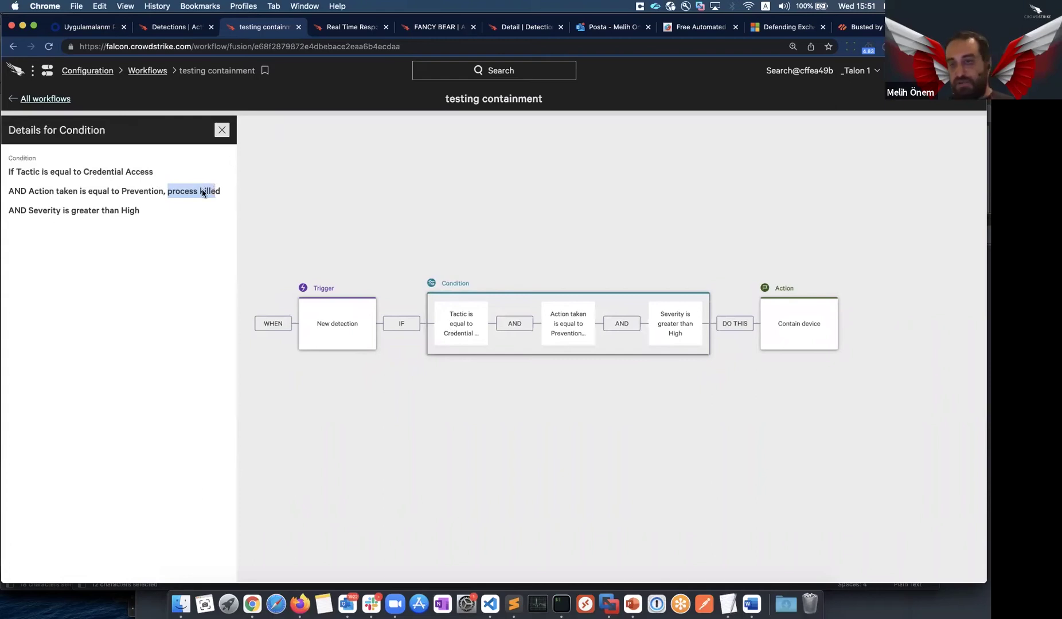
left_click(491, 323)
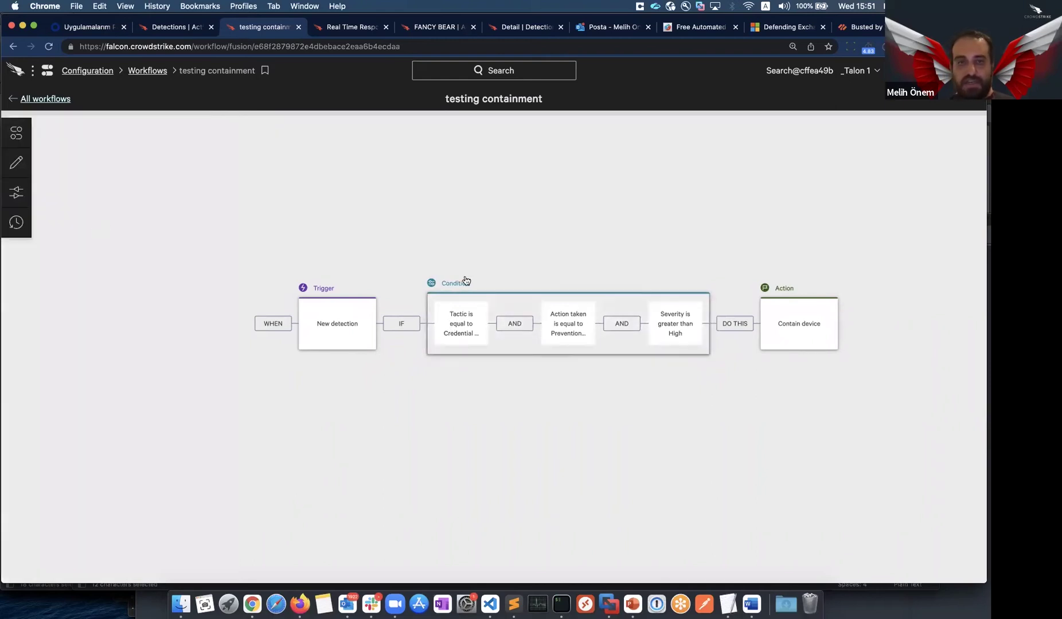
left_click(663, 320)
left_click_drag(141, 210, 70, 211)
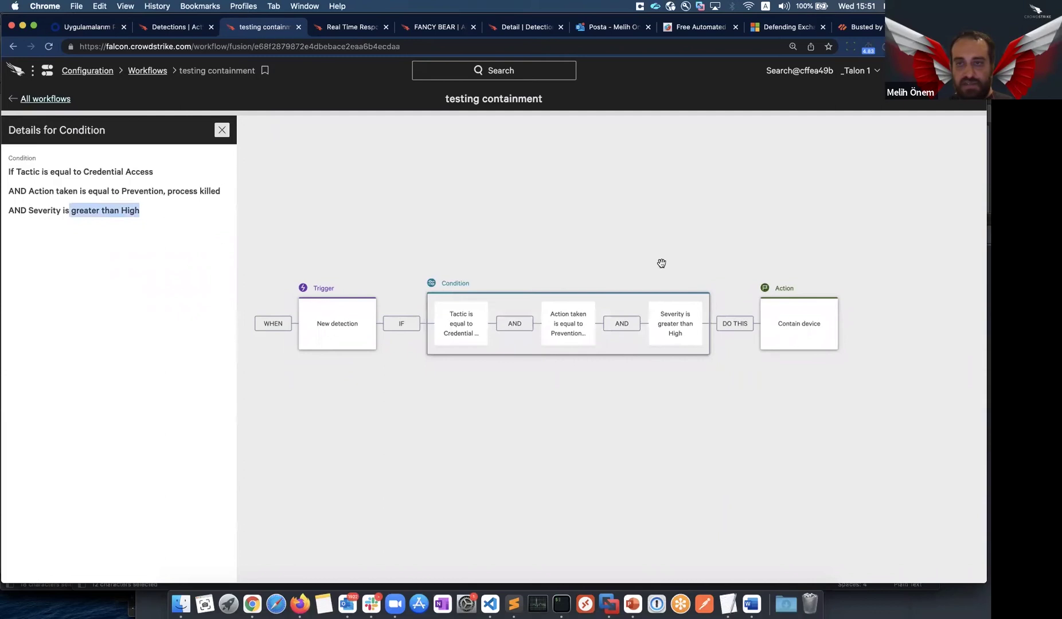
left_click(775, 325)
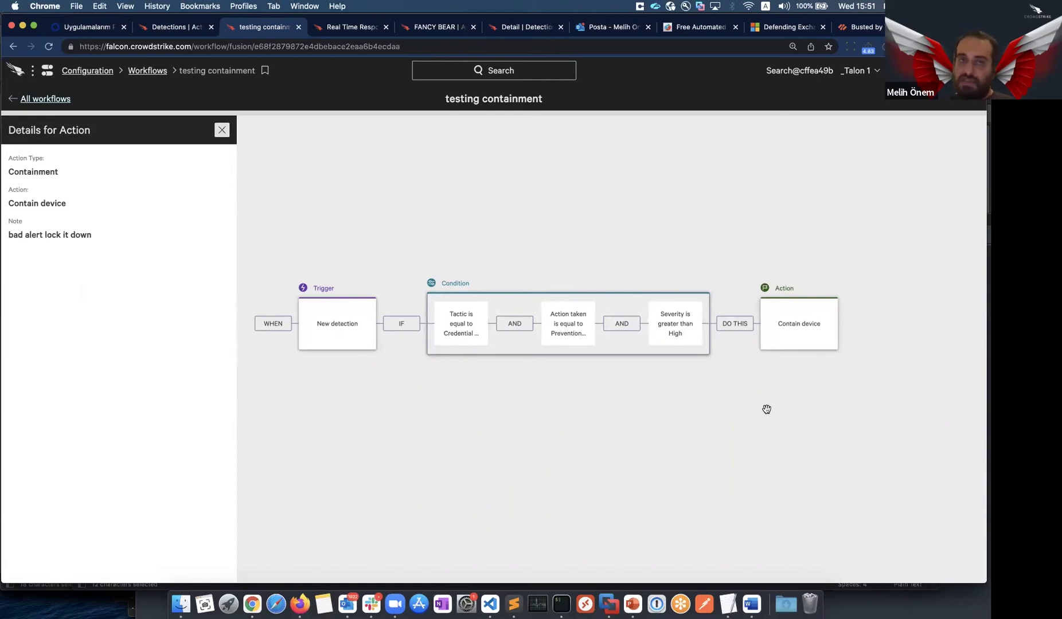
left_click(189, 26)
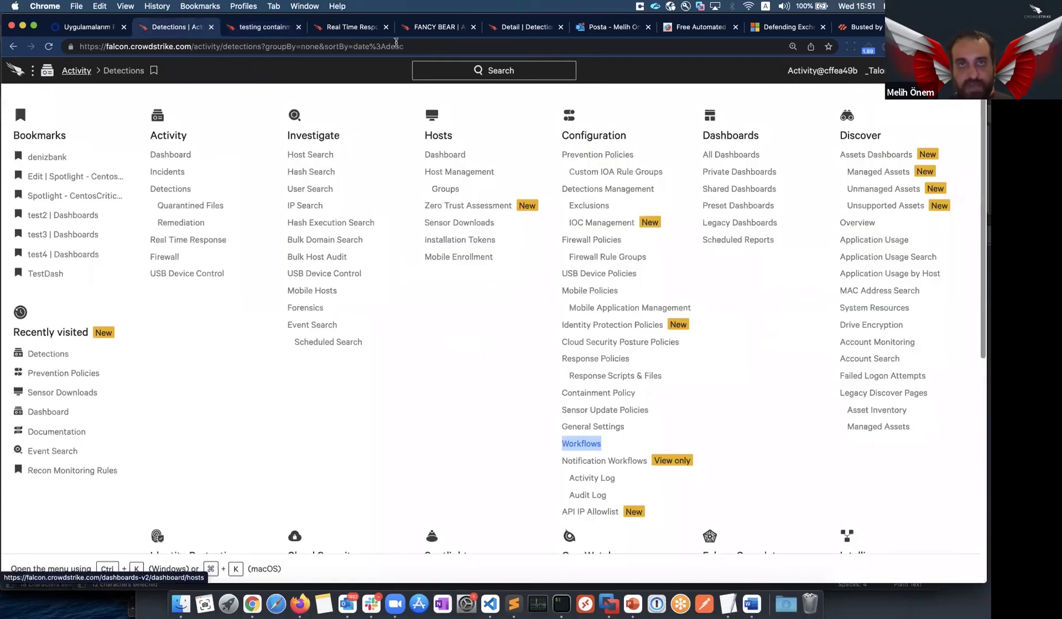
left_click(507, 28)
left_click(442, 27)
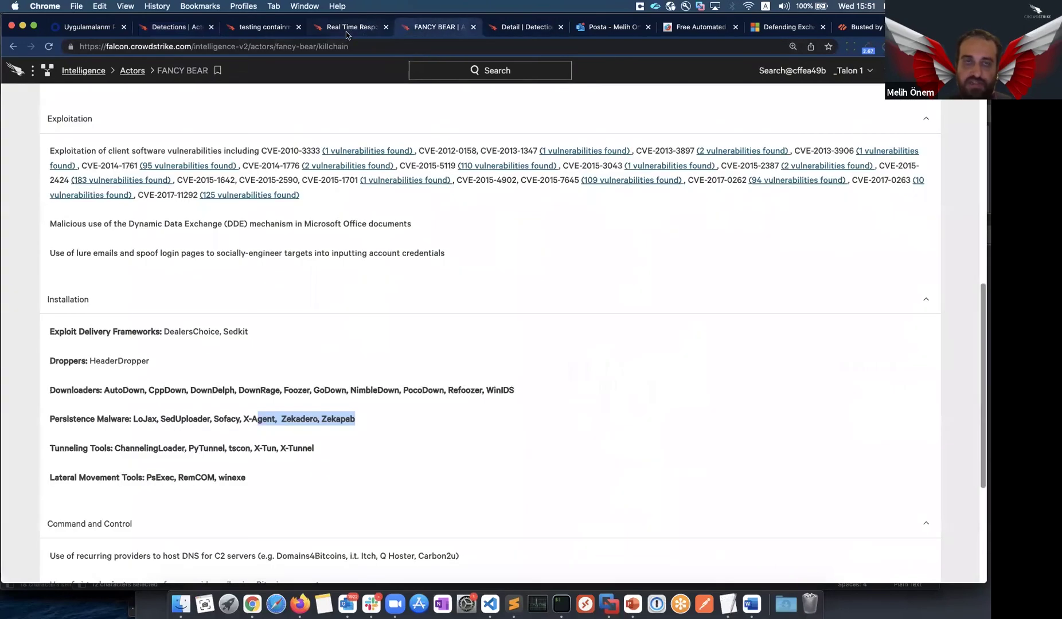
left_click(350, 27)
left_click(264, 27)
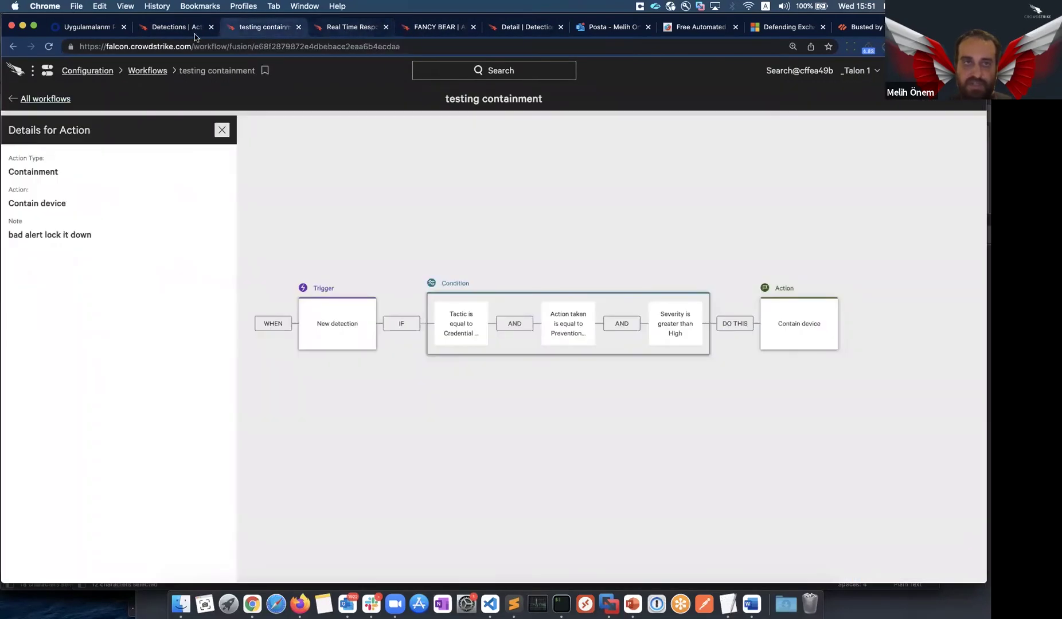
left_click(177, 28)
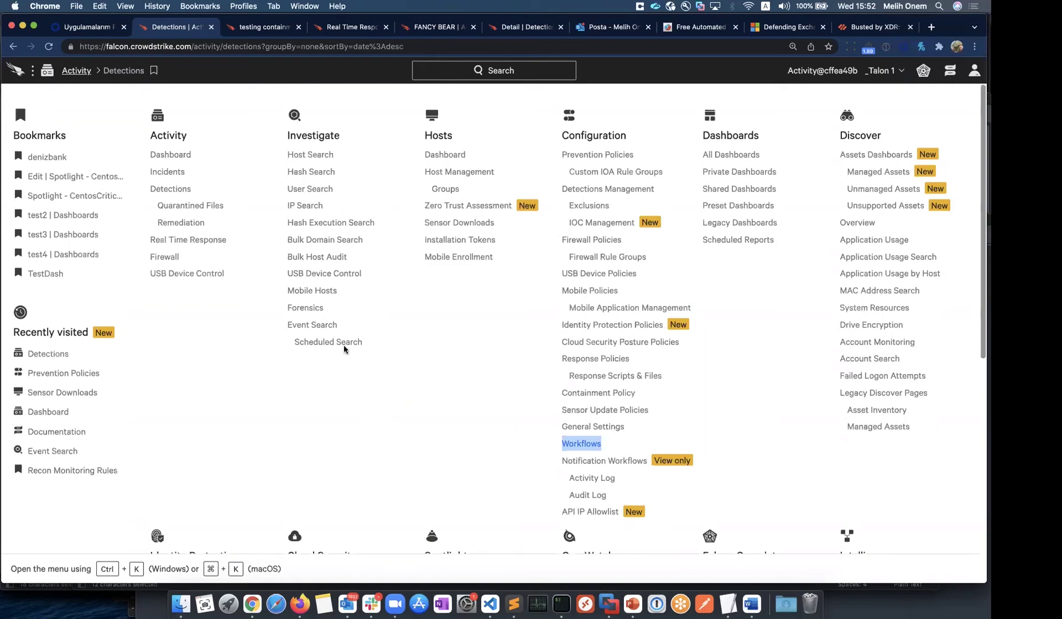
Review the process listing in the Real Time Response session and open the PowerShell script editor
key("super+4")
scroll(358, 401, "up", 15)
scroll(357, 401, "down", 15)
scroll(357, 400, "down", 5)
left_click(305, 568)
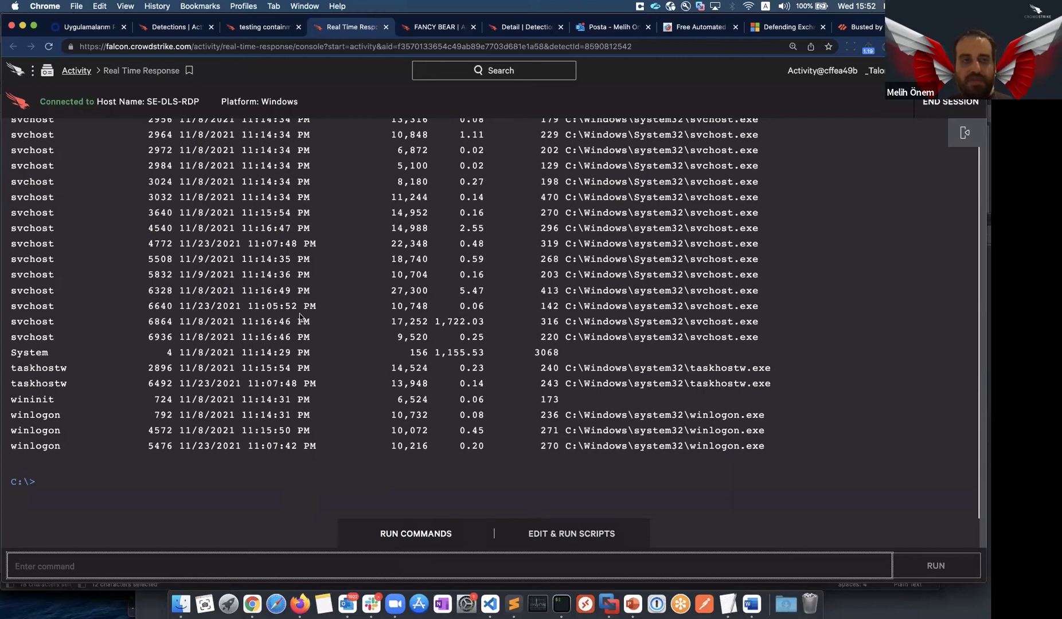
left_click(591, 545)
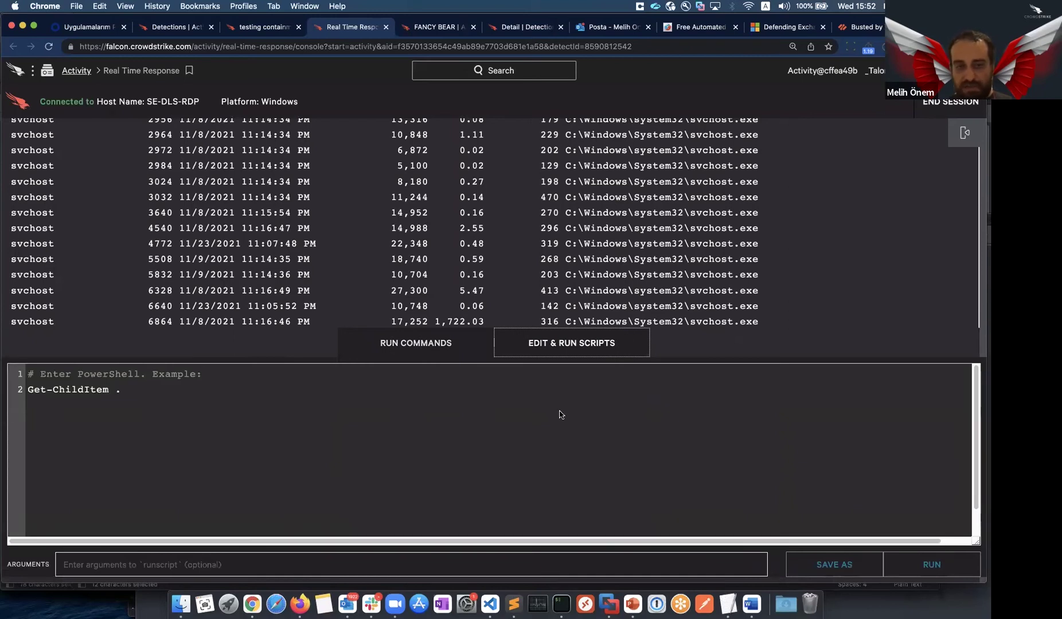
left_click(121, 388)
key("super+a")
left_click(367, 446)
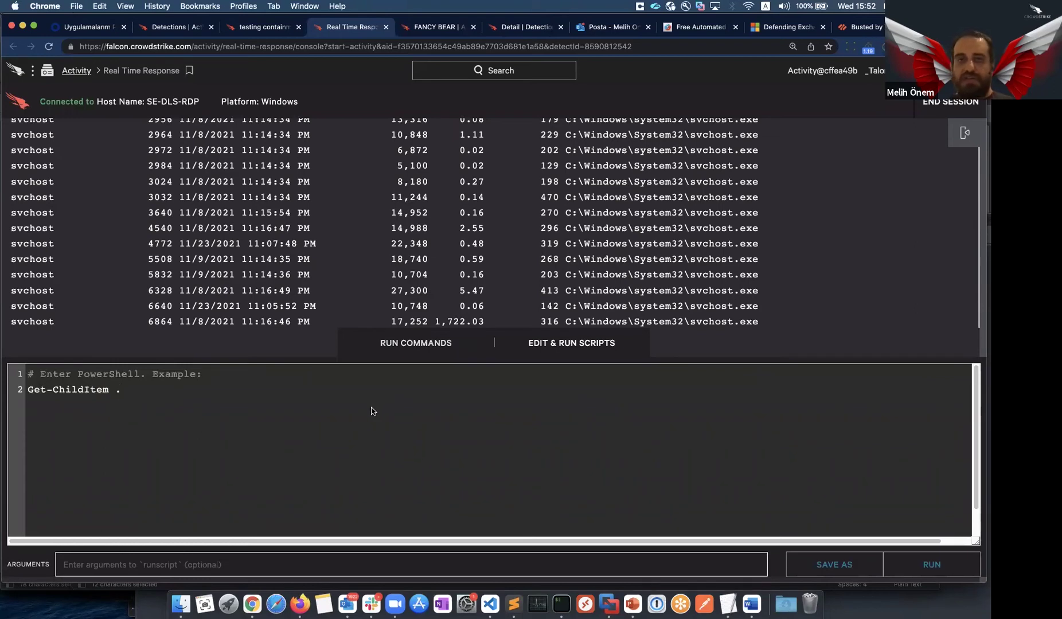
Return to the Detections page and close the navigation menu covering the InstallerFileTakeOver.exe detection
left_click(263, 28)
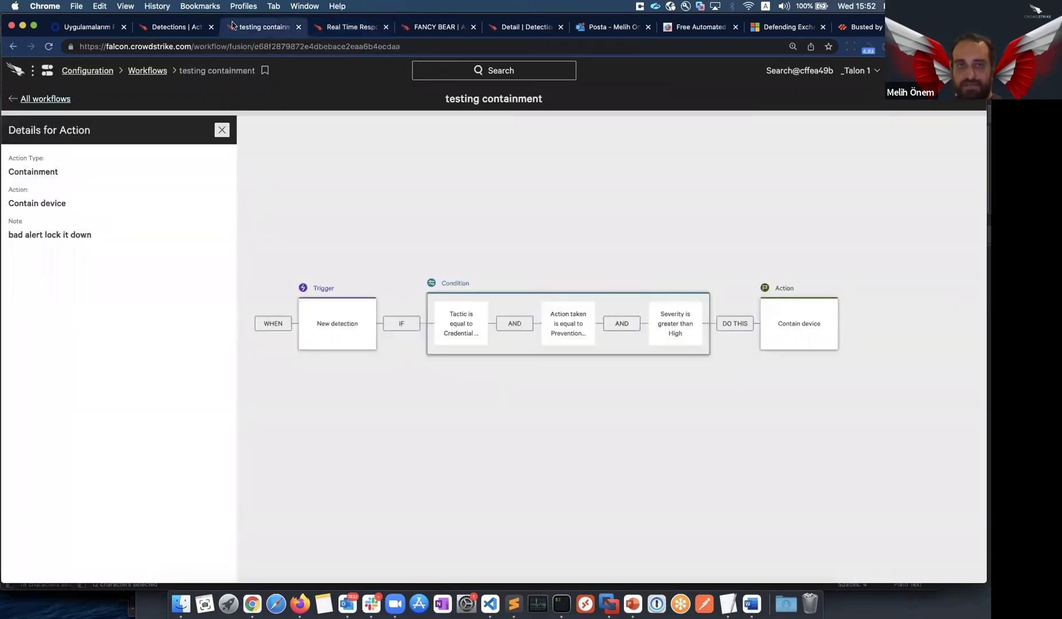
left_click(163, 32)
left_click(348, 396)
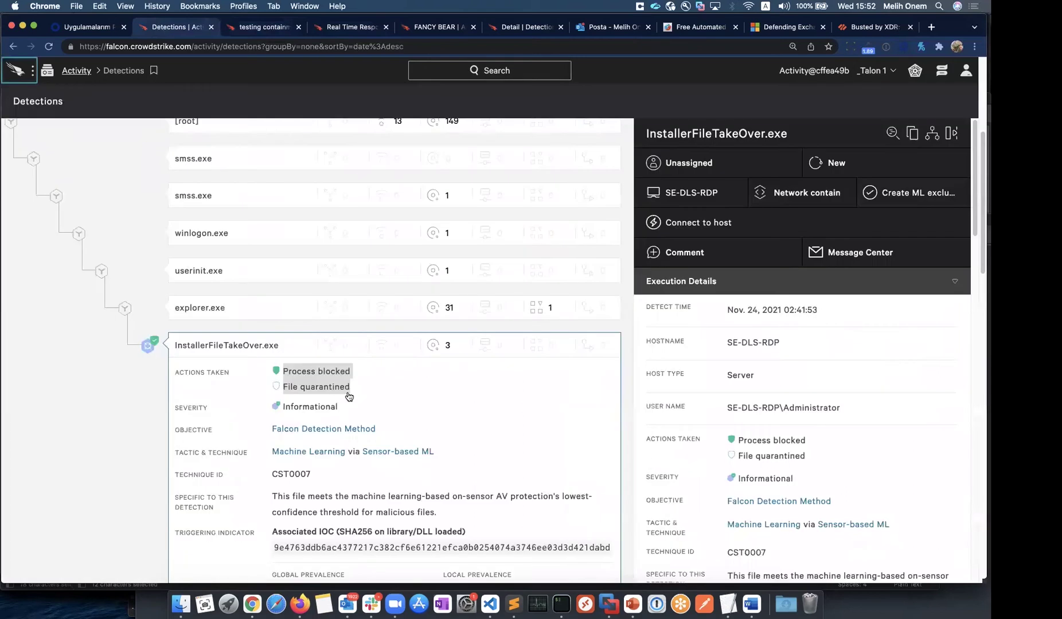
Go to the POWERSHELL.EXE detection's process tree and expand the process's network operation details
left_click(506, 27)
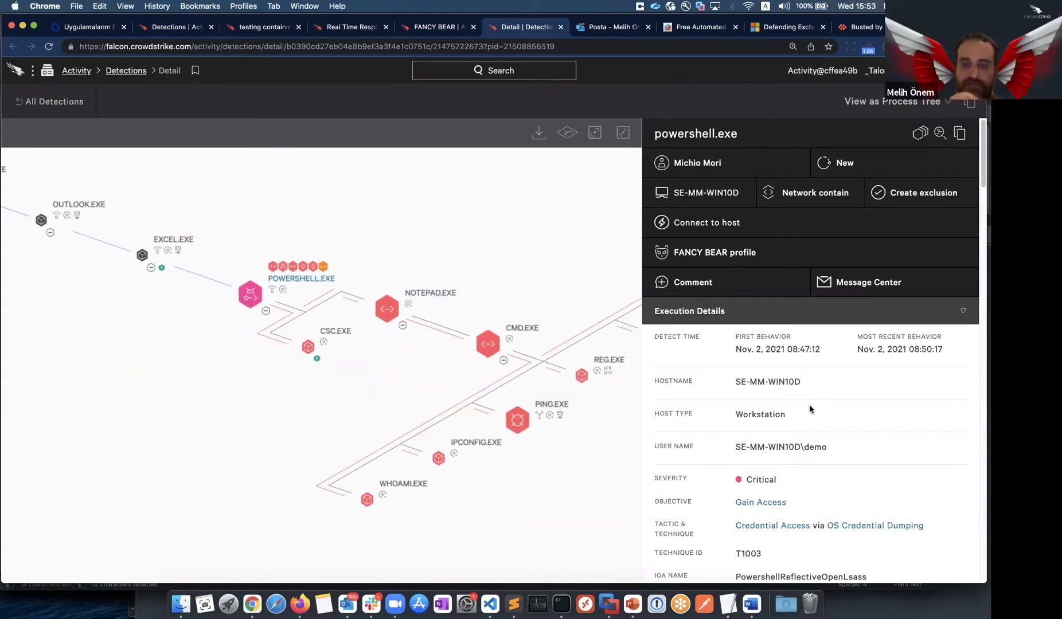
scroll(810, 408, "down", 20)
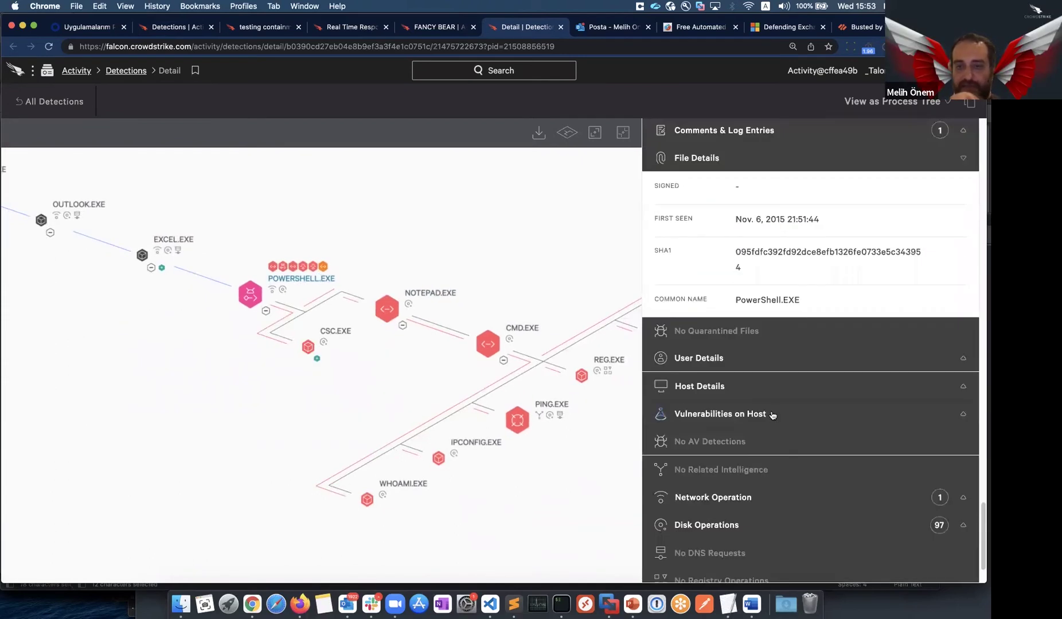
left_click(760, 497)
scroll(780, 459, "down", 3)
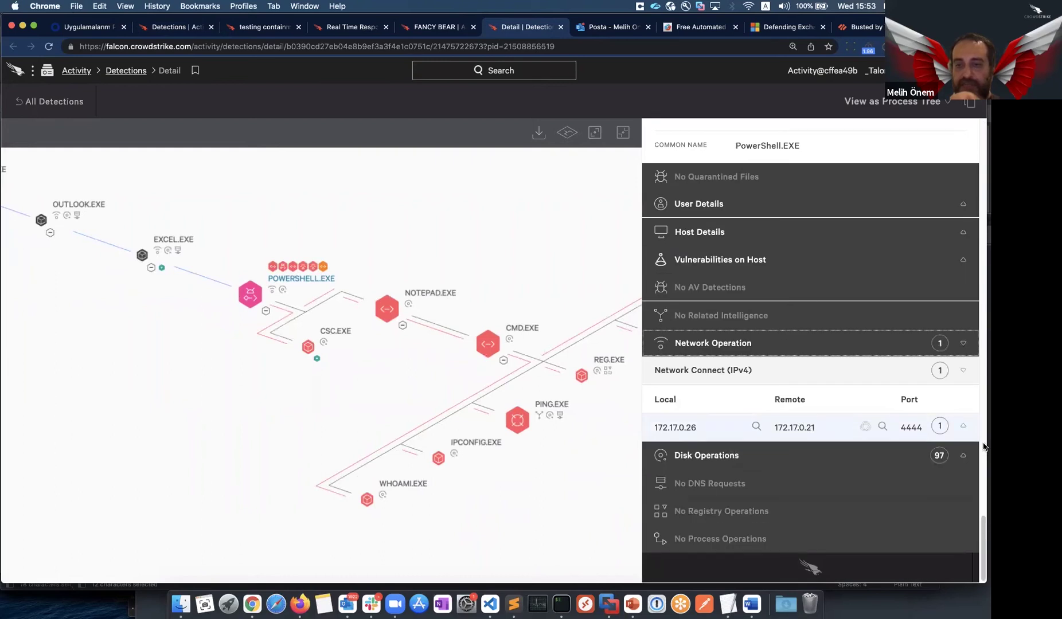
View the process details of NOTEPAD.EXE and WHOAMI.EXE in the process tree
left_click(422, 298)
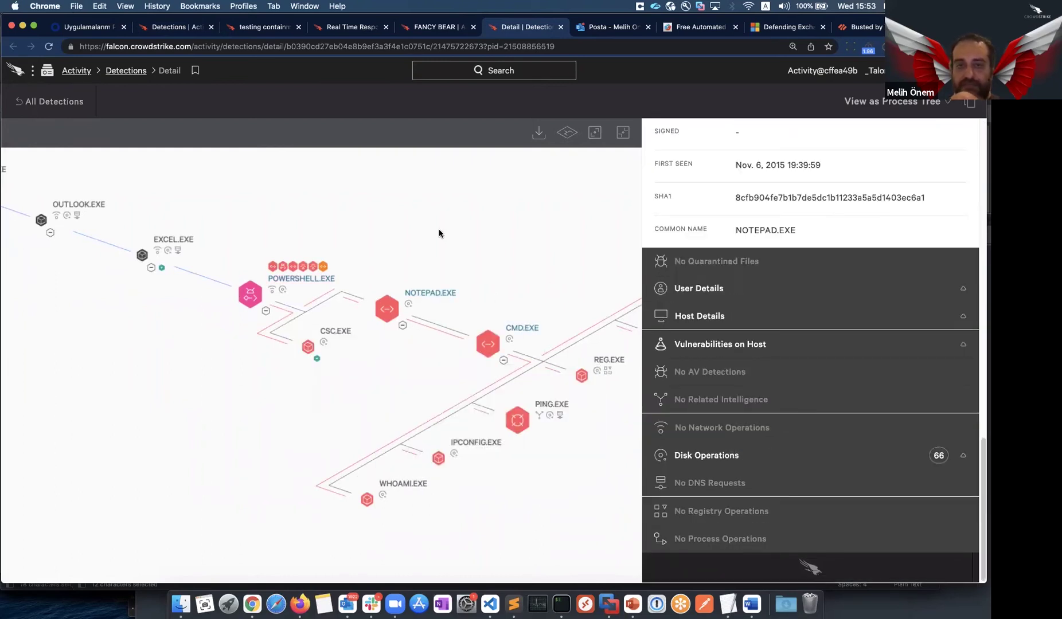
scroll(439, 234, "right", 3)
scroll(280, 462, "right", 3)
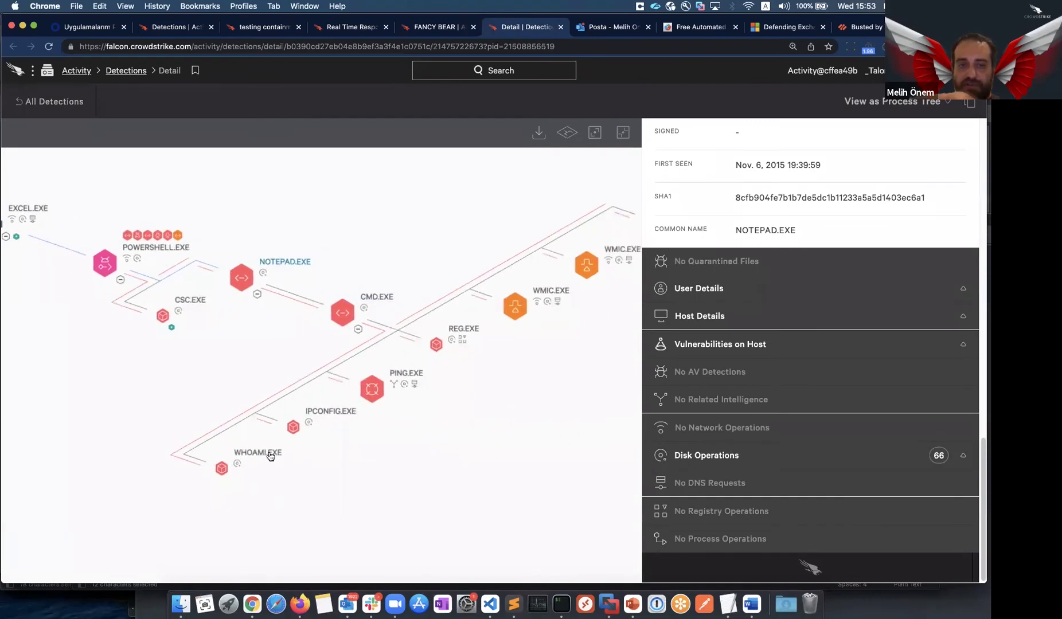
left_click(271, 456)
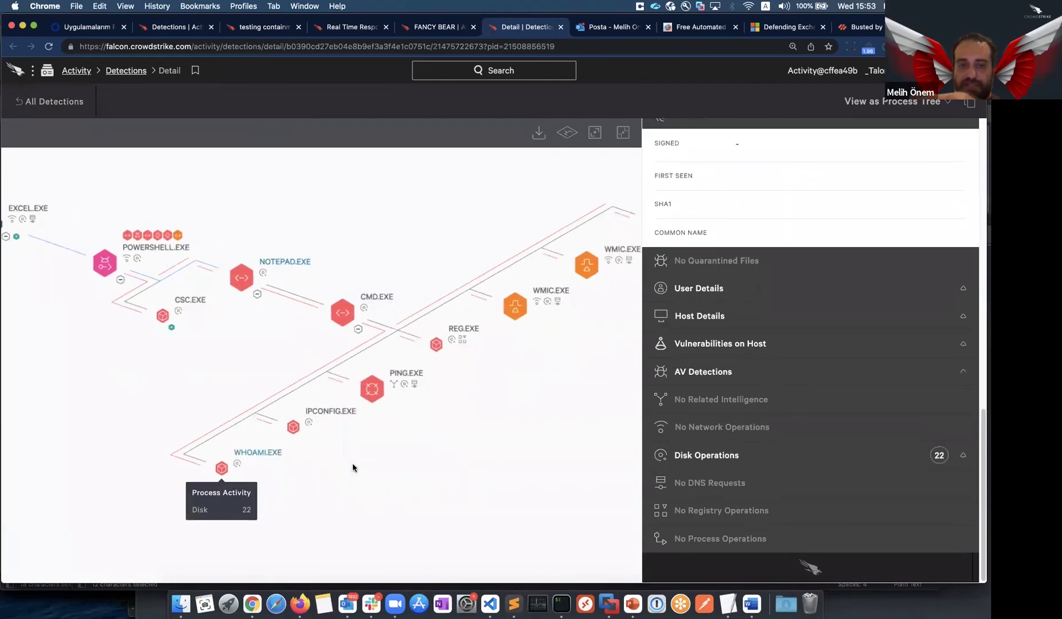
Review PING.EXE's related intelligence on indicators, actors and reports, and open the related indicators graph in a new browser tab
left_click(422, 375)
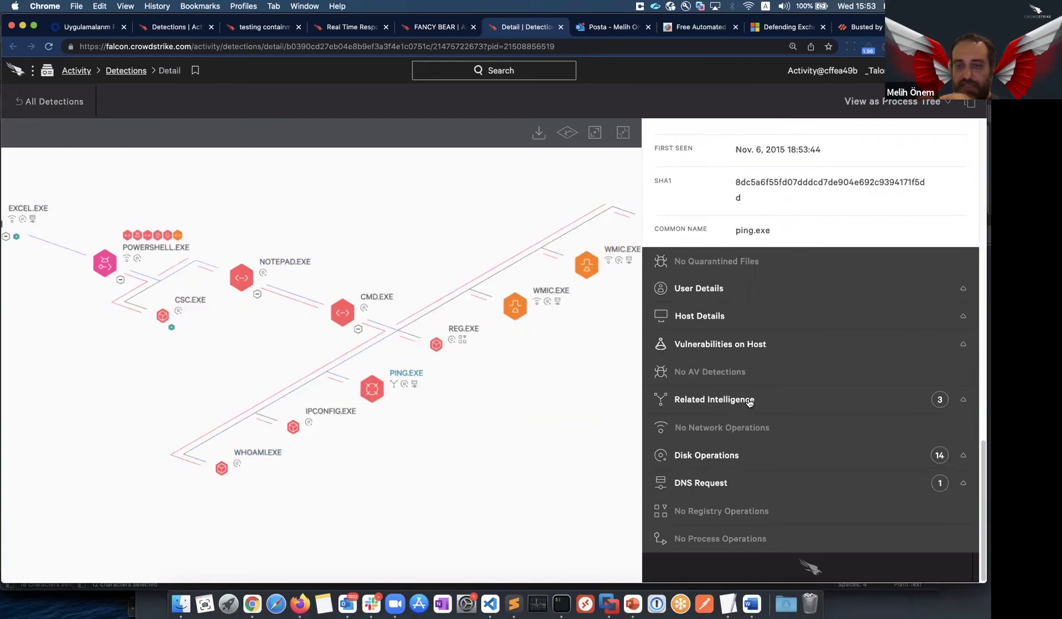
left_click(749, 402)
scroll(749, 367, "down", 3)
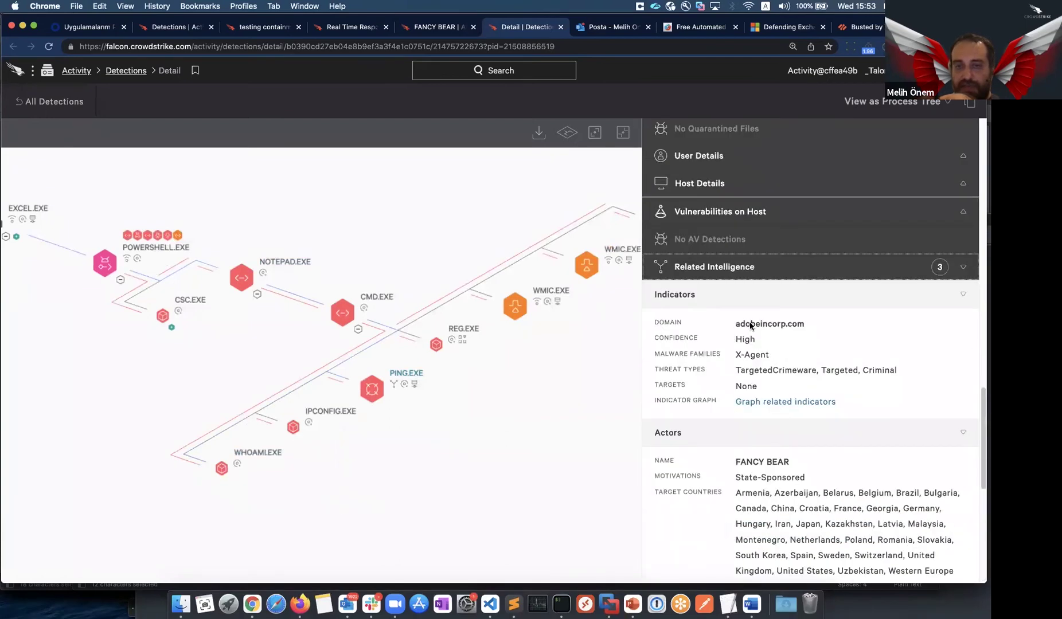
scroll(721, 359, "down", 3)
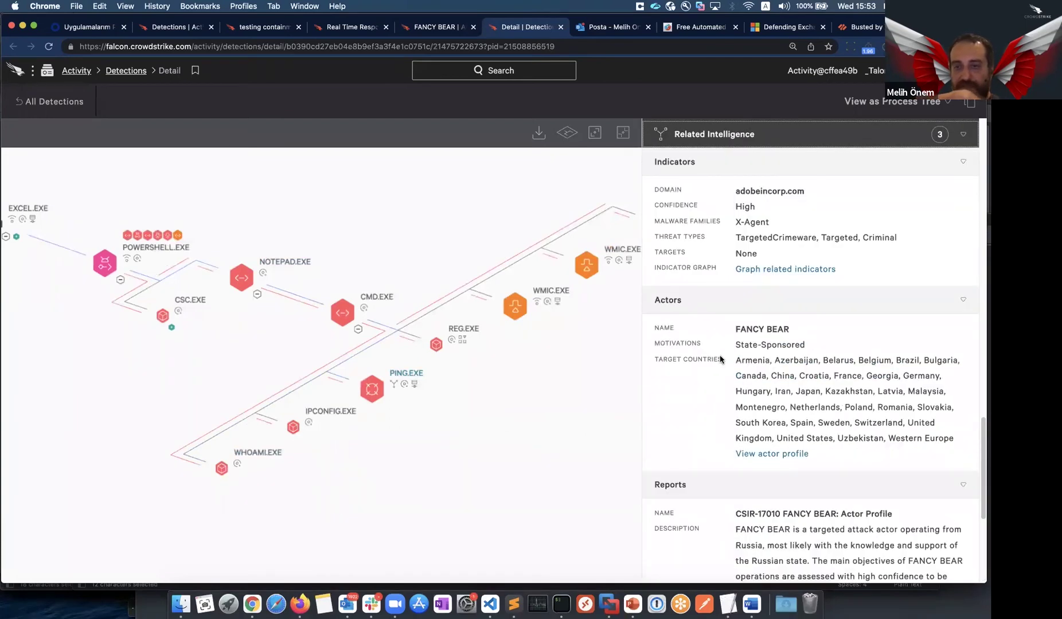
scroll(721, 359, "down", 2)
scroll(717, 396, "up", 5)
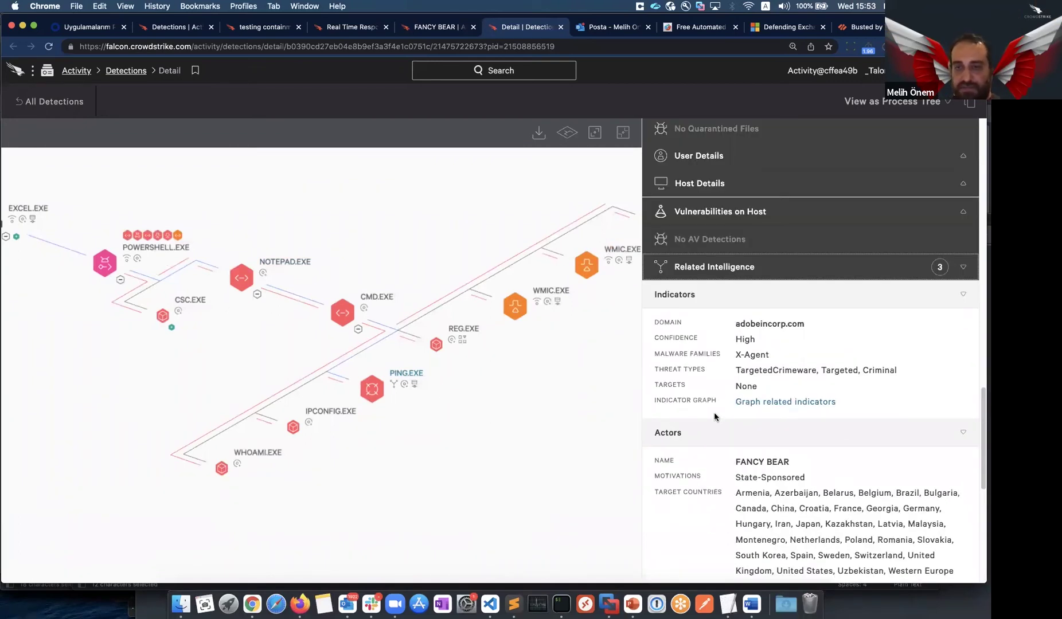
right_click(787, 402)
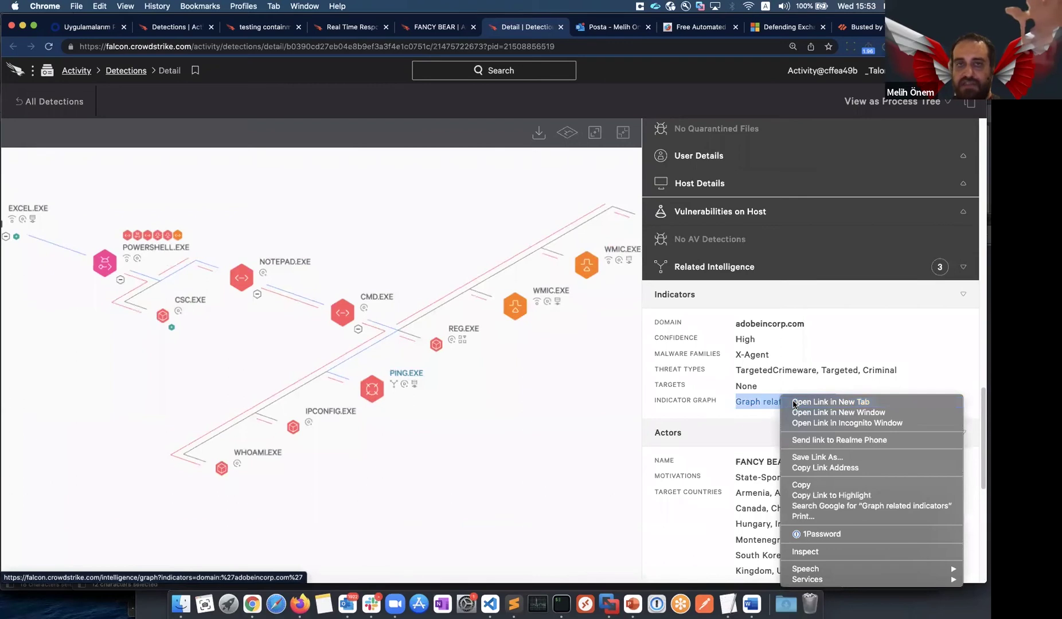
left_click(790, 402)
Select REG.EXE in the process tree and expand its registry operation details
left_click_drag(483, 387, 409, 415)
left_click(363, 372)
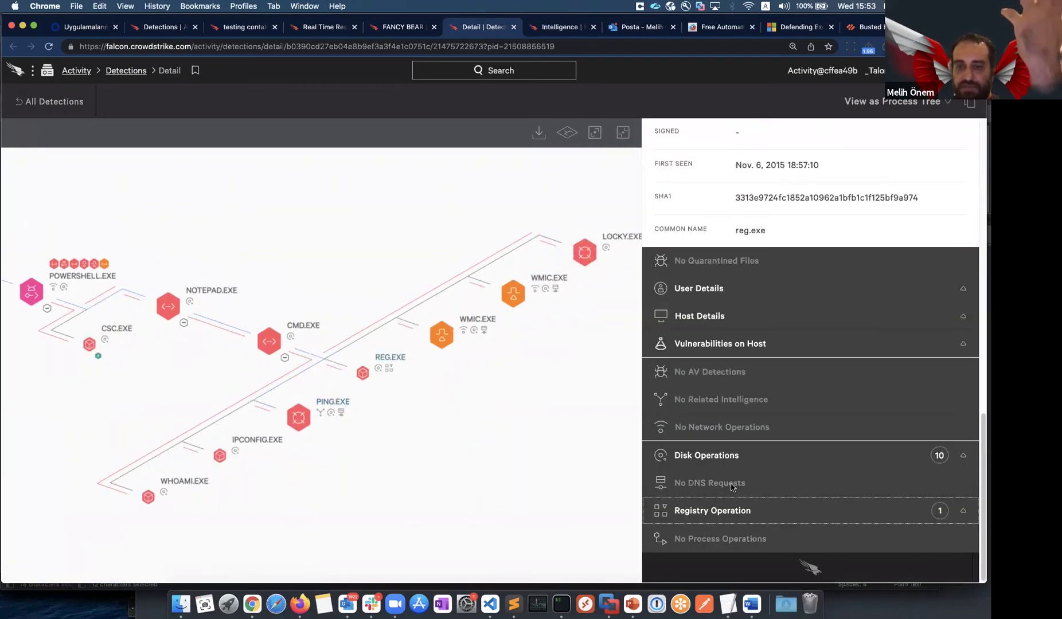
left_click(712, 510)
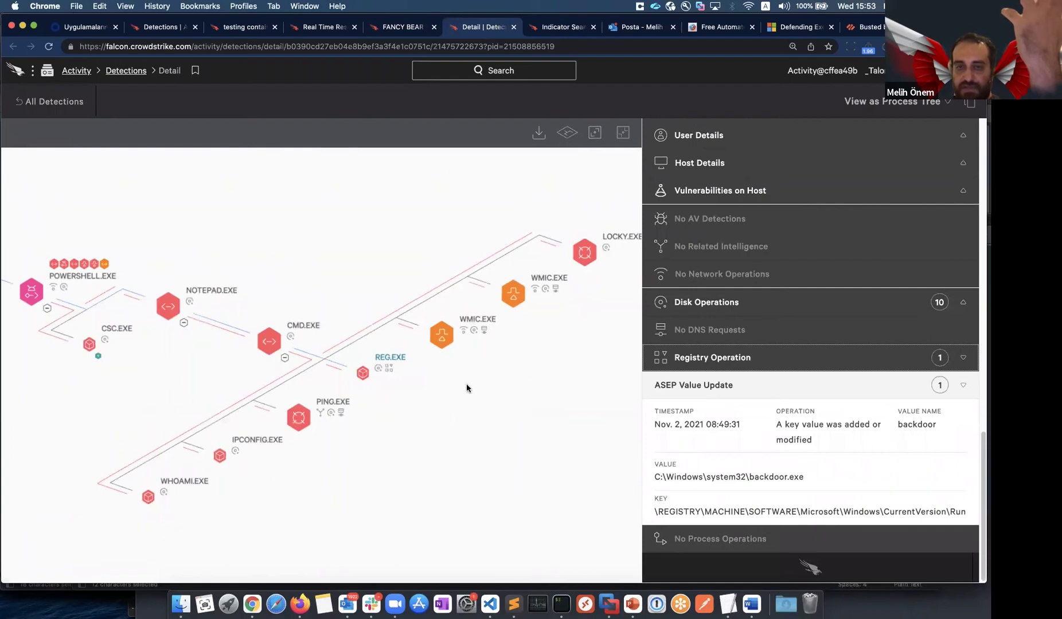
Select the first WMIC.EXE process, expand its full command line and highlight the Mimikatz download and credential dump portion
left_click_drag(466, 383, 412, 411)
left_click(387, 364)
scroll(822, 385, "up", 10)
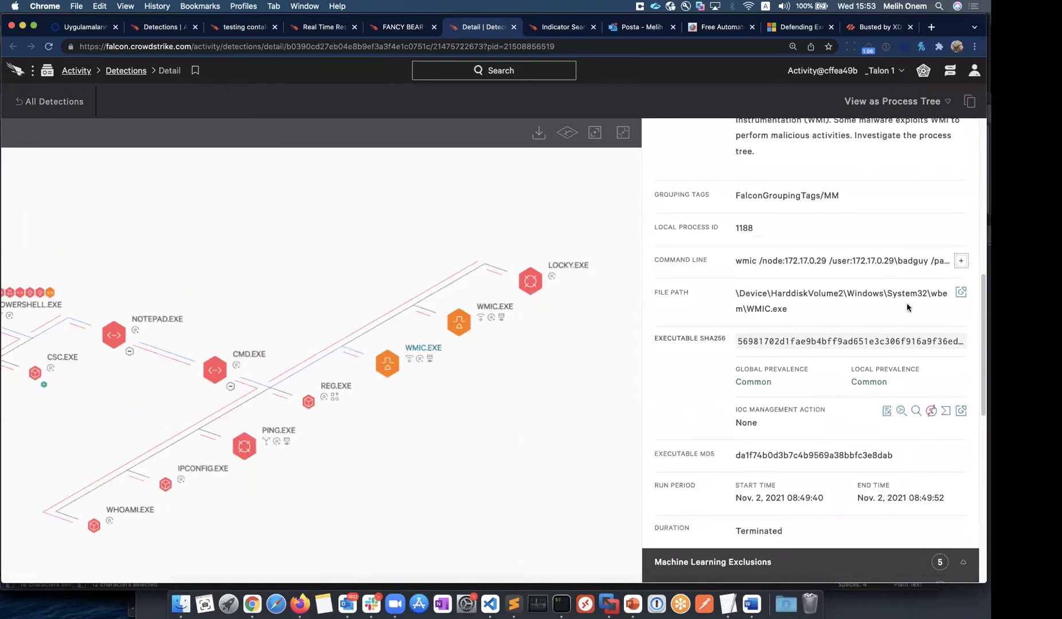
left_click(961, 261)
left_click_drag(859, 370, 778, 276)
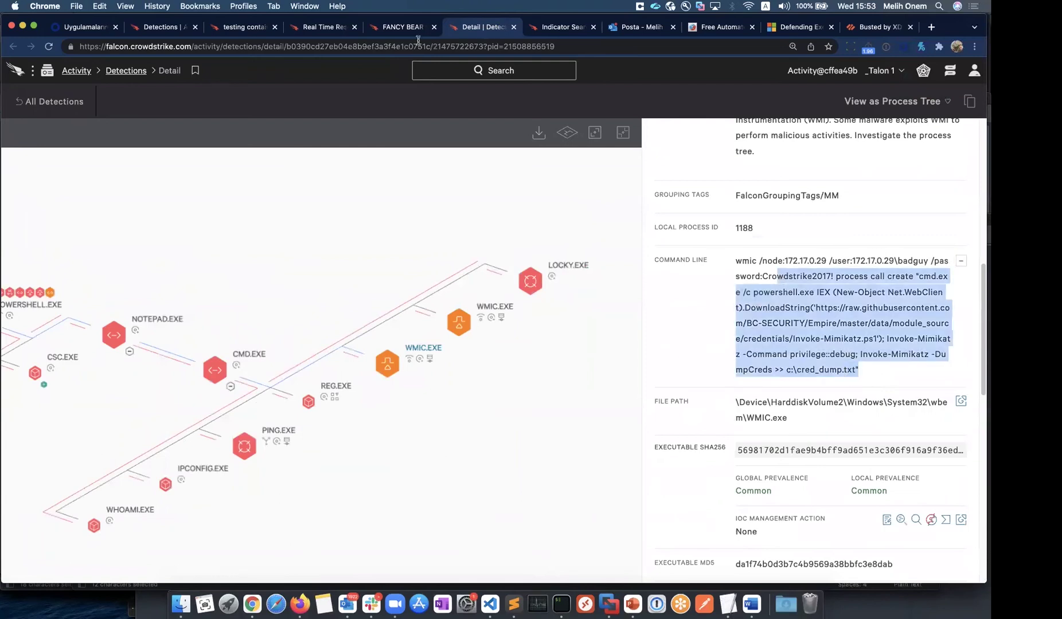
Open the indicator graph tab for adobeincorp.com, then view the domain's indicator details and the list of affected hosts
left_click(405, 27)
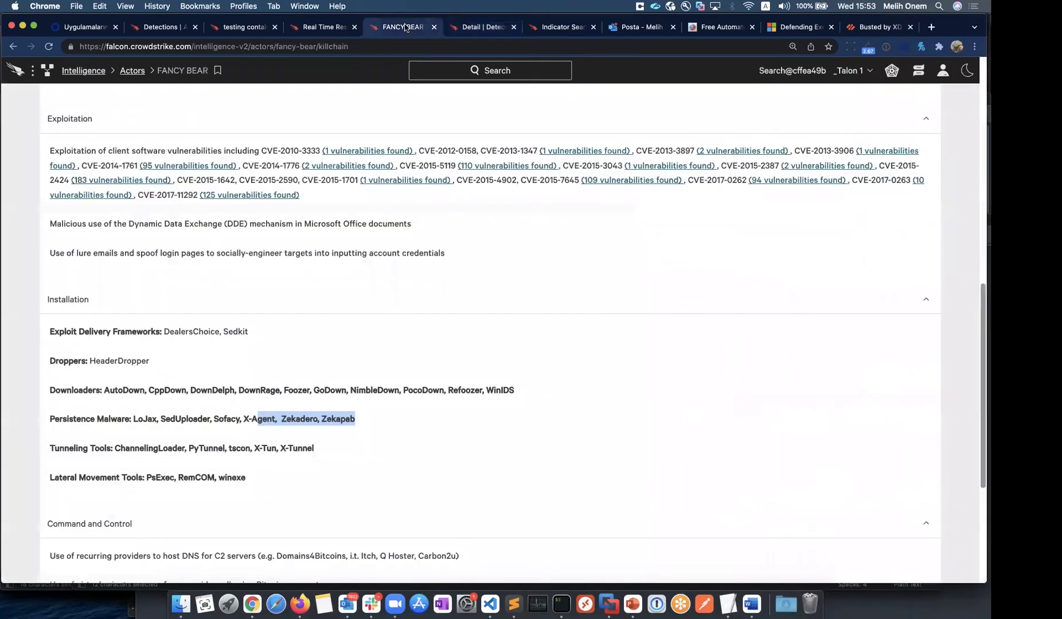
left_click(462, 28)
left_click(551, 29)
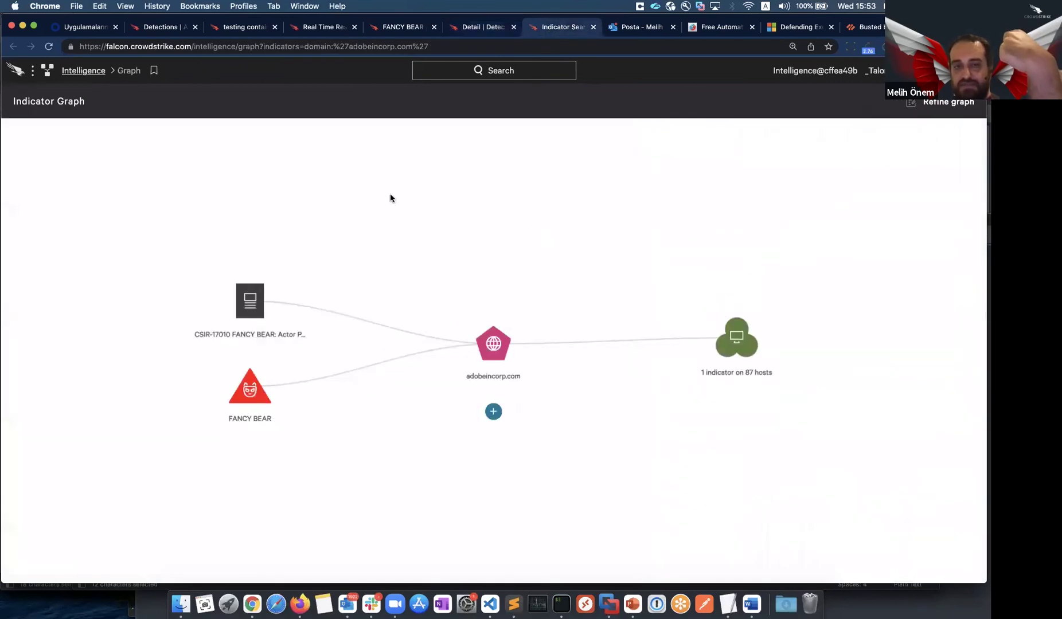
mouse_move(487, 353)
left_click(515, 414)
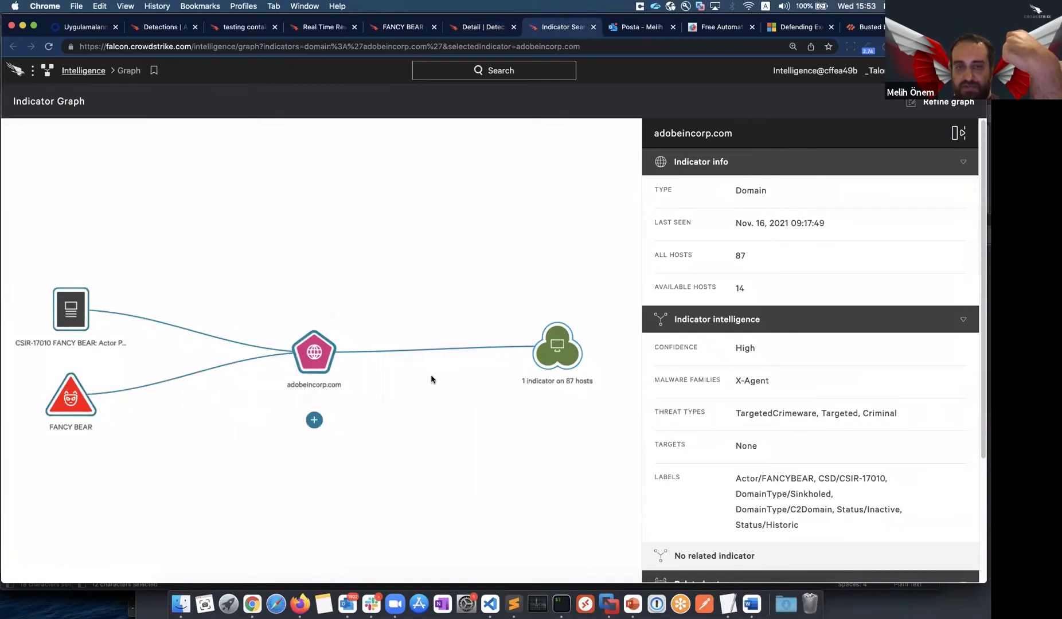
left_click(558, 352)
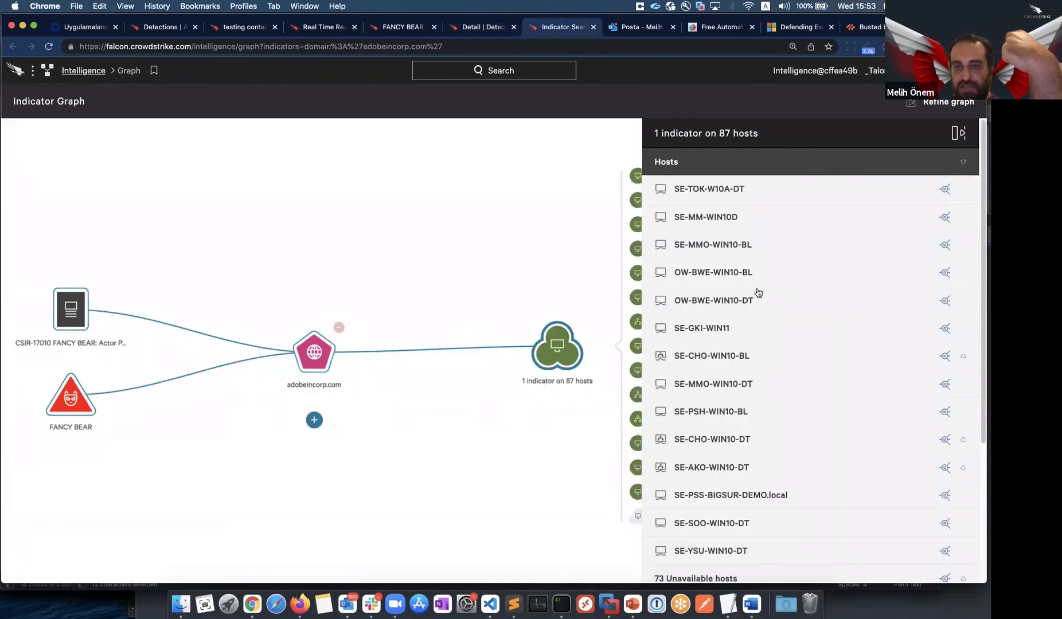
scroll(759, 291, "down", 5)
scroll(758, 291, "up", 5)
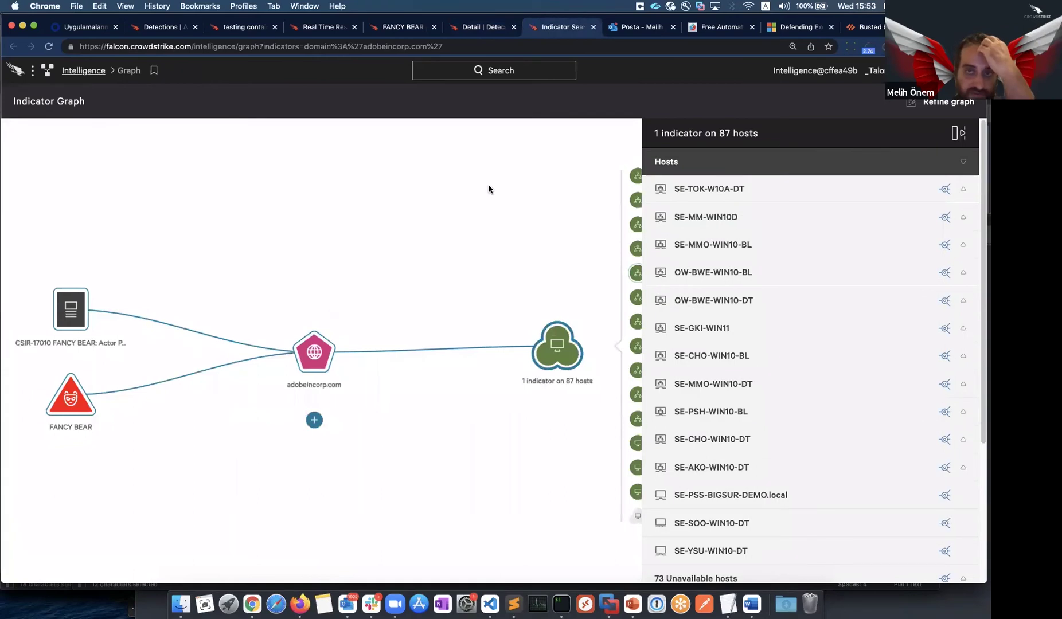
Leave the indicator graph and return to the Detections page showing the InstallerFileTakeOver.exe process tree
left_click(471, 29)
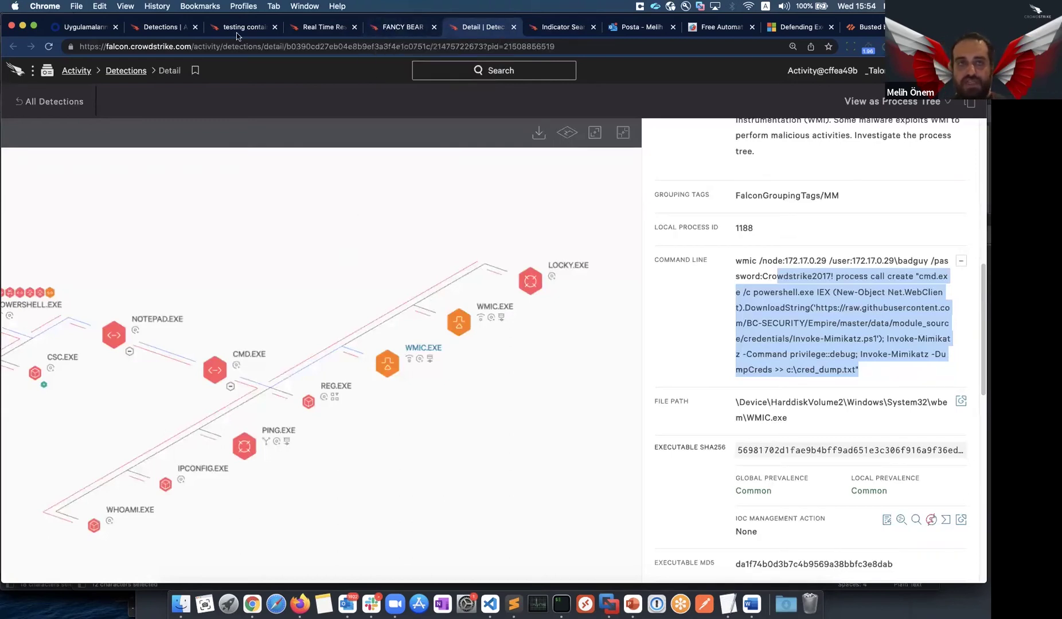
left_click(169, 30)
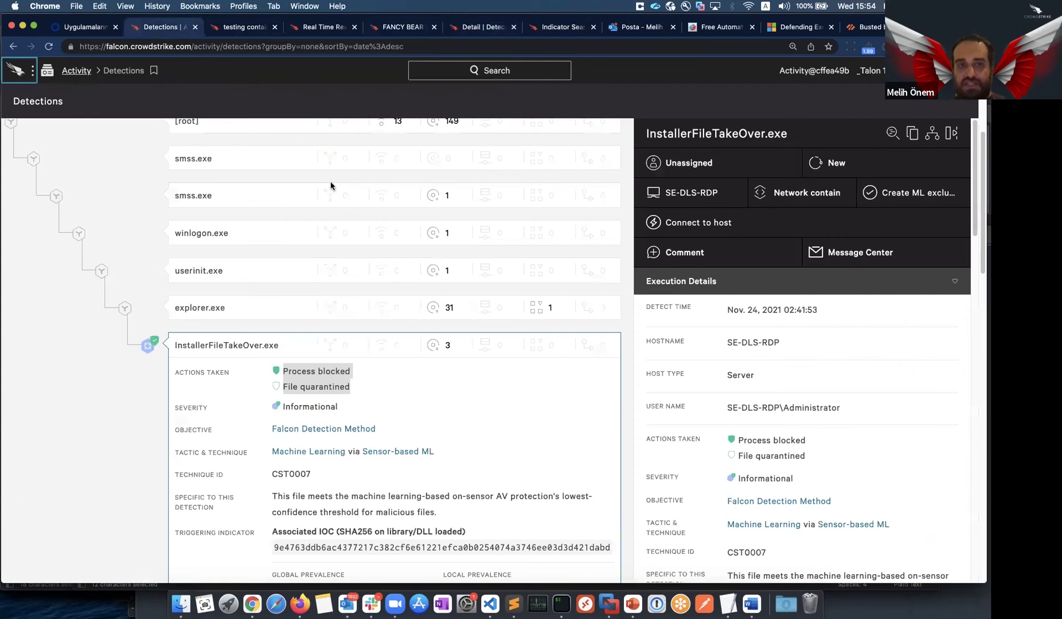
Filter the detections list by hostname SE-MM-WIN10D
scroll(329, 183, "up", 5)
left_click(180, 138)
type("host")
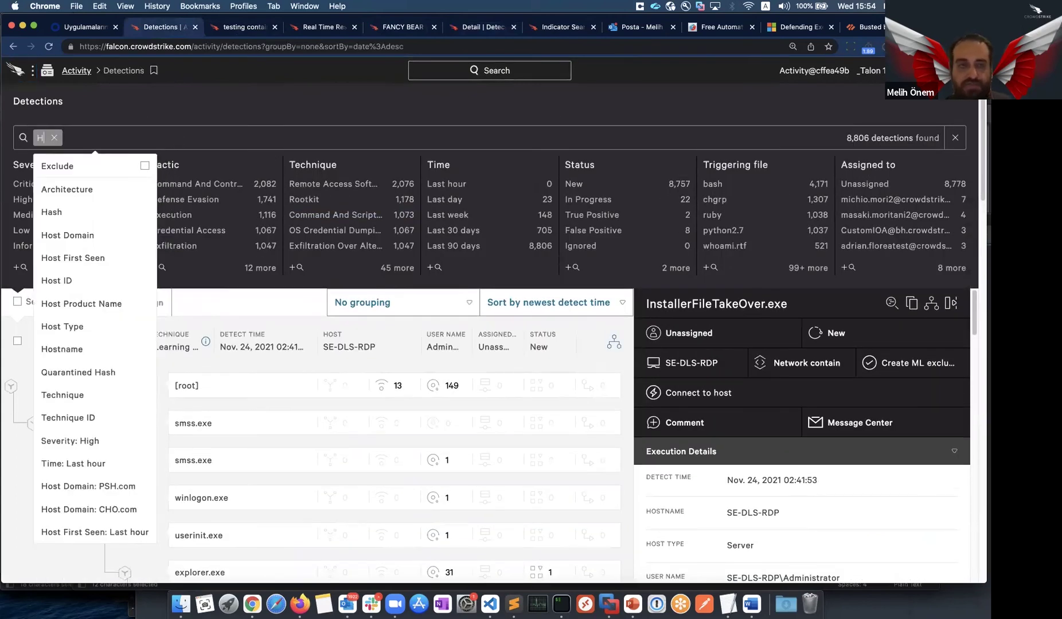
left_click(67, 304)
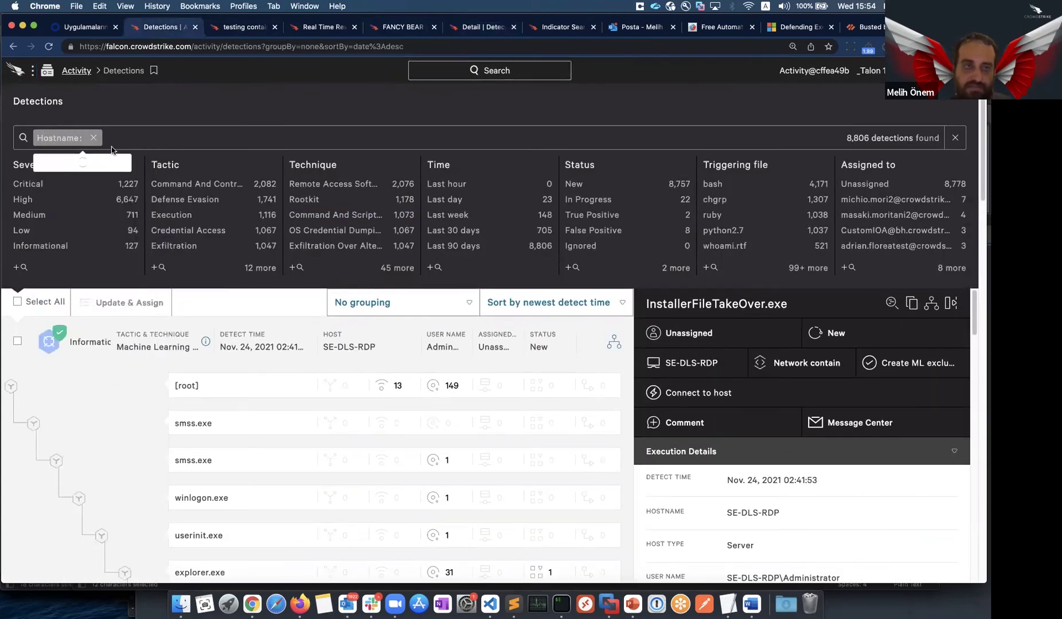
type("SE-MM-WIN10D")
key("Return")
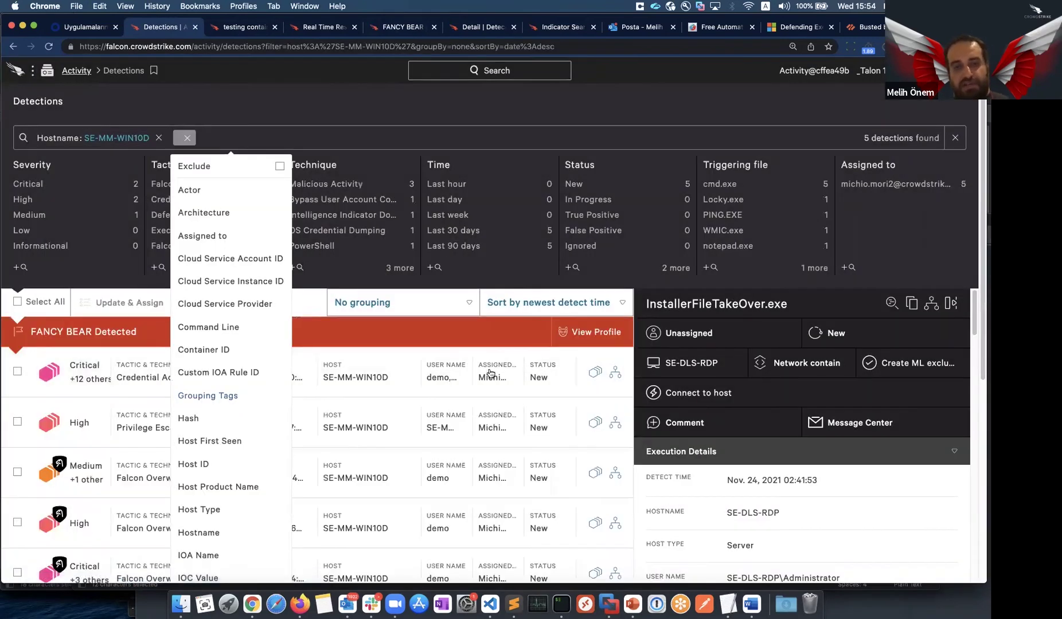
Open the incident behind the critical FANCY BEAR detection in a new tab and switch to it
right_click(594, 372)
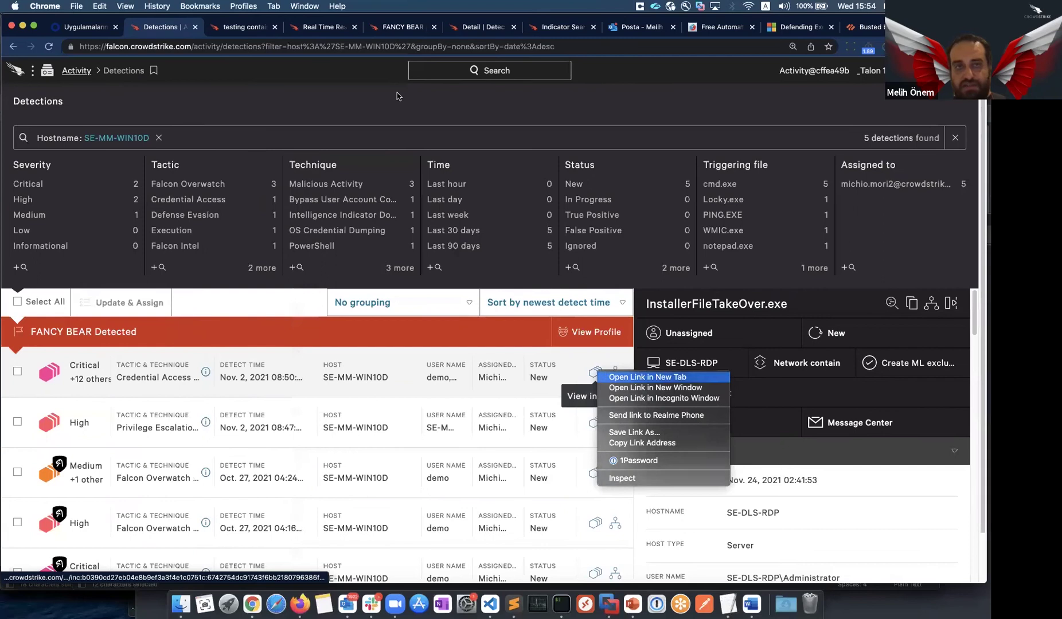
key("Escape")
key("ctrl+Tab")
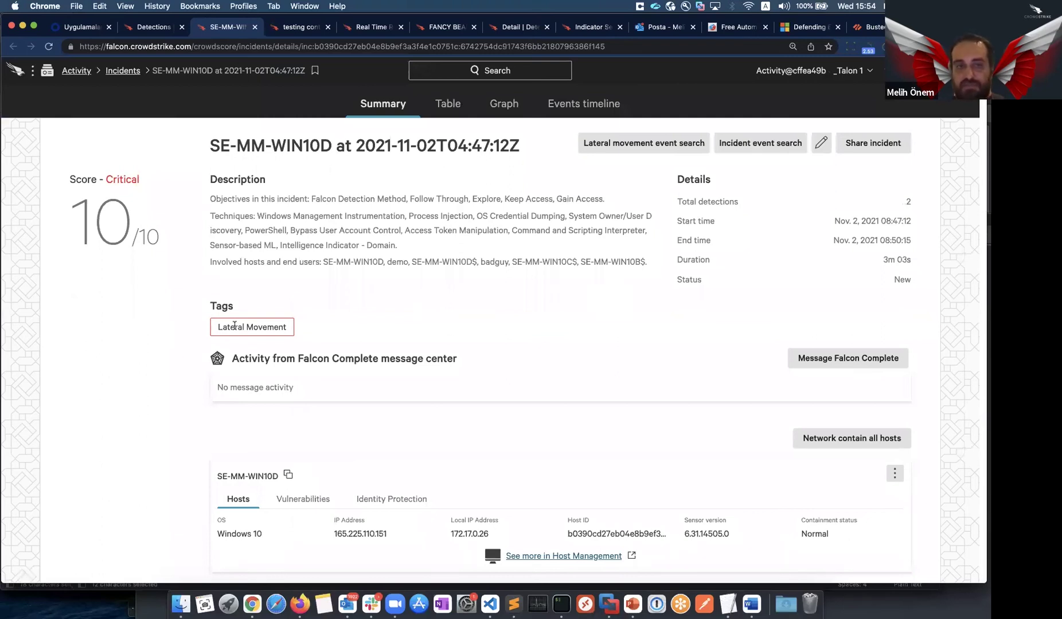
Highlight the Lateral Movement tag on the incident summary and review the affected hosts and network containment option
left_click_drag(224, 326, 393, 332)
left_click(401, 330)
scroll(401, 315, "down", 4)
scroll(401, 315, "up", 2)
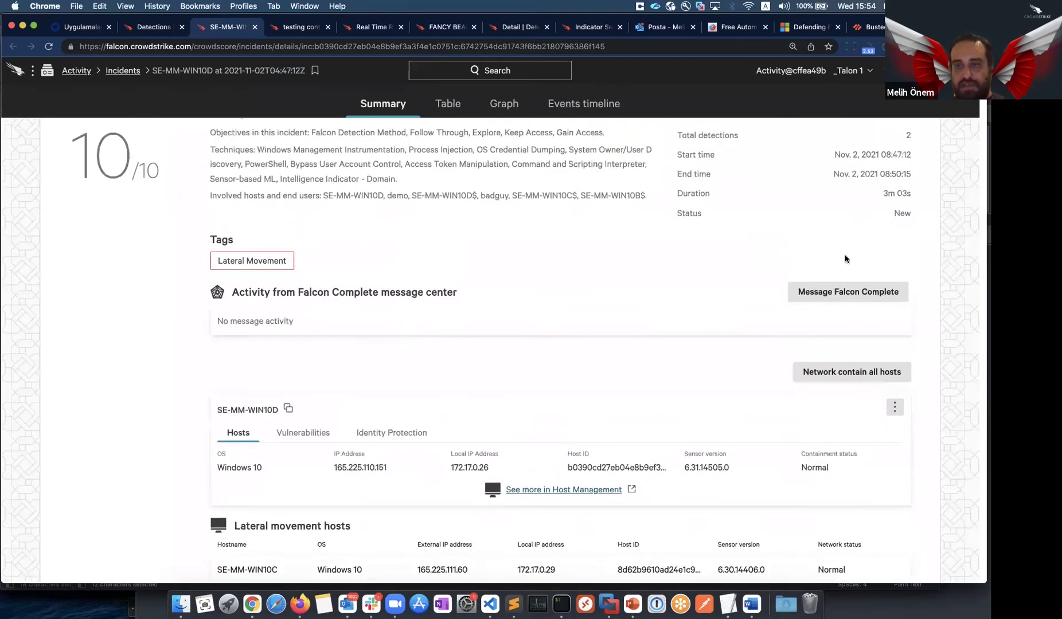
scroll(831, 293, "up", 1)
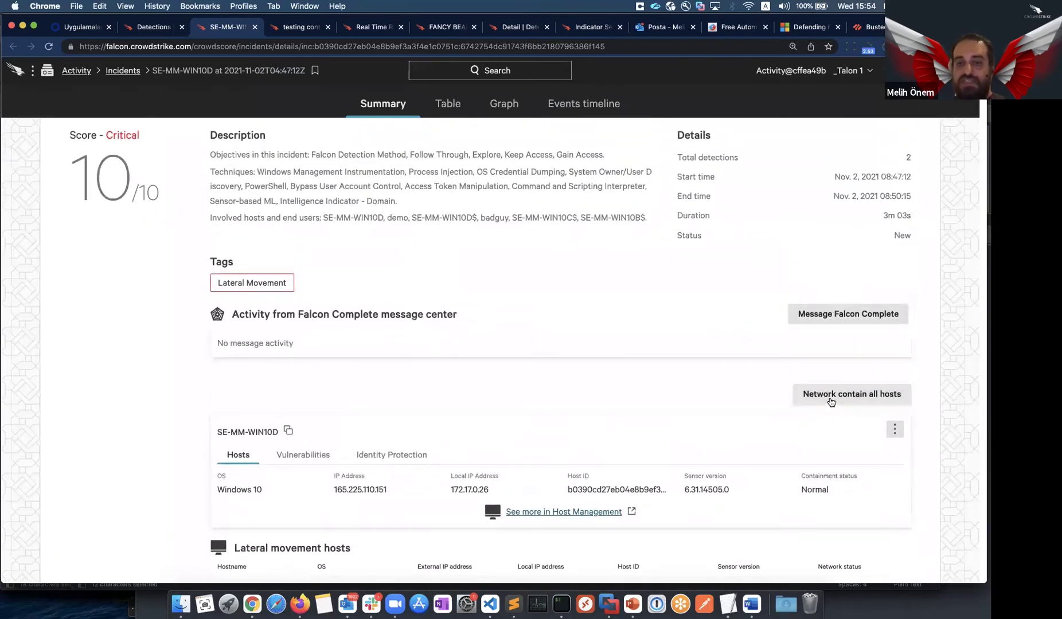
scroll(763, 384, "up", 2)
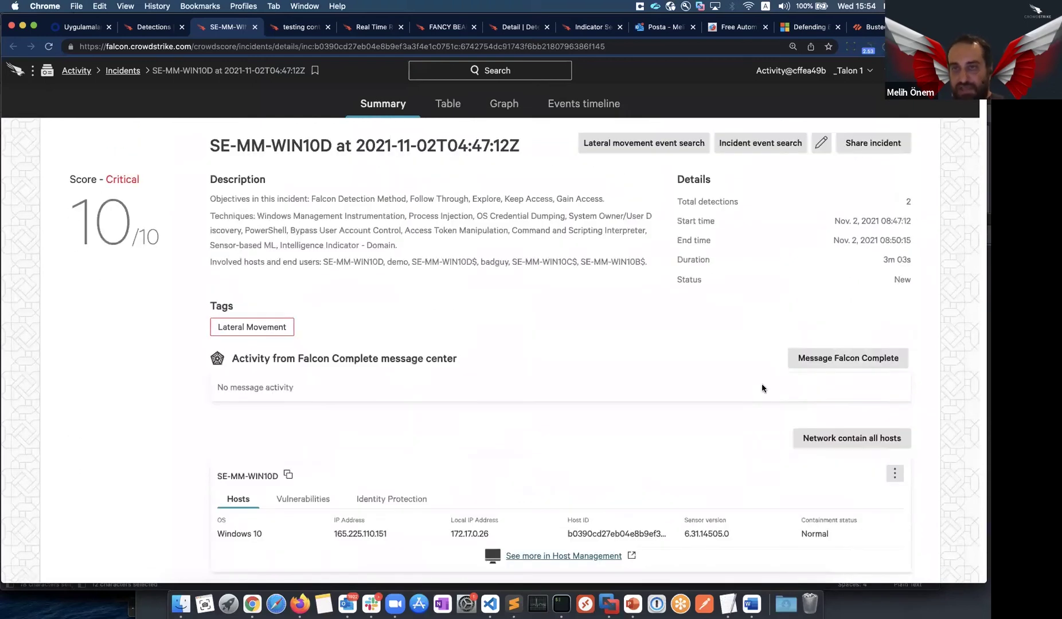
Expand the full list of involved users and review the incident timeline summary, highlighting the Locky.exe detection's timestamp
scroll(705, 378, "down", 13)
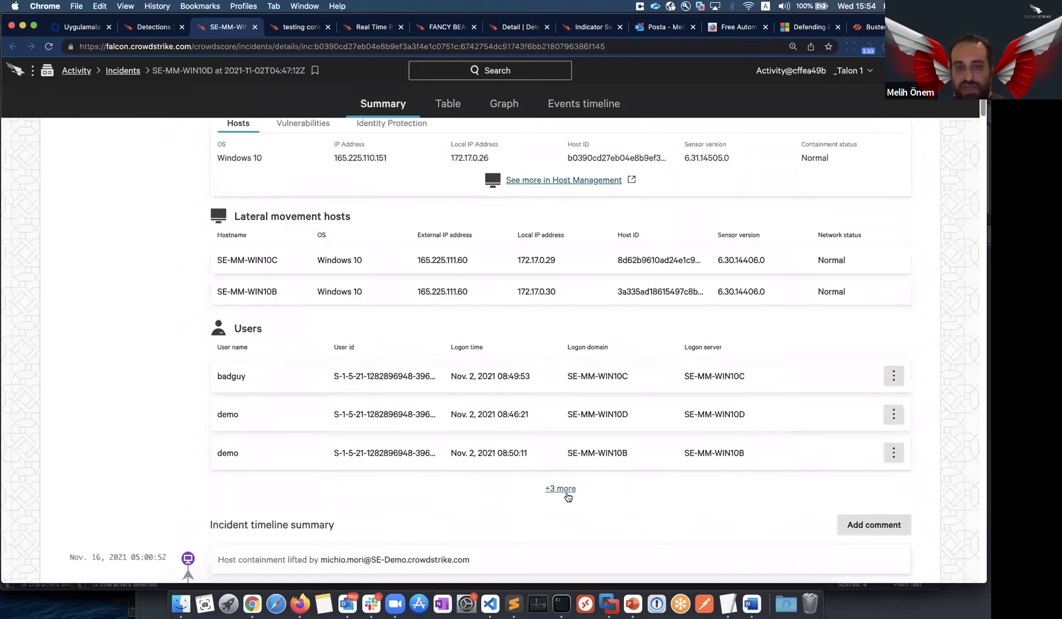
left_click(560, 488)
scroll(446, 424, "down", 1)
scroll(446, 424, "down", 10)
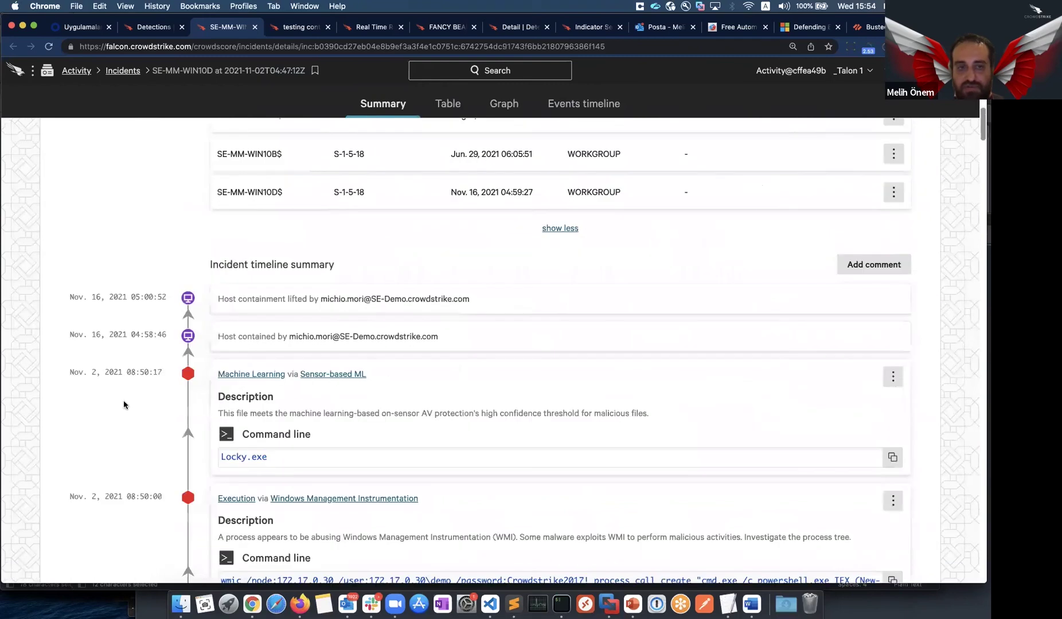
left_click_drag(55, 375, 166, 373)
scroll(257, 406, "down", 5)
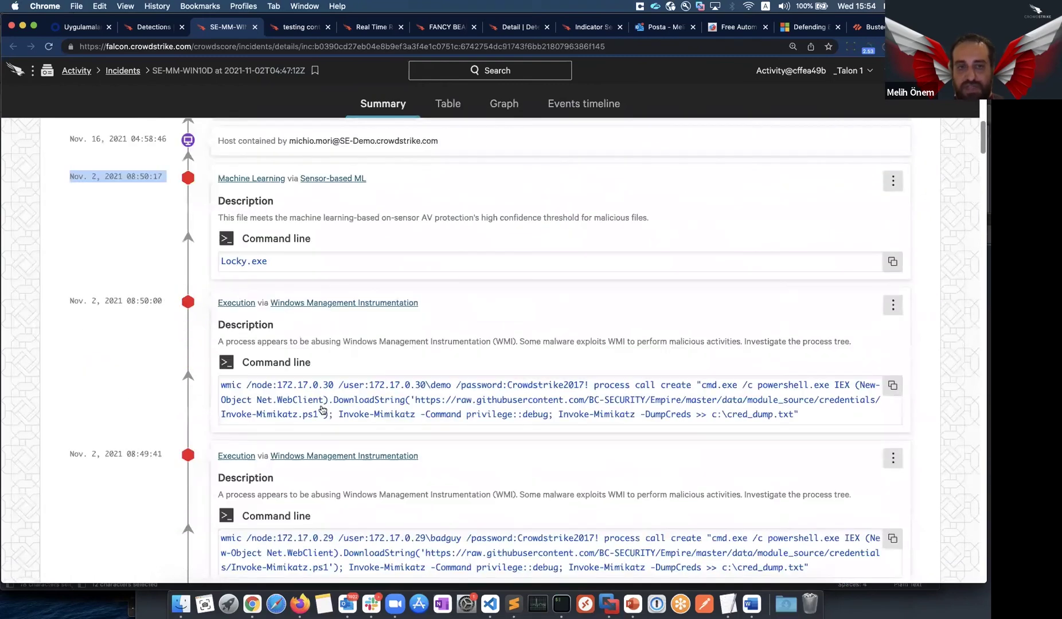
Open the incident graph, show the details of the flagged cmd.exe under SE-MM-WIN10D and highlight its command line
left_click(504, 103)
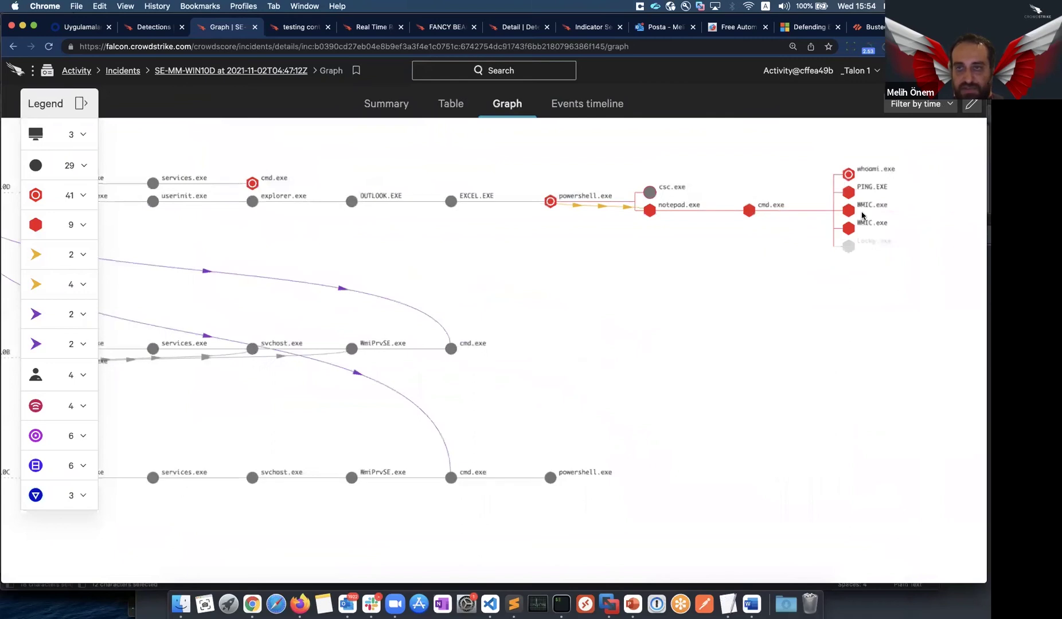
left_click(429, 179)
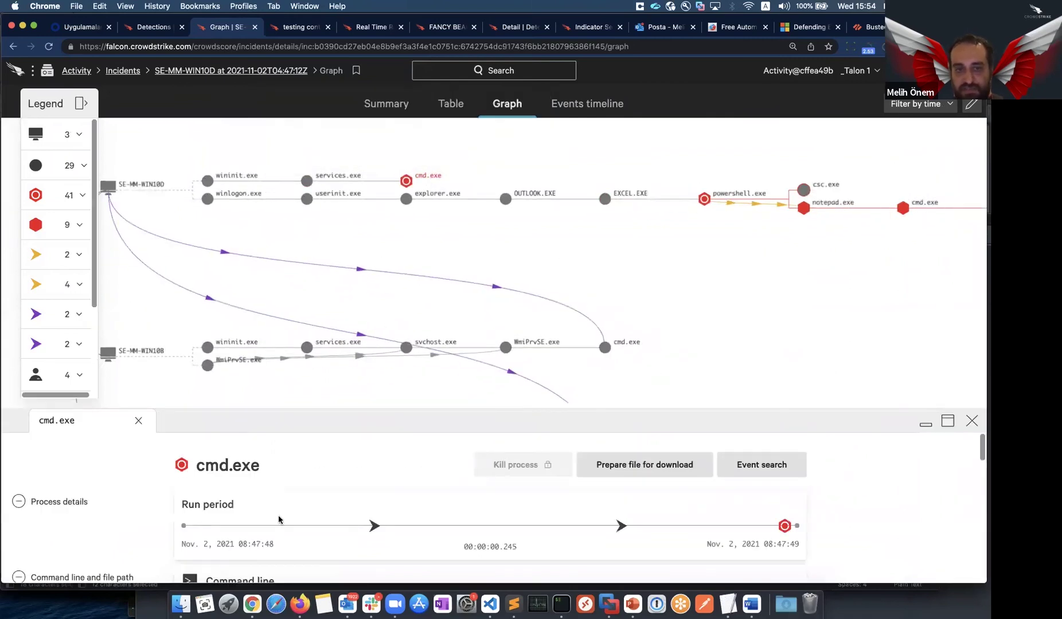
scroll(275, 522, "down", 5)
scroll(294, 520, "up", 4)
left_click_drag(395, 473, 192, 466)
scroll(765, 275, "down", 3)
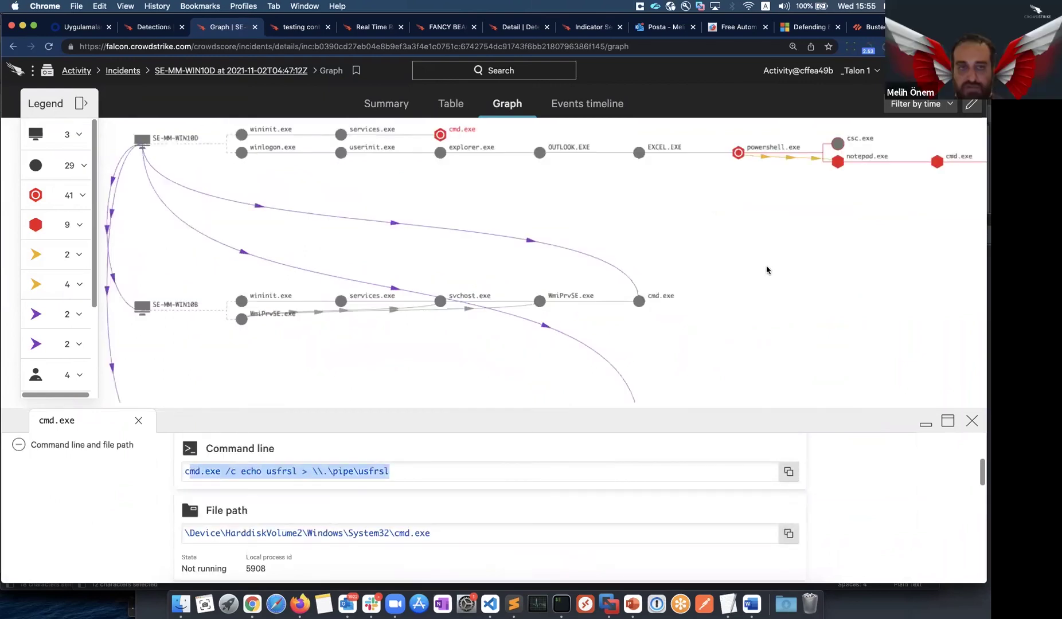
Highlight the Mimikatz command line of powershell.exe on SE-MM-WIN10C, then minimize the process details to view the lateral movement graph
scroll(777, 250, "down", 1)
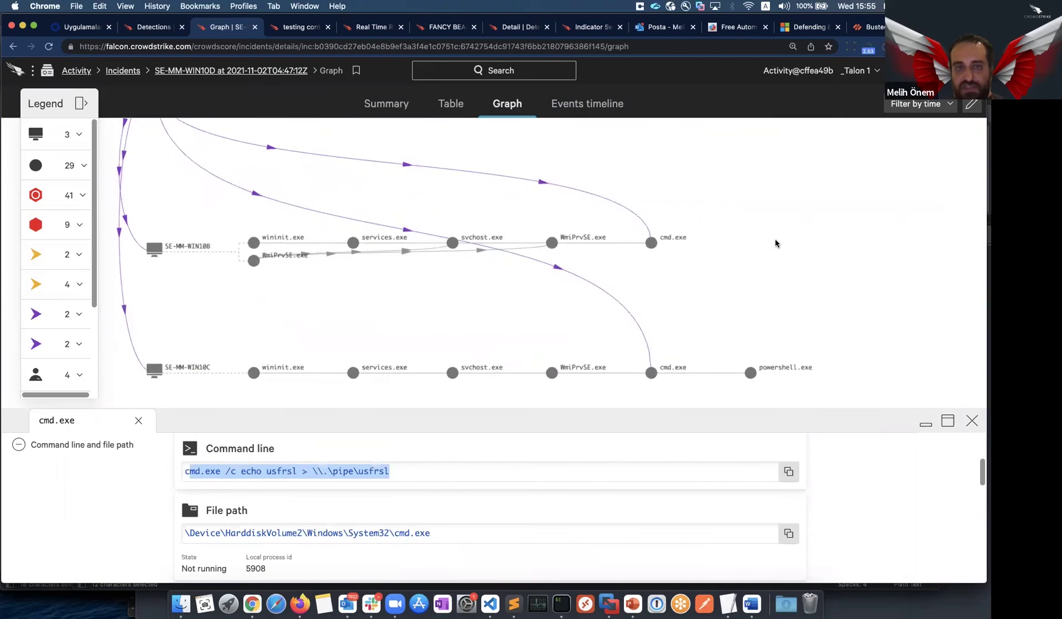
left_click(781, 371)
left_click_drag(256, 512, 216, 481)
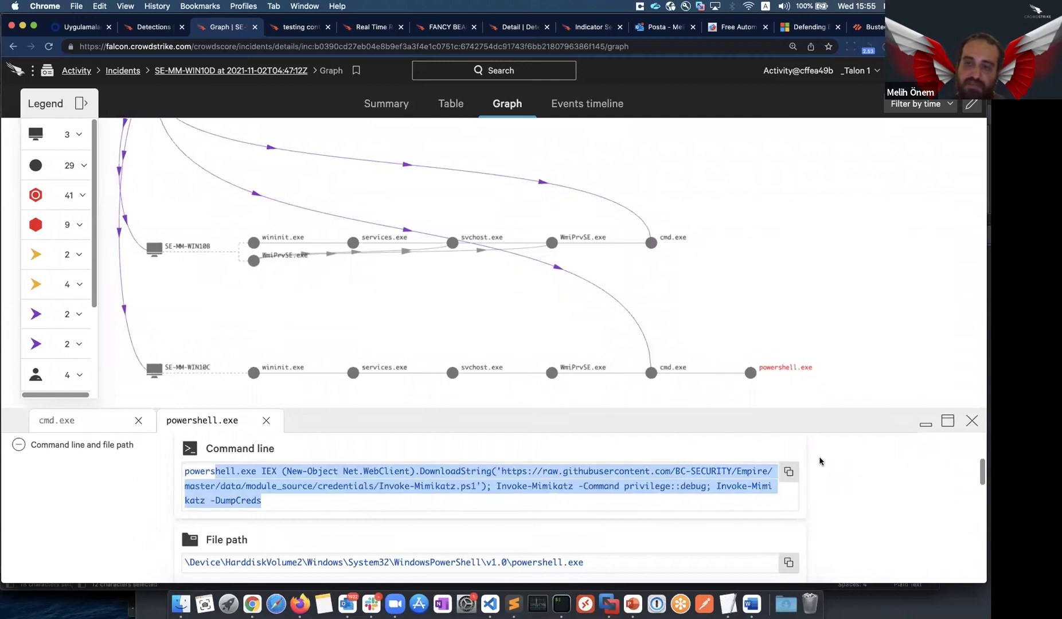
left_click(926, 423)
scroll(773, 299, "up", 3)
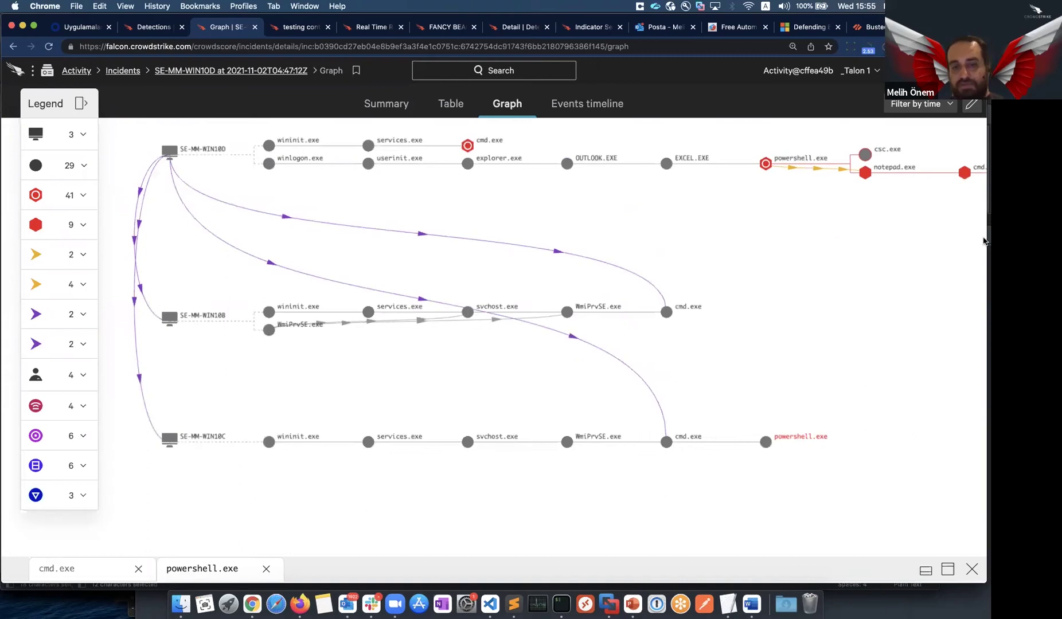
scroll(847, 304, "up", 2)
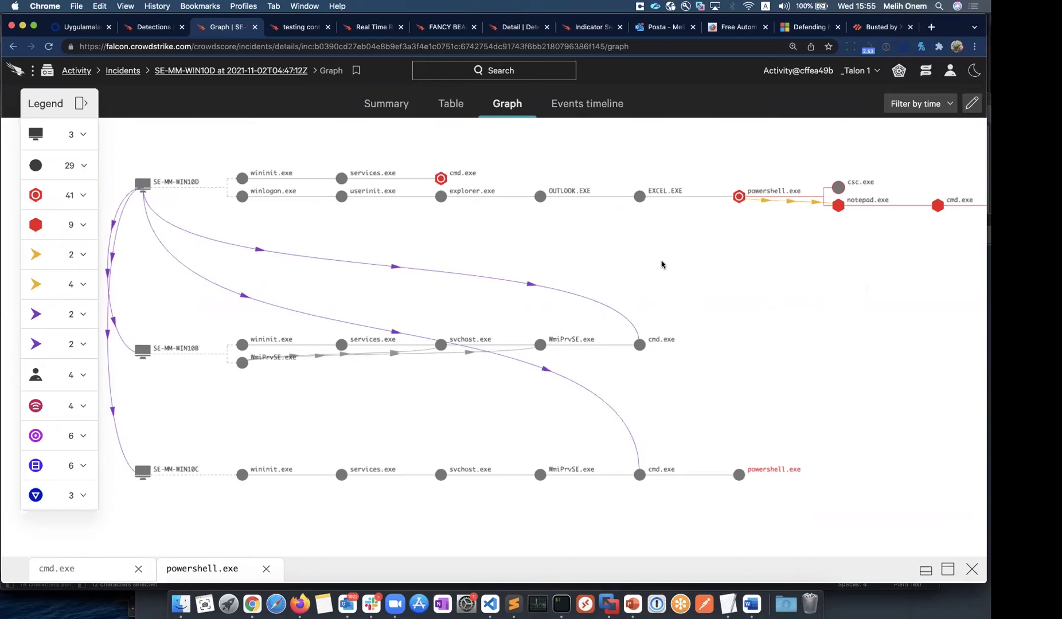
Open the incident's events timeline and examine the events backwards from the WMIC executions to the initial PowerShell detections
left_click(594, 112)
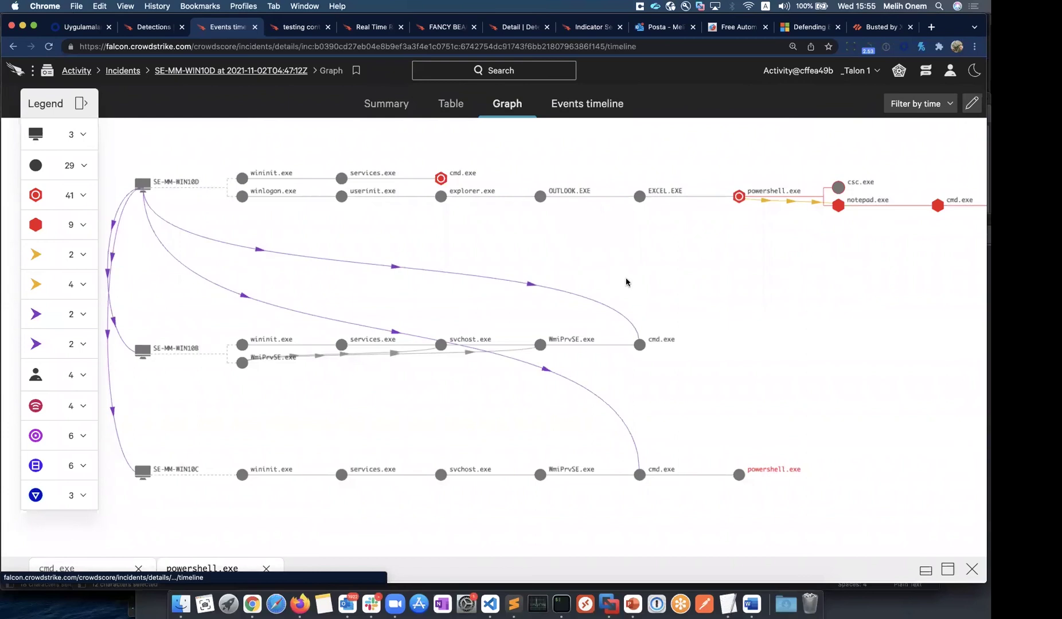
scroll(539, 253, "down", 10)
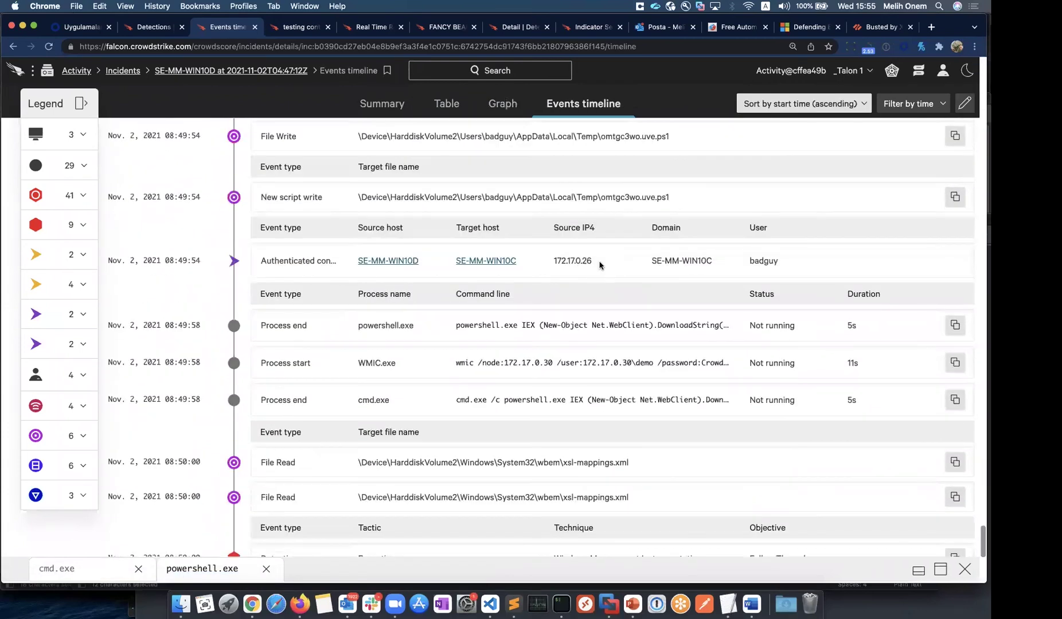
scroll(599, 265, "up", 10)
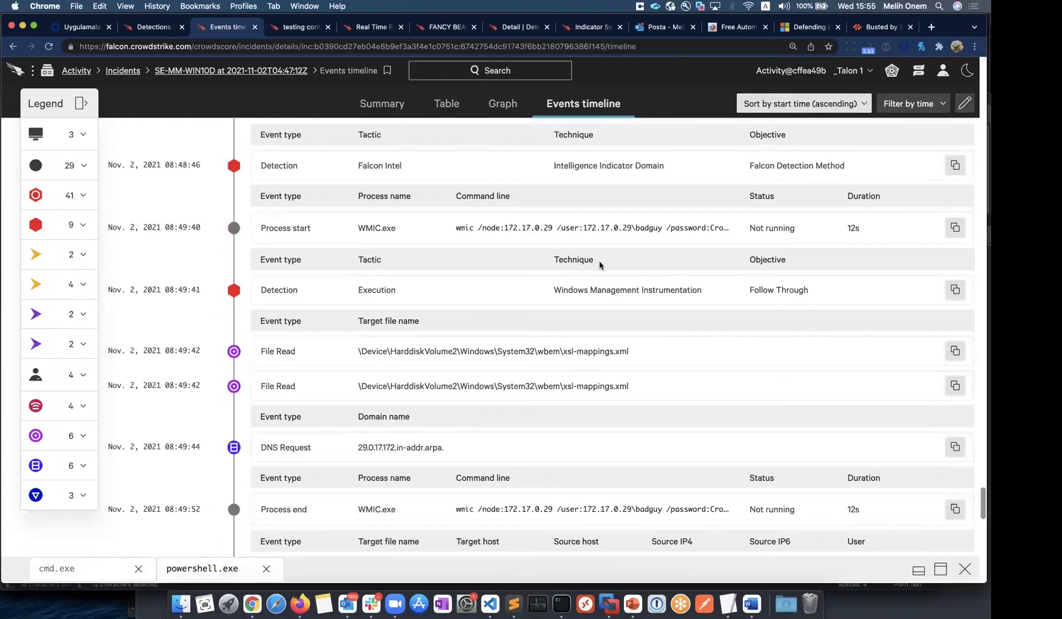
scroll(600, 265, "up", 10)
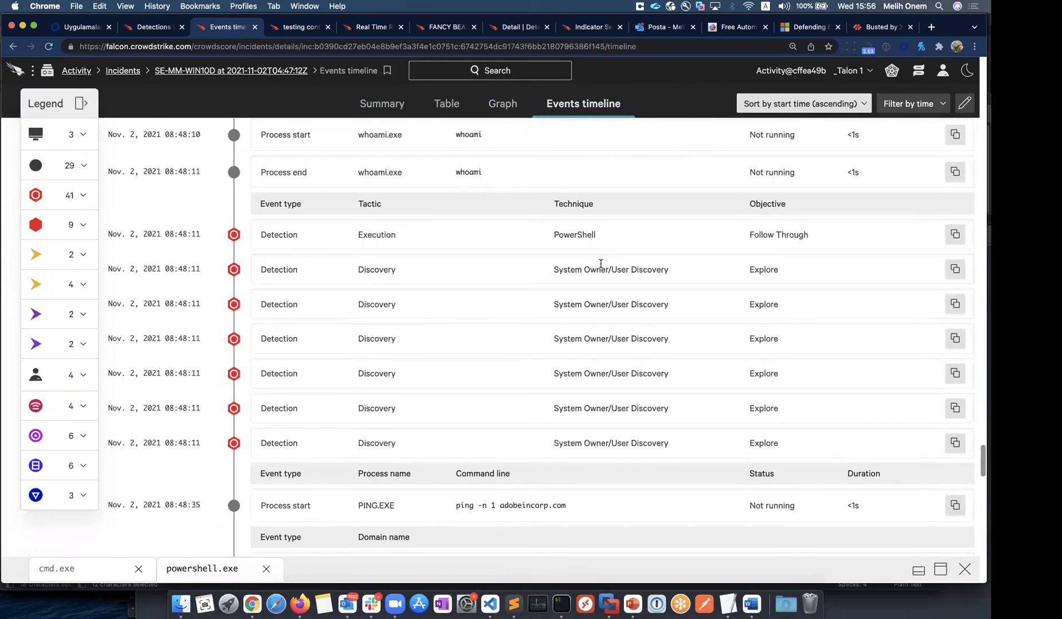
scroll(427, 365, "up", 5)
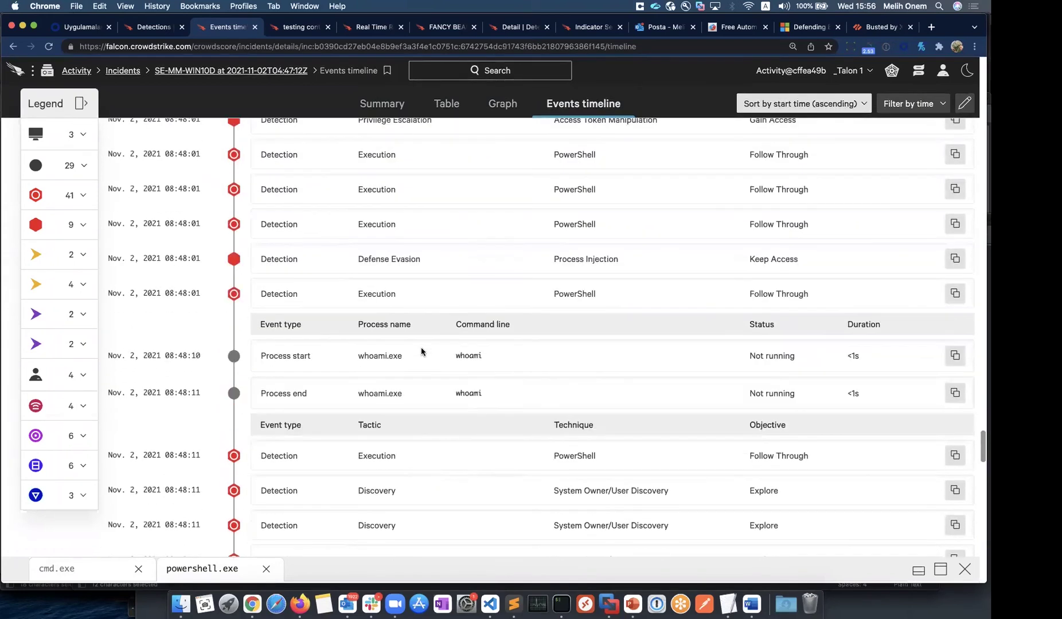
scroll(420, 344, "up", 10)
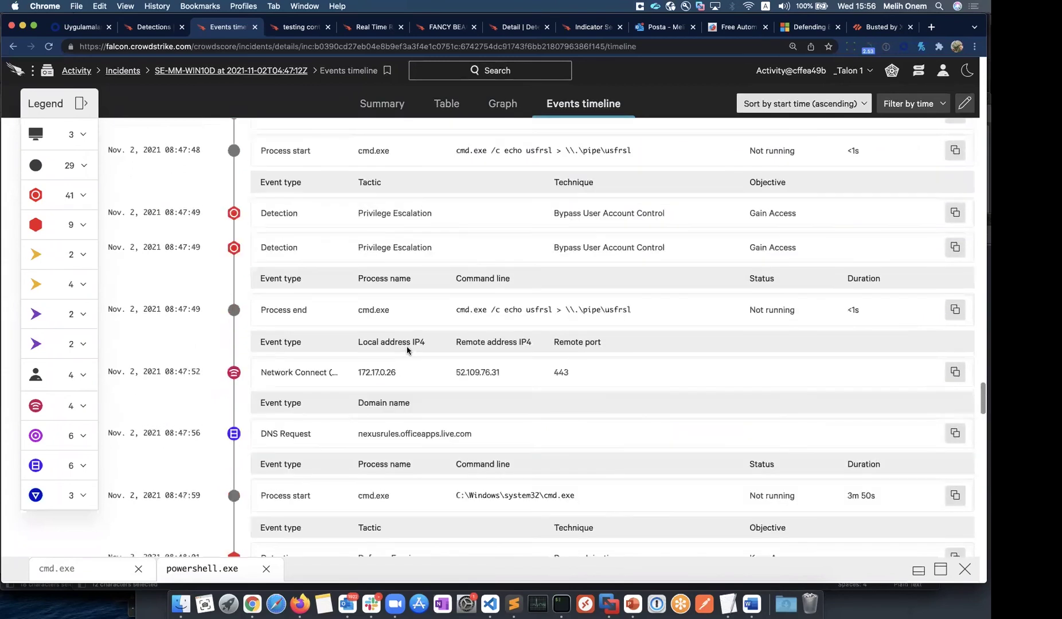
scroll(424, 320, "up", 4)
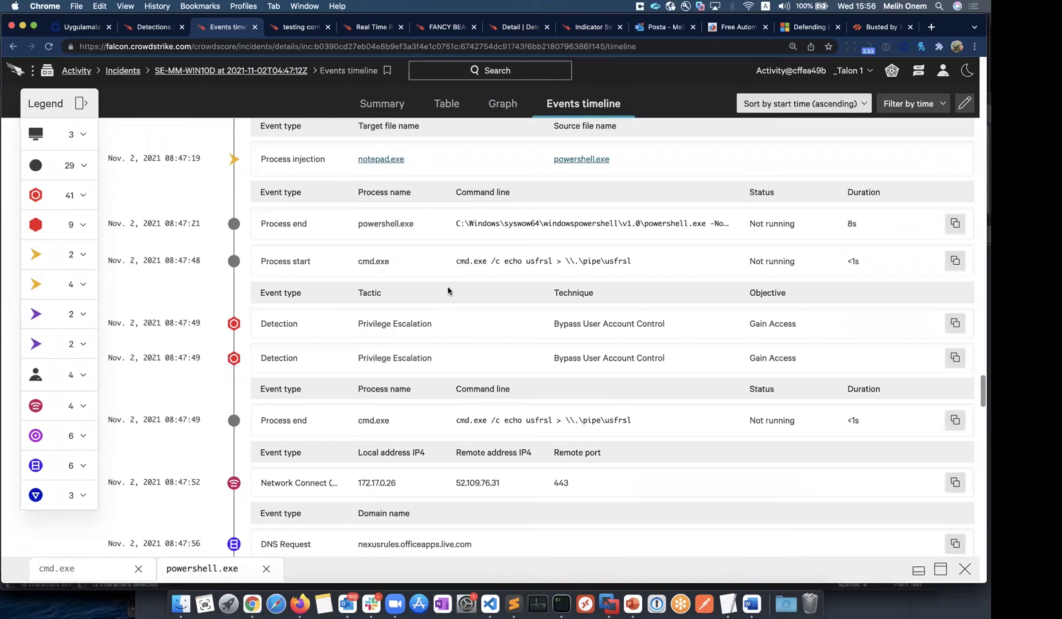
scroll(448, 290, "up", 3)
scroll(469, 298, "up", 7)
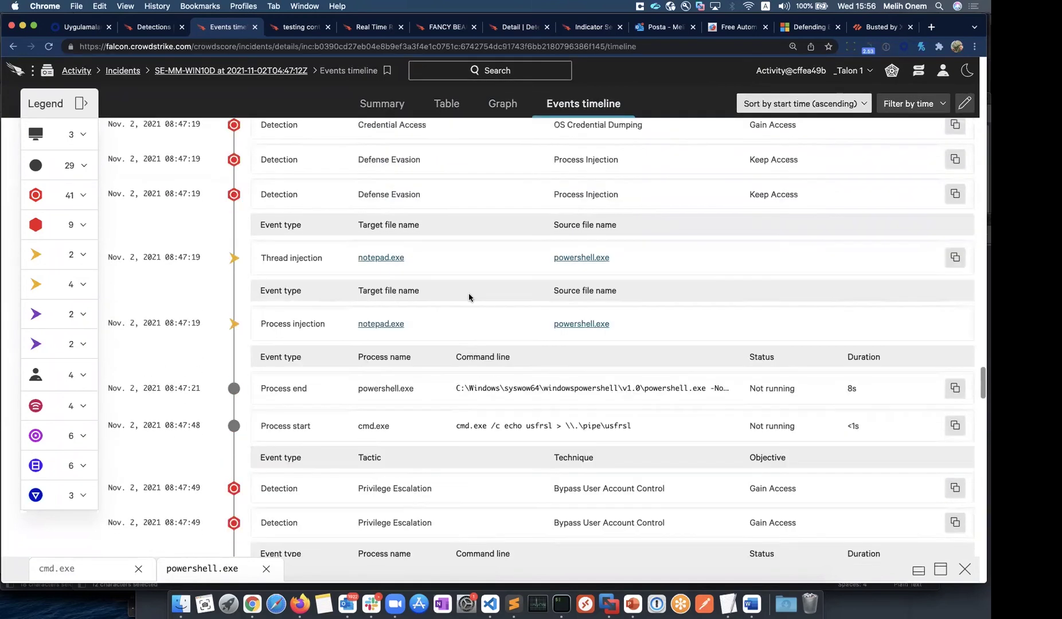
scroll(469, 297, "up", 1)
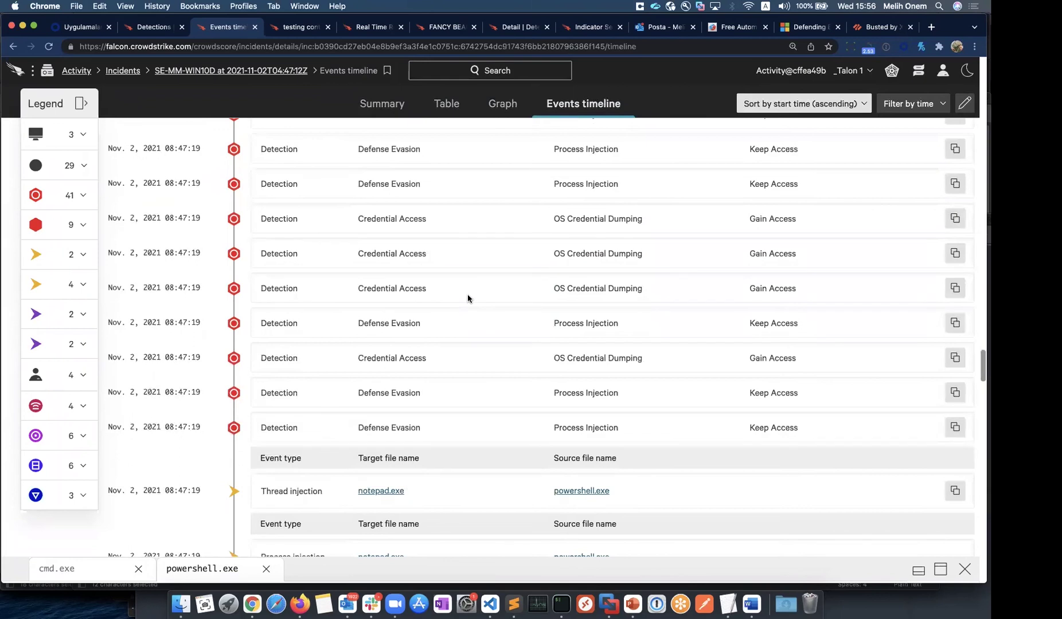
scroll(466, 297, "up", 6)
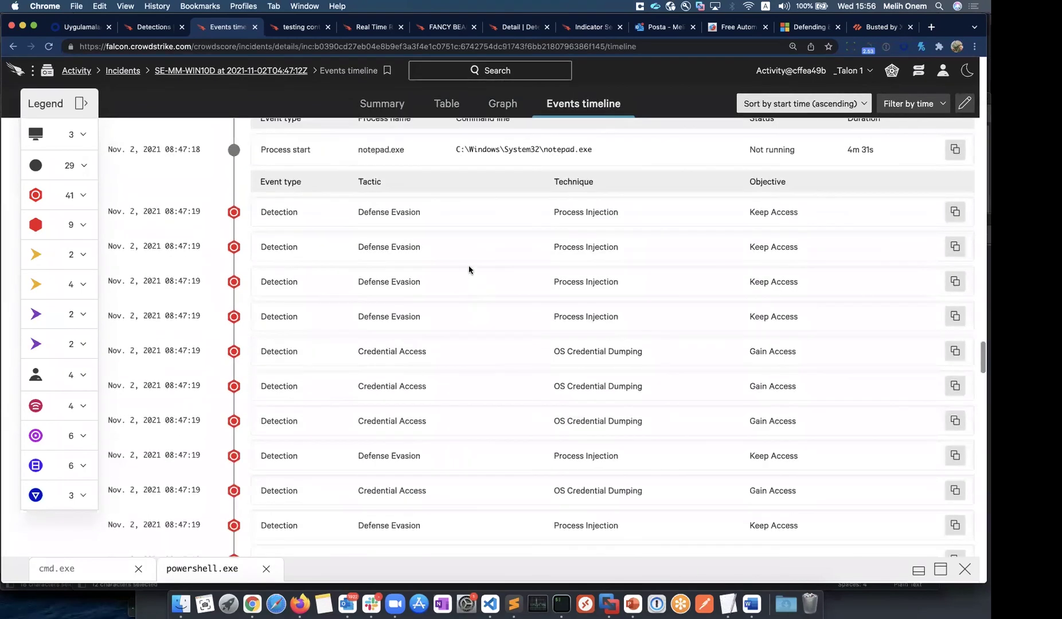
scroll(469, 268, "up", 4)
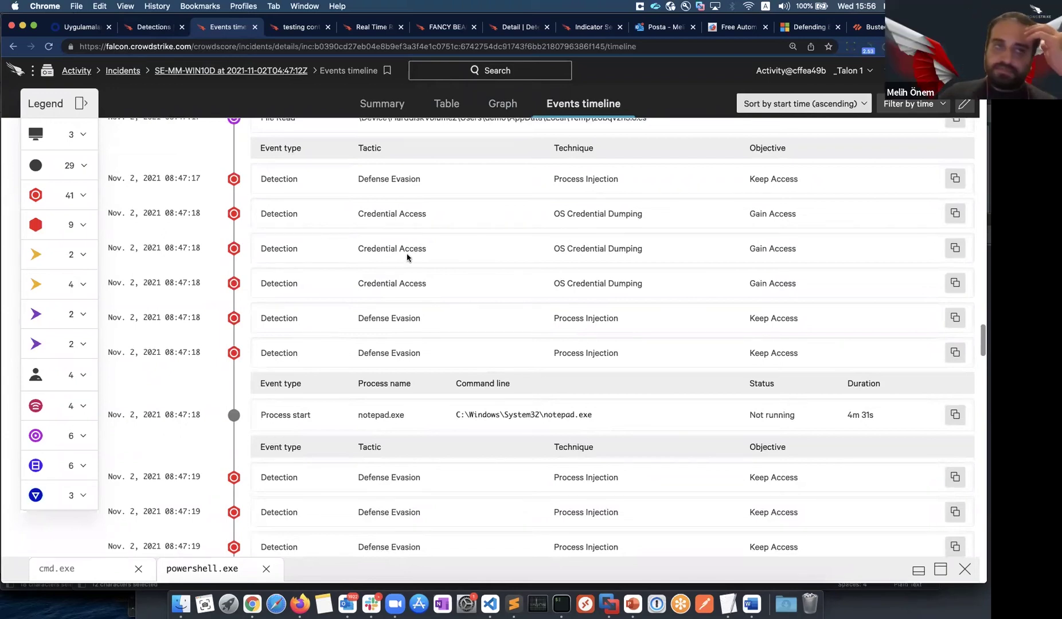
scroll(381, 242, "up", 10)
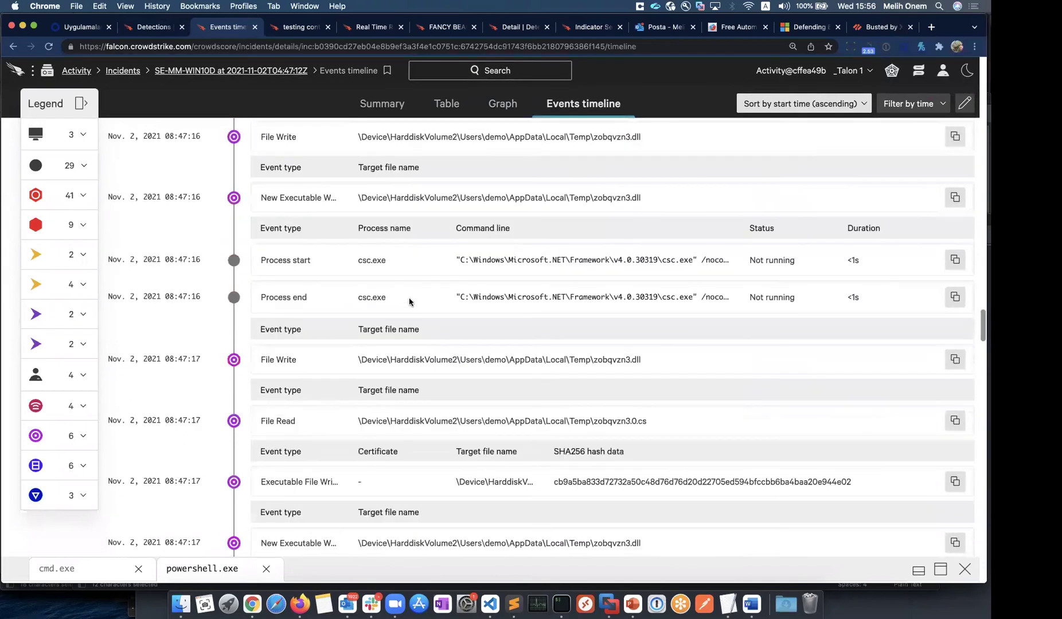
scroll(410, 298, "up", 1)
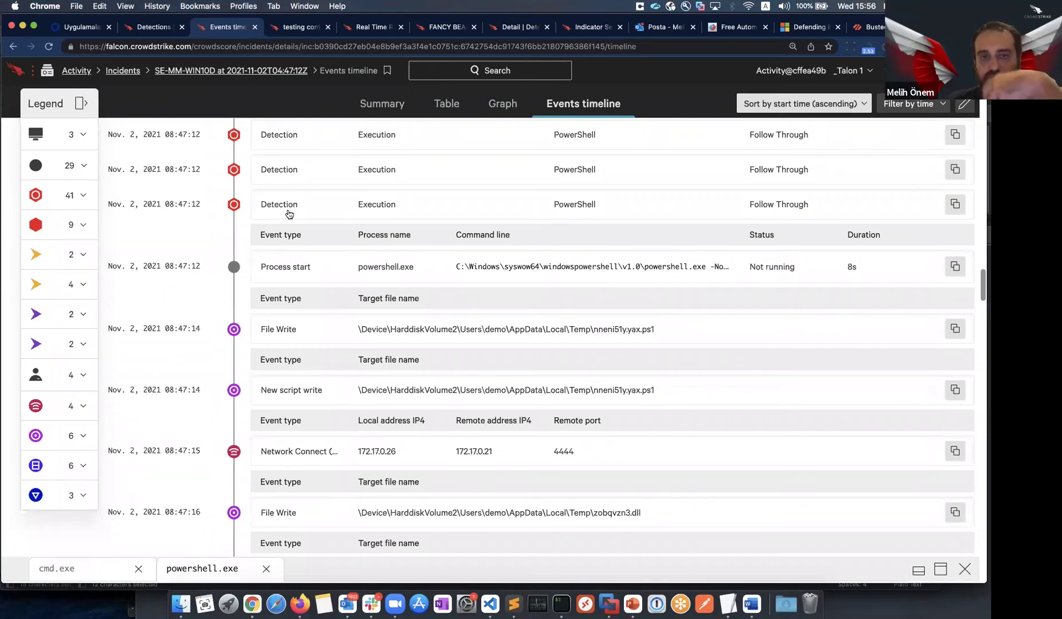
Open Hash Search and search for the file name powershell.exe across all companies over the last 7 days
key("super+k")
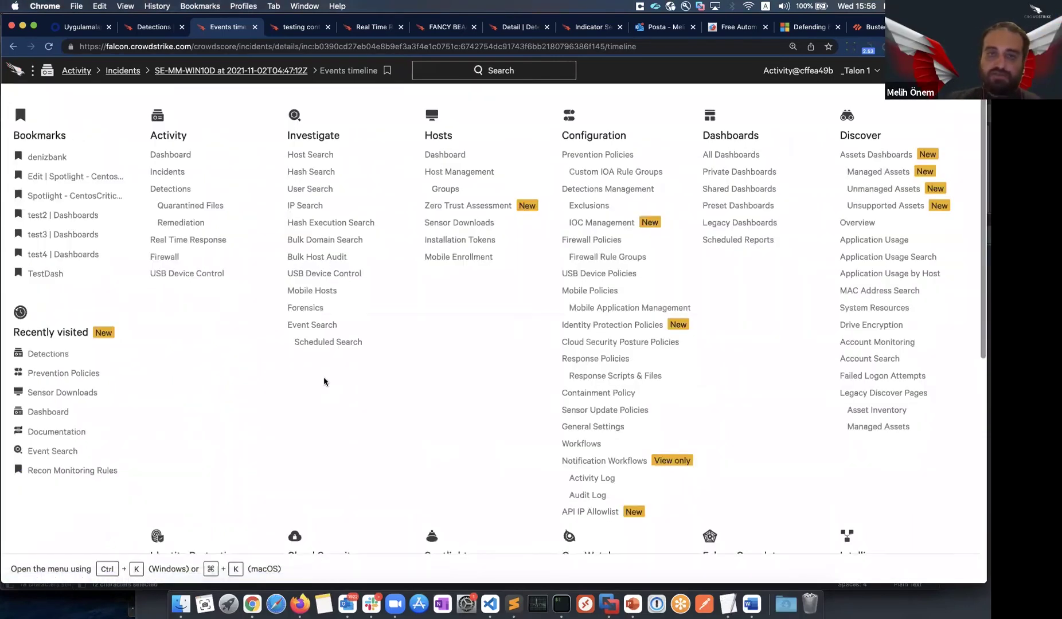
left_click(322, 173)
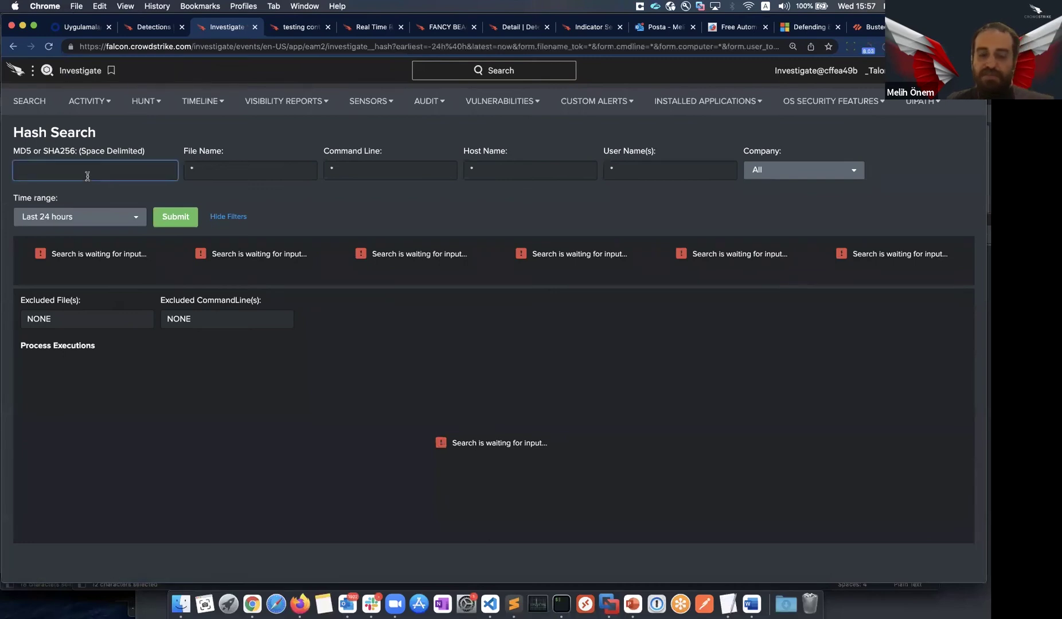
key("Tab")
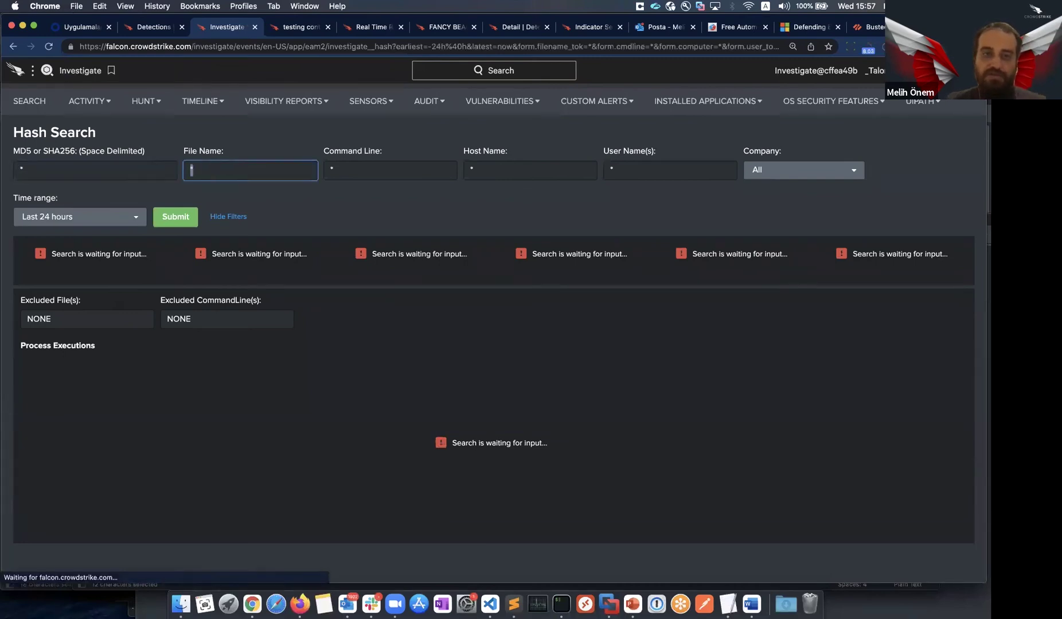
type("powershe")
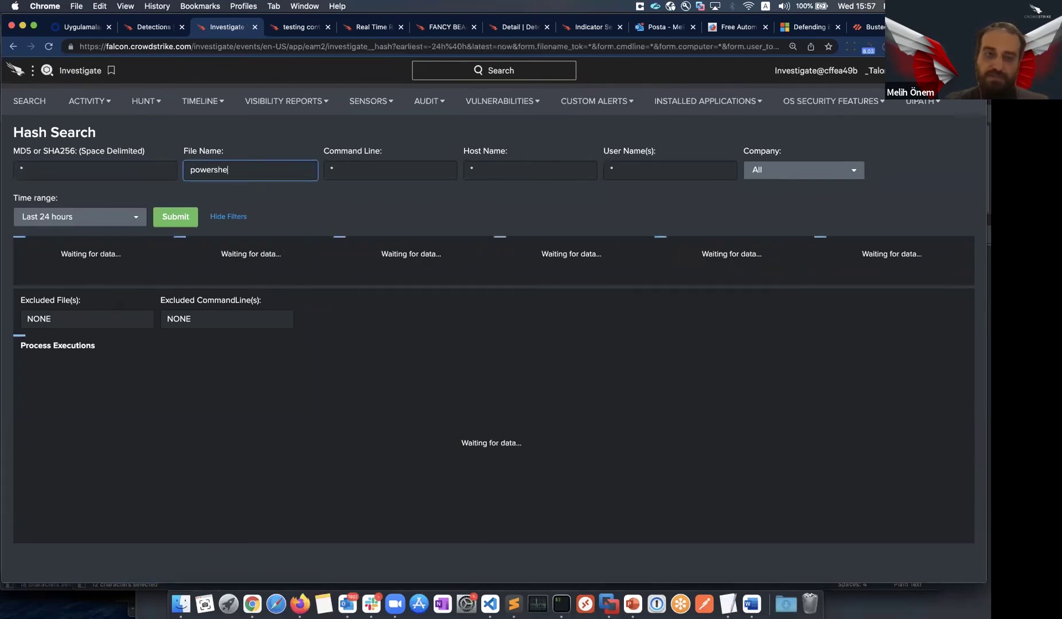
left_click(763, 169)
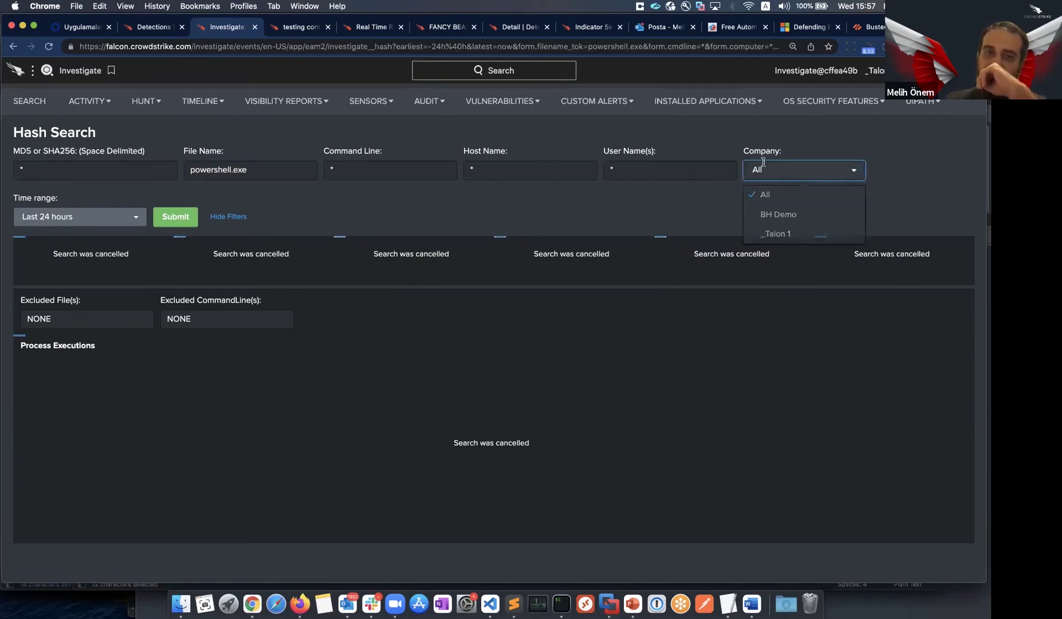
left_click(765, 194)
left_click(80, 217)
left_click(39, 343)
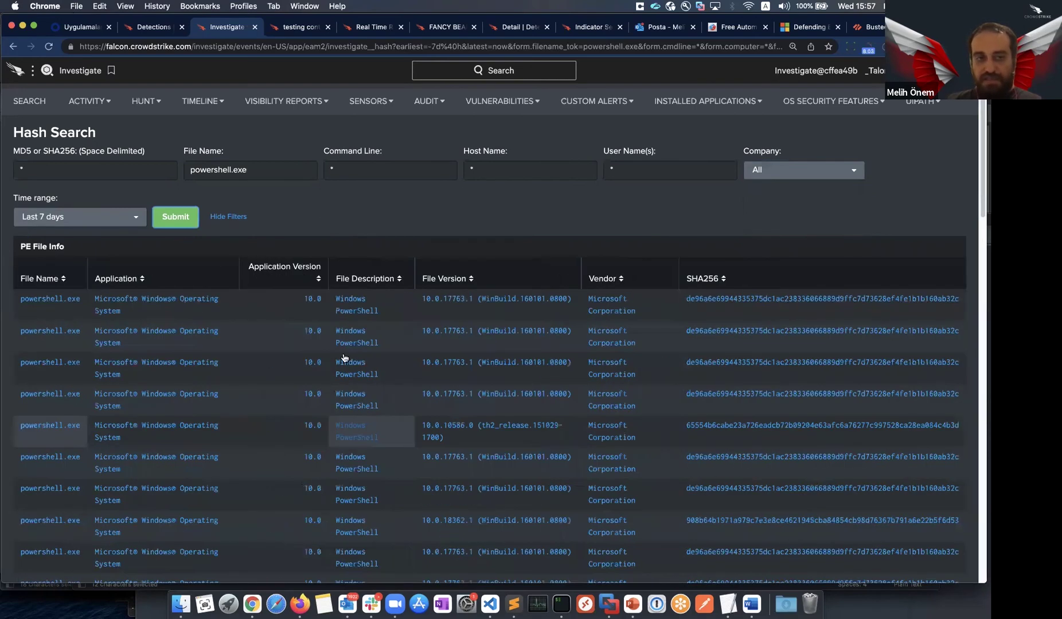
Review the powershell.exe hash results down to the detection history, open the unique domains looked up, and return to the results
scroll(330, 321, "down", 10)
scroll(342, 317, "up", 5)
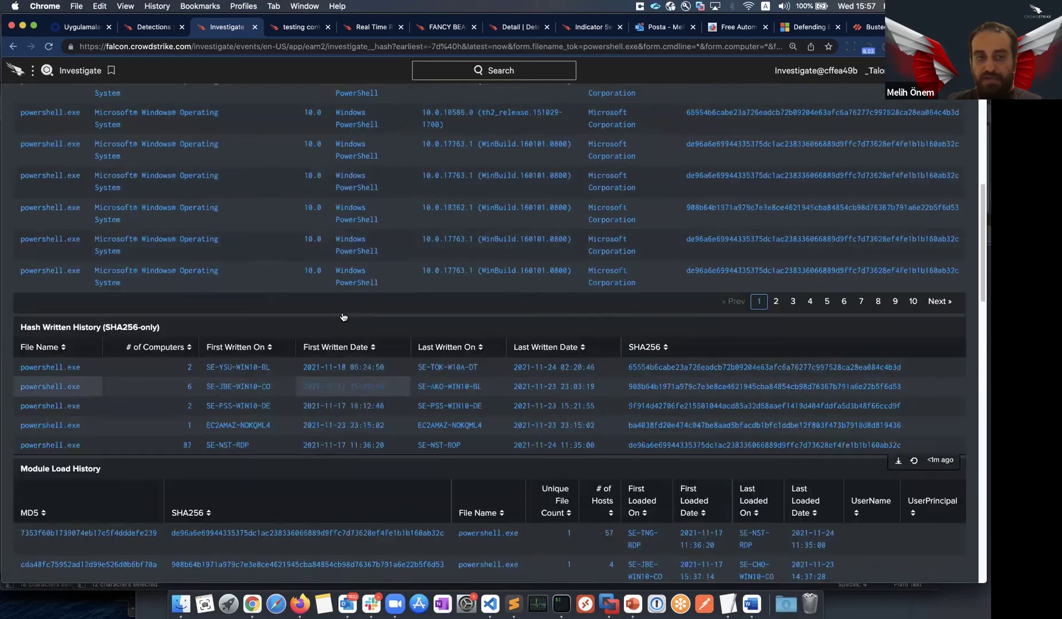
scroll(342, 317, "down", 15)
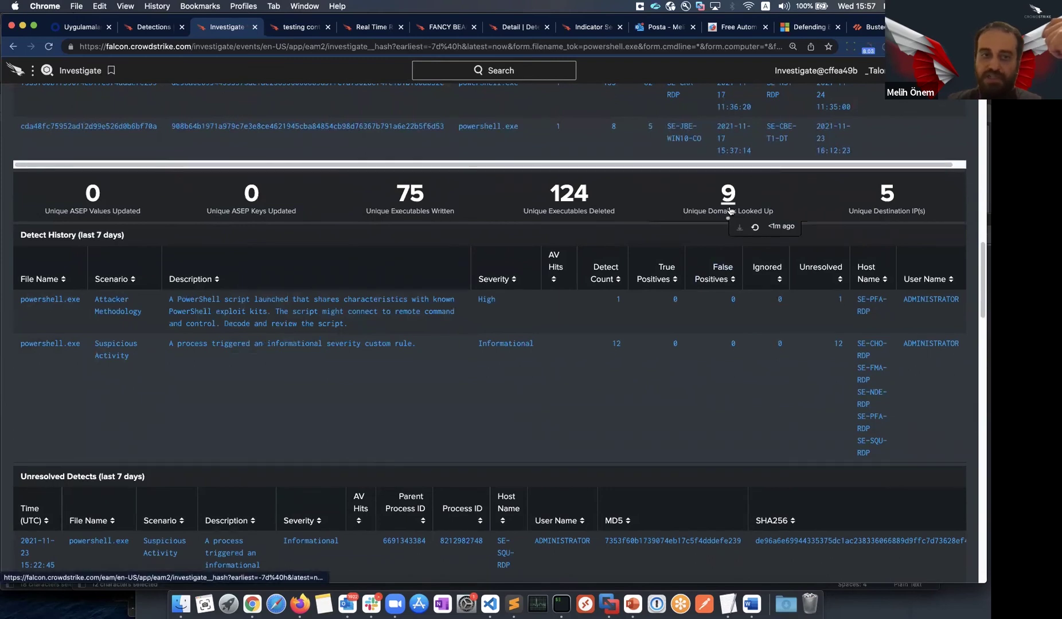
scroll(621, 230, "up", 15)
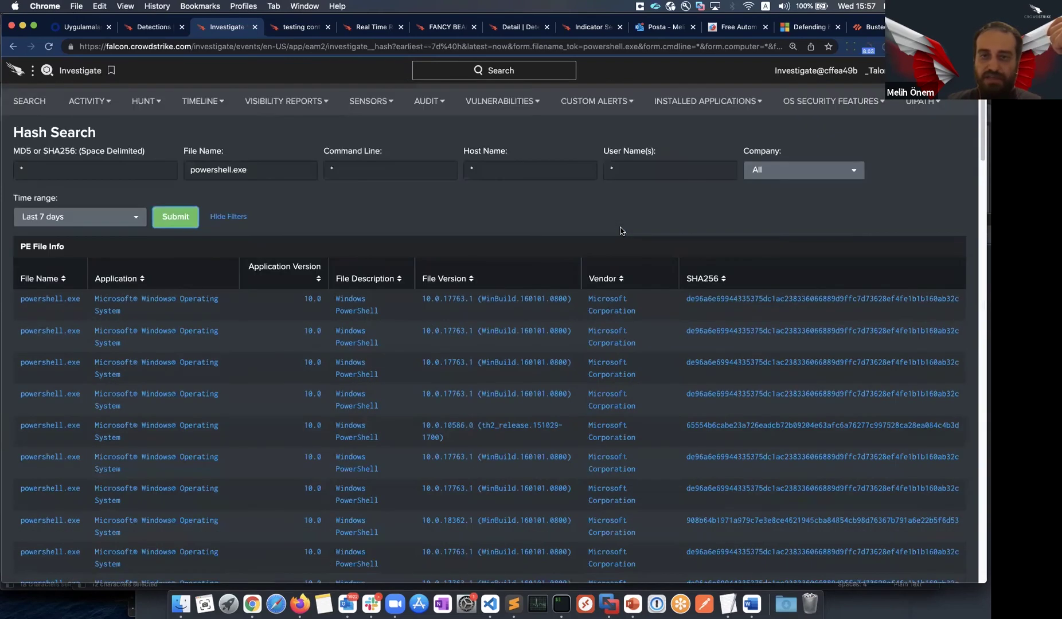
scroll(621, 230, "down", 15)
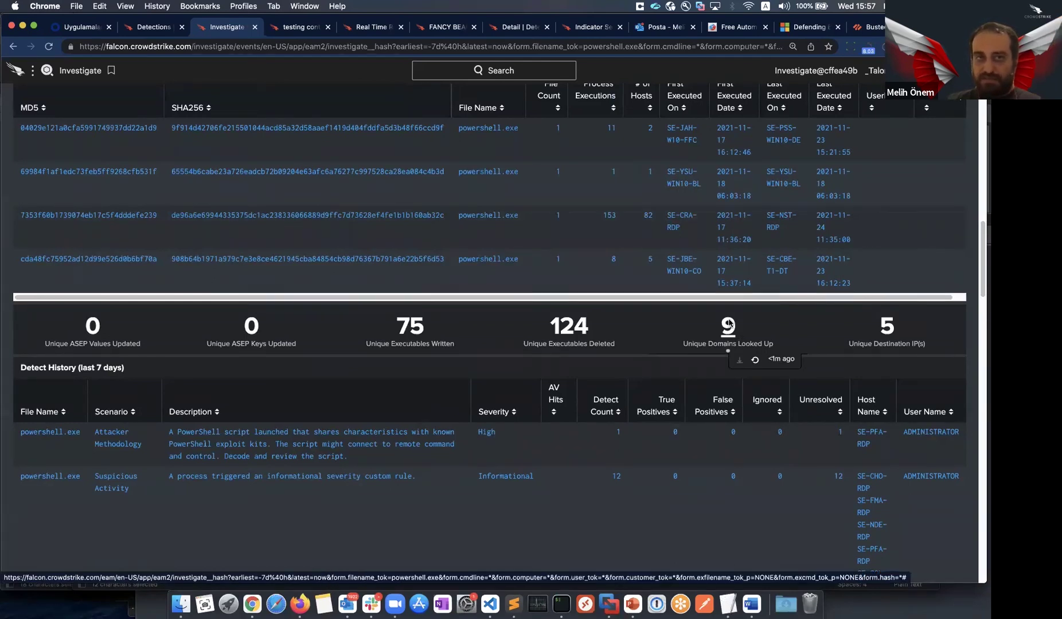
left_click(729, 324)
left_click(215, 27)
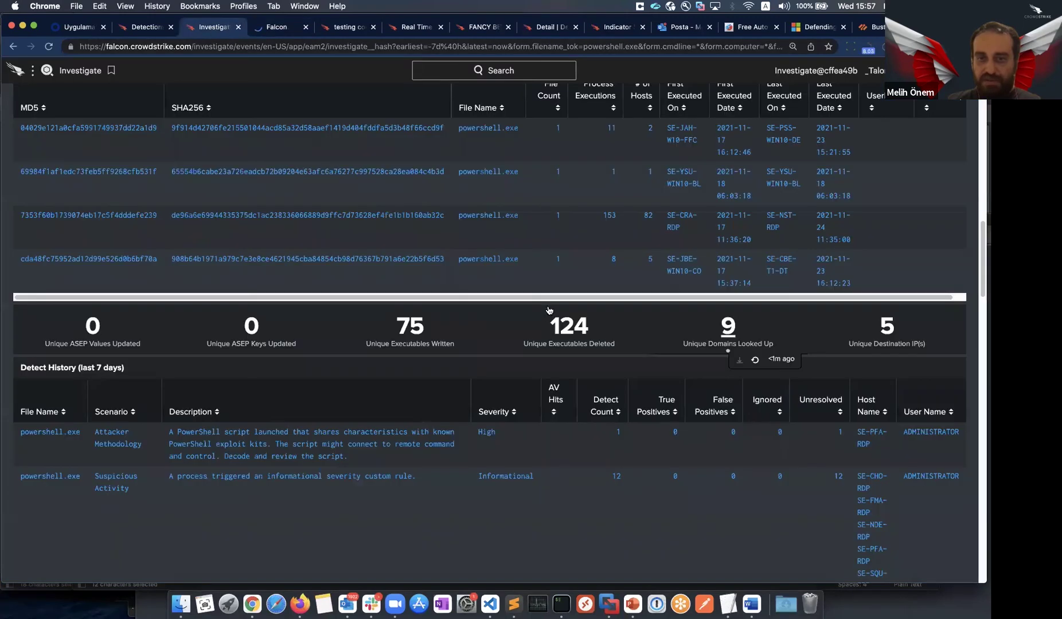
Go to page 2 of the process executions and open the SE-DGU-RDP Get-CimInstance process with PID 4948 in Process Explorer
scroll(549, 310, "down", 15)
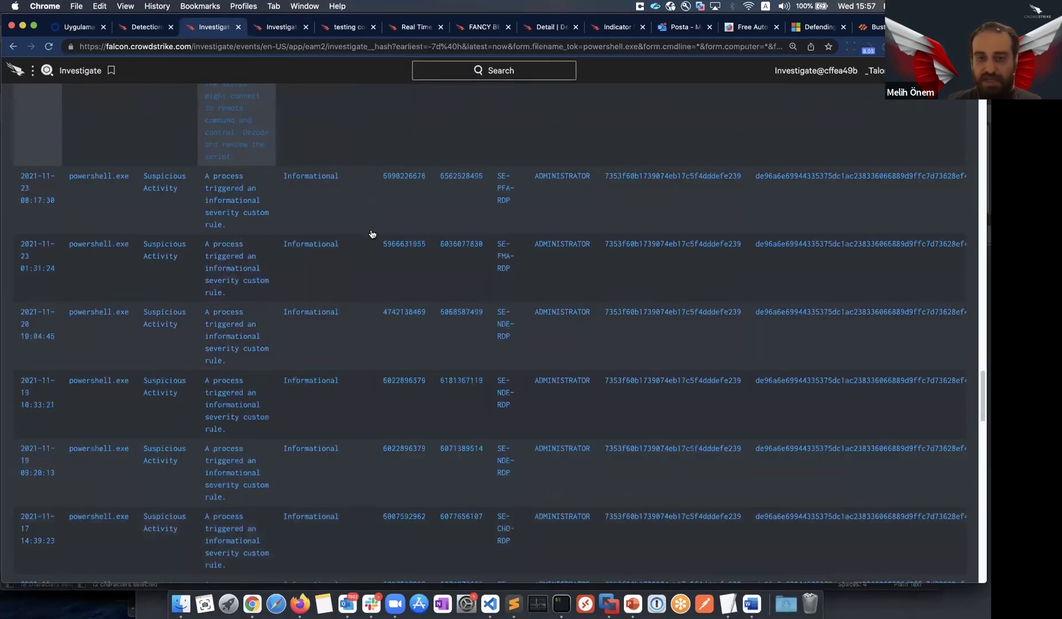
scroll(372, 234, "down", 15)
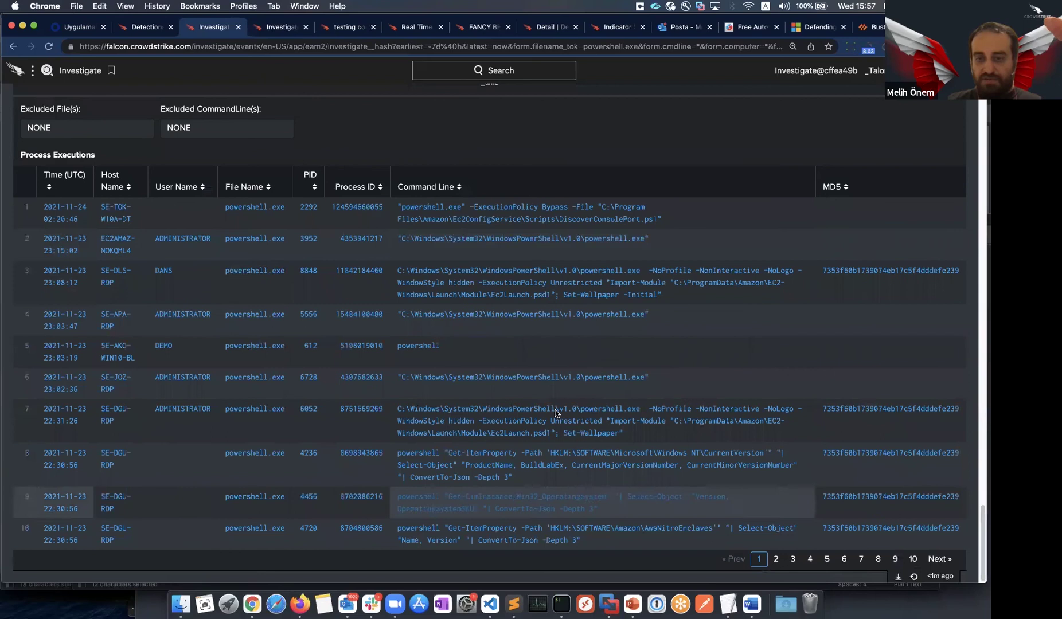
left_click(776, 559)
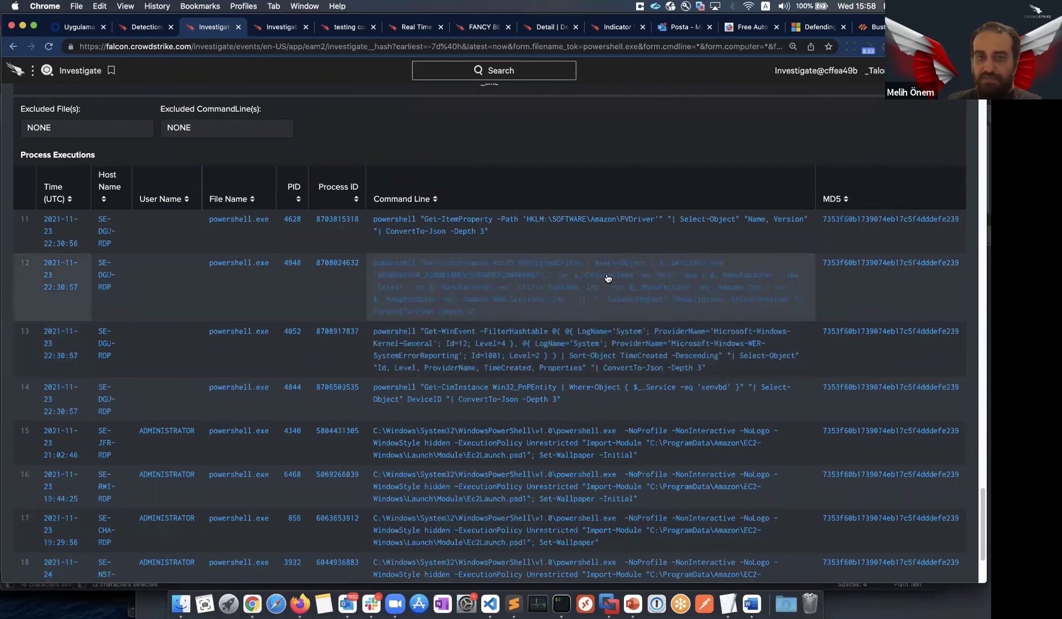
left_click(292, 264)
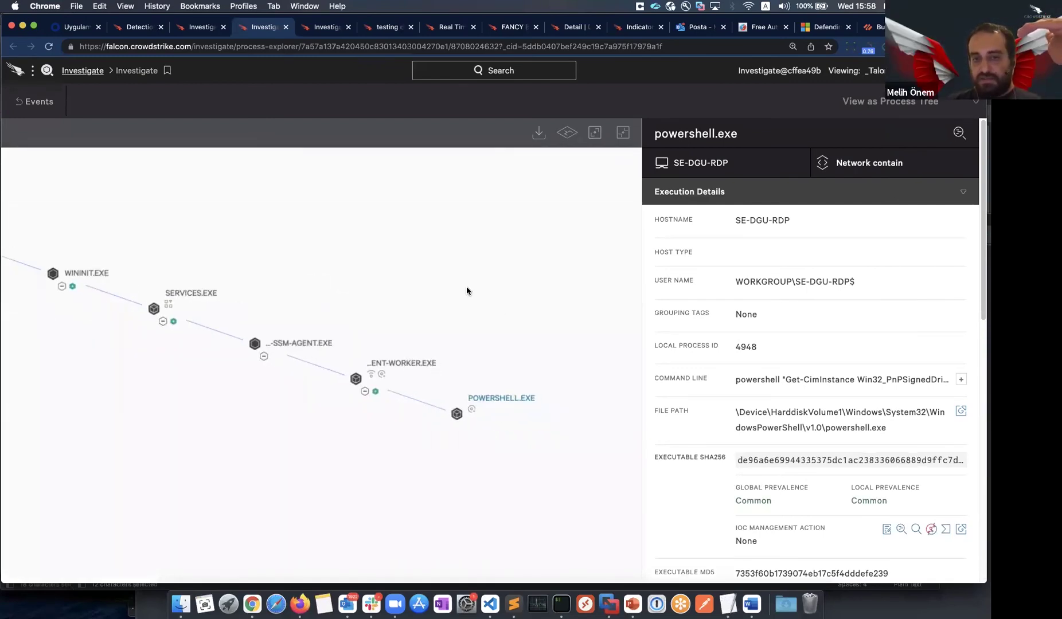
Expand the full command line of powershell.exe and highlight its Get-CimInstance arguments
left_click(961, 379)
left_click_drag(784, 379, 823, 437)
left_click_drag(832, 426, 834, 503)
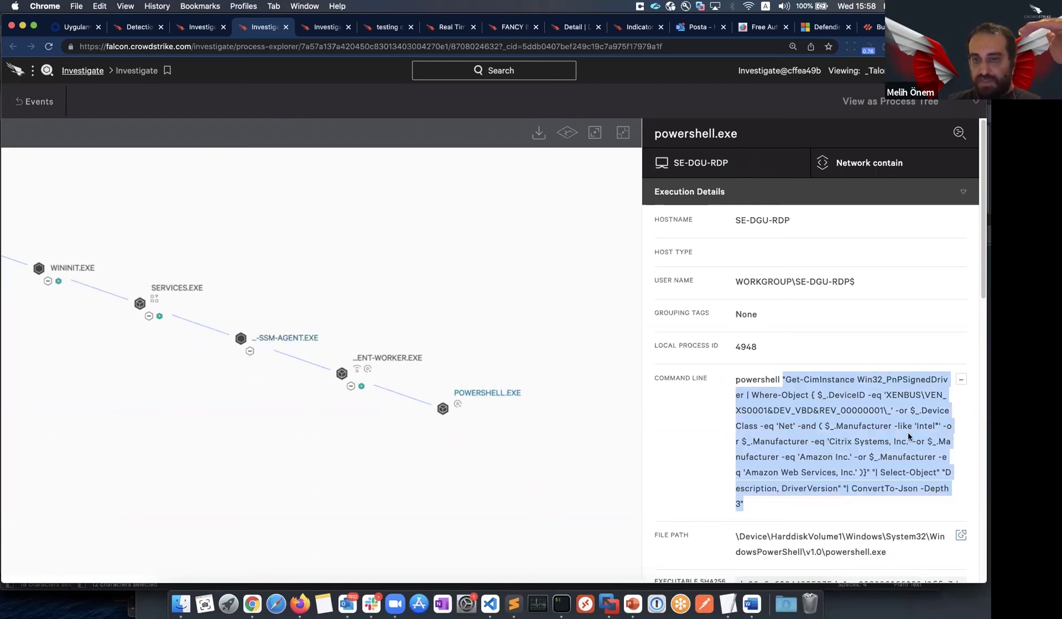
Show the details of the amazon-ssm-agent.exe process, highlighting Amazon in its command line and the signer in its file details
left_click(842, 364)
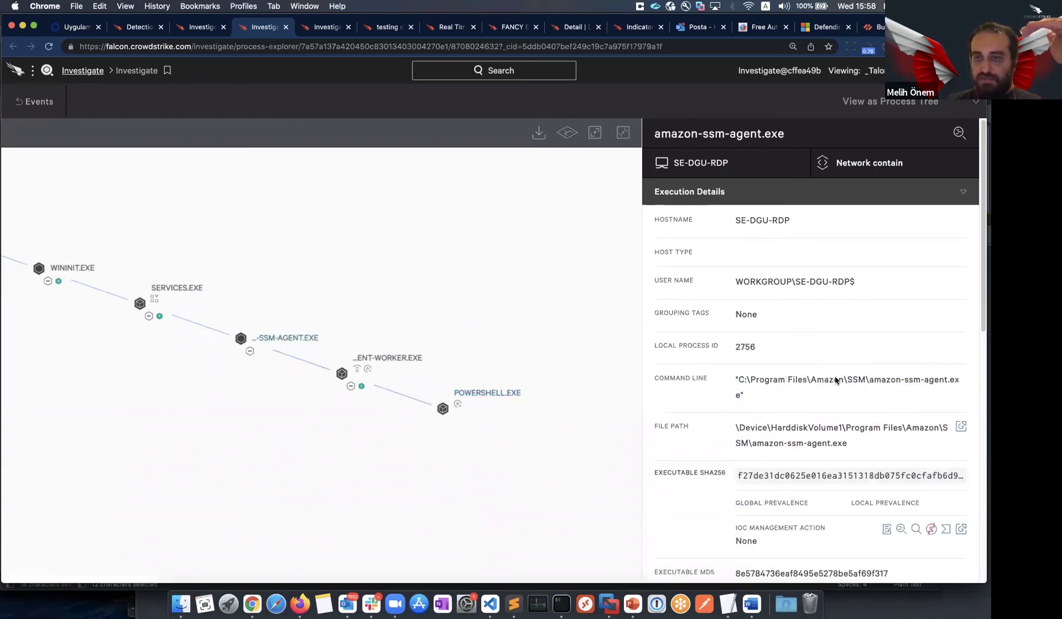
double_click(826, 380)
scroll(832, 370, "down", 10)
scroll(830, 364, "up", 3)
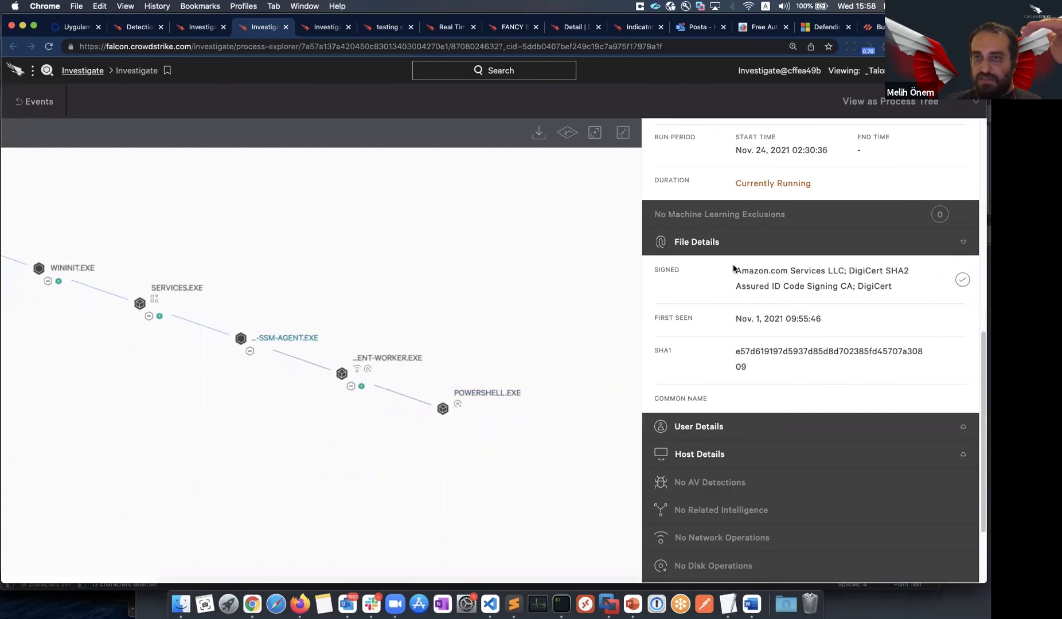
left_click_drag(735, 267, 893, 287)
Show the agent worker process's details, expand its network operation, highlight the remote IP address, and collapse the section again
left_click(392, 363)
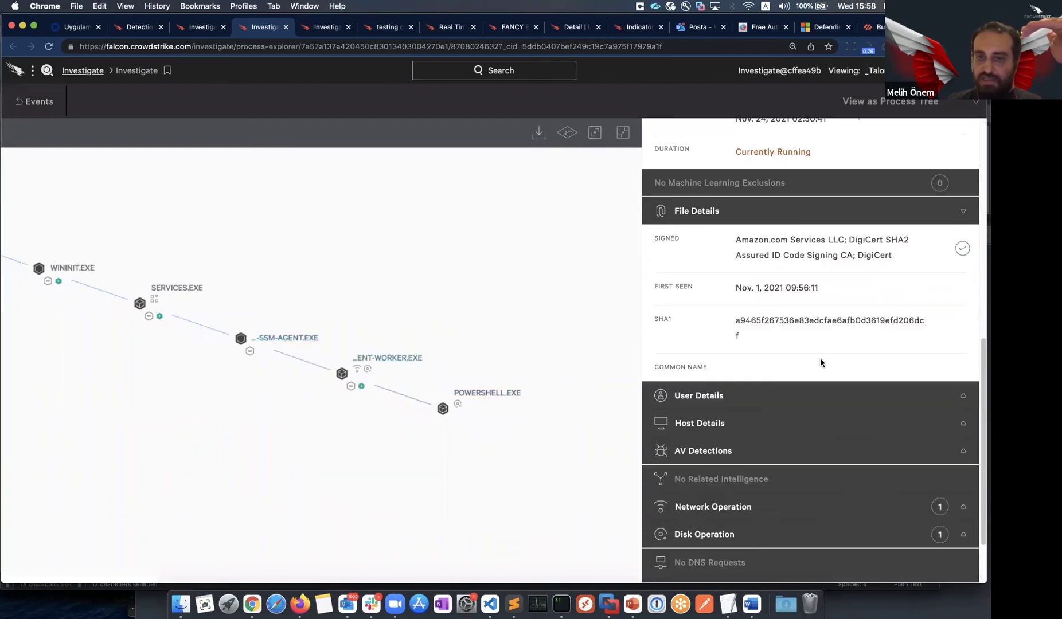
scroll(782, 510, "down", 1)
left_click(783, 522)
scroll(789, 465, "down", 5)
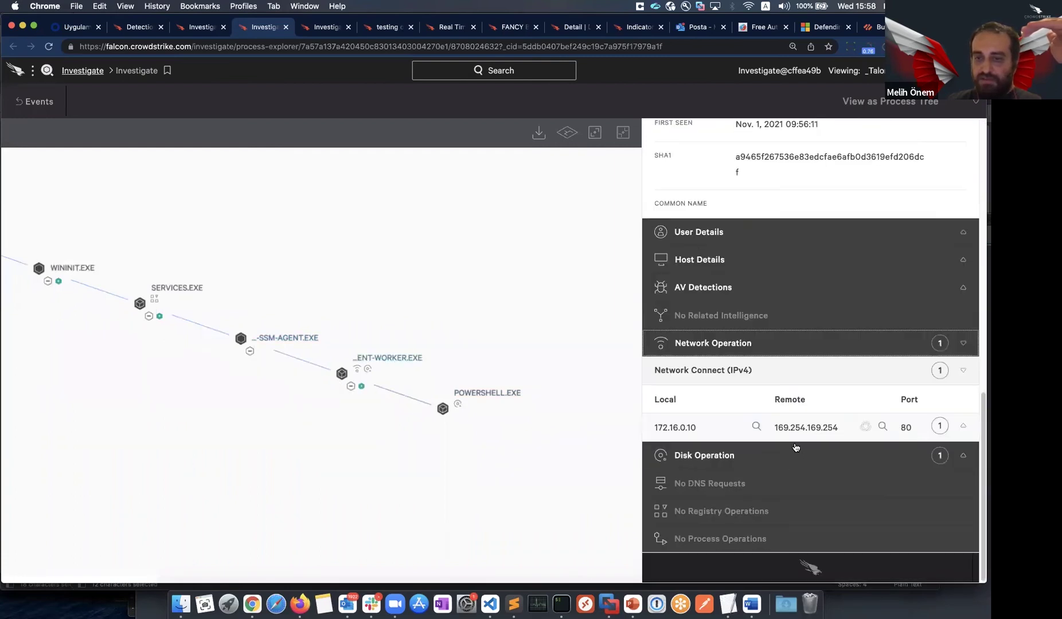
double_click(783, 433)
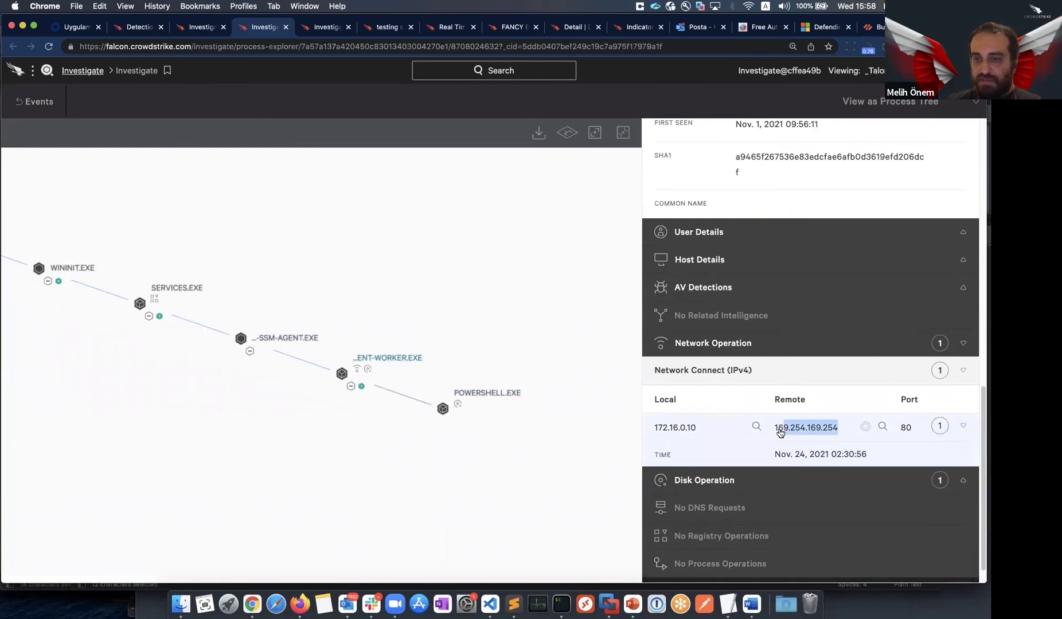
left_click(803, 344)
Expand the agent worker's child processes, look over the PowerShell and WMIC branches, and return to the hash search results
left_click(361, 386)
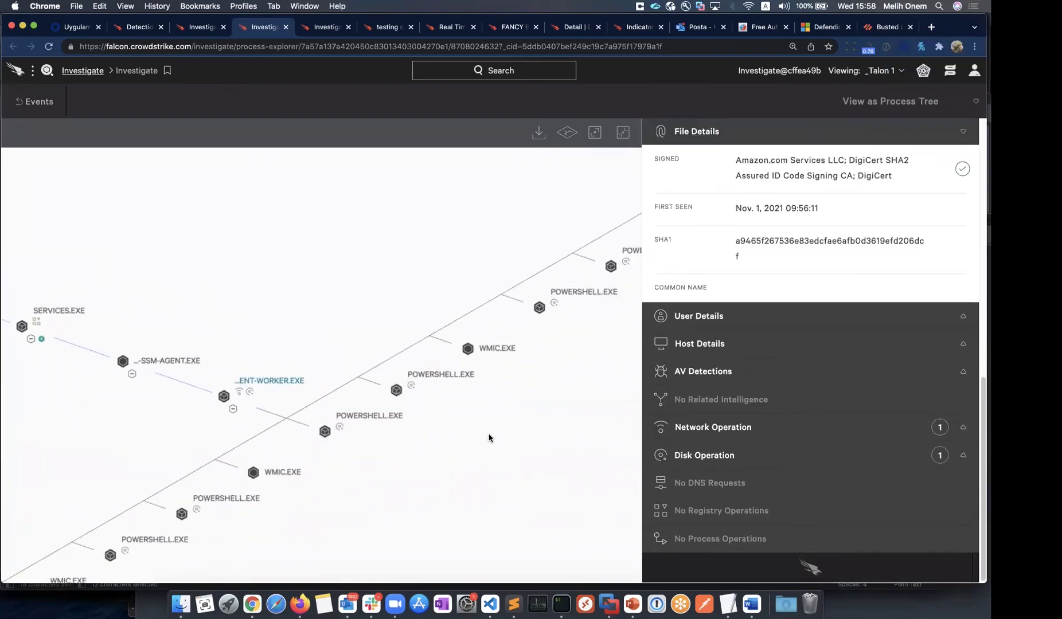
scroll(415, 493, "down", 5)
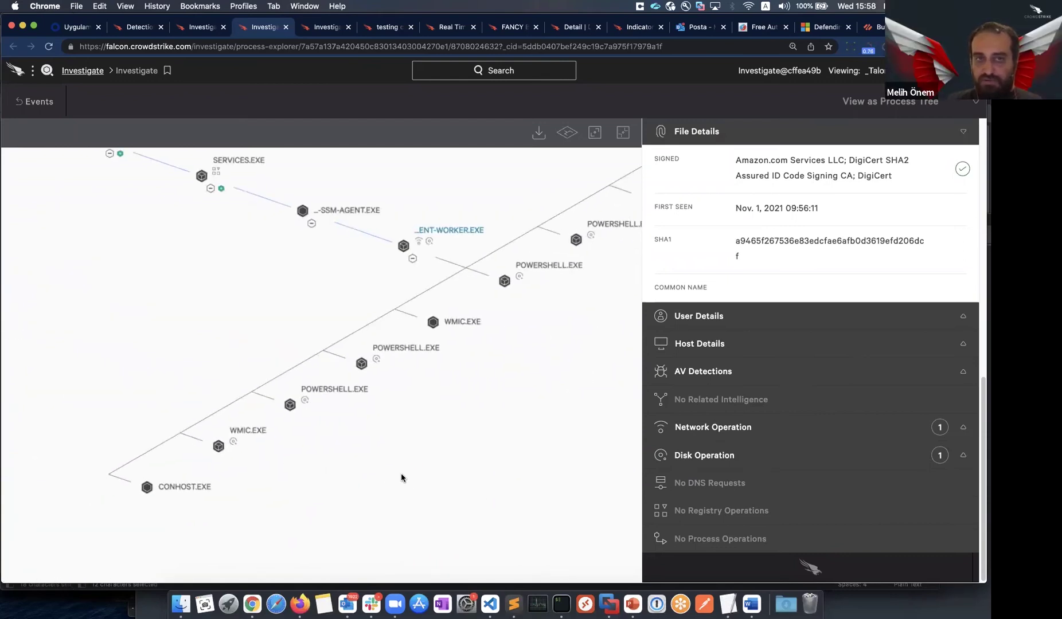
left_click(208, 36)
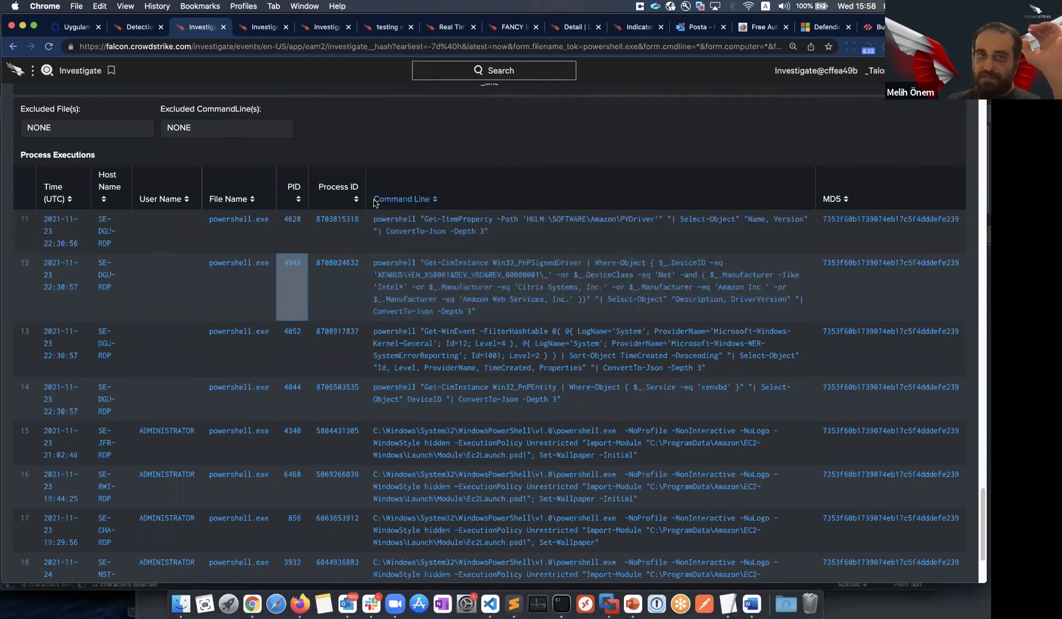
left_click(31, 70)
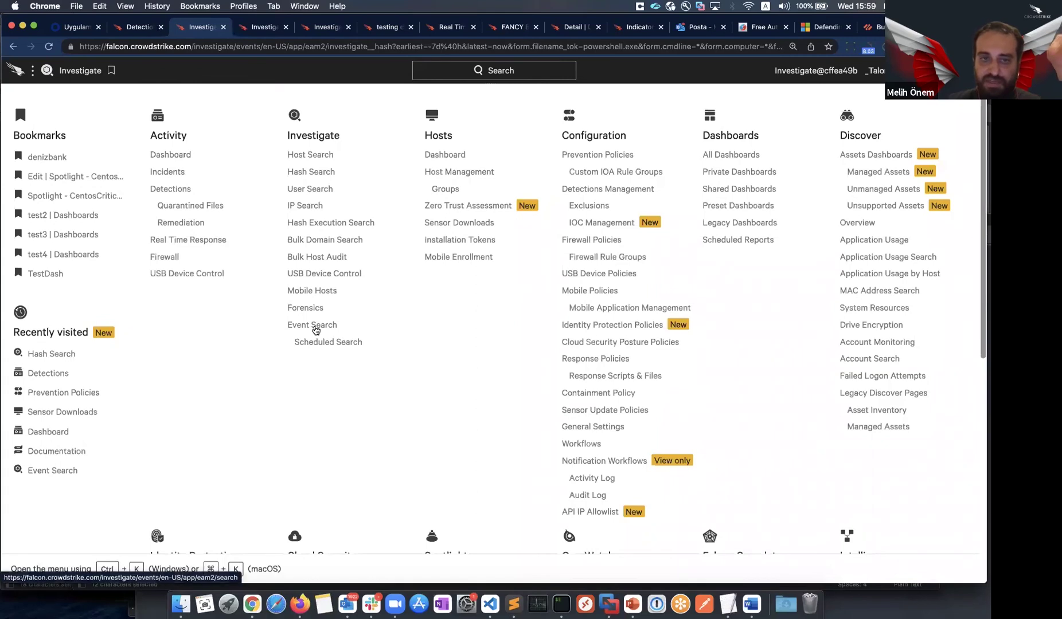
left_click(316, 330)
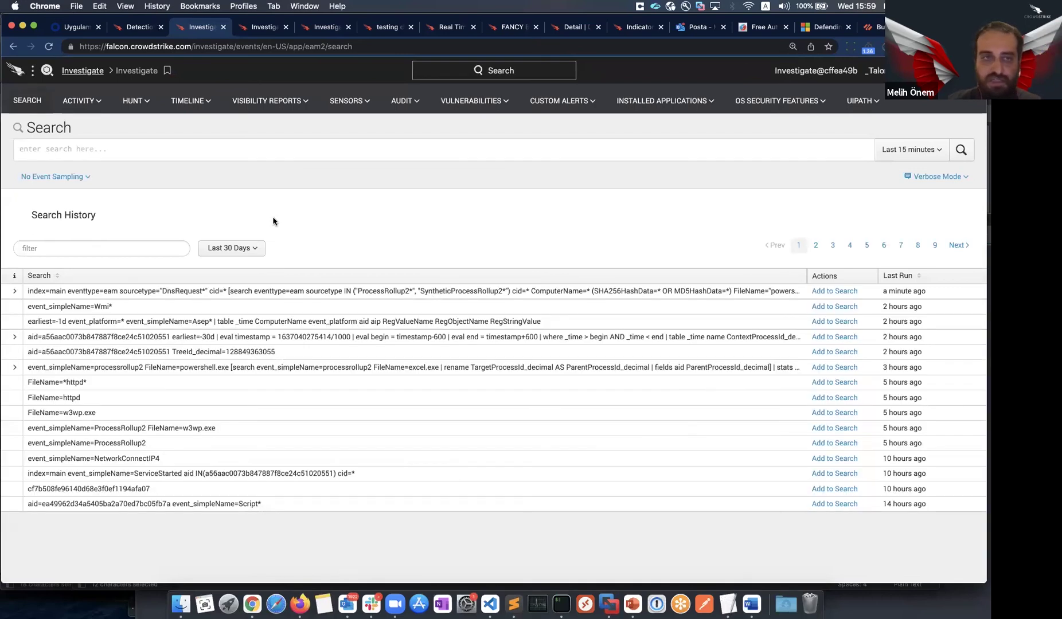
left_click(203, 149)
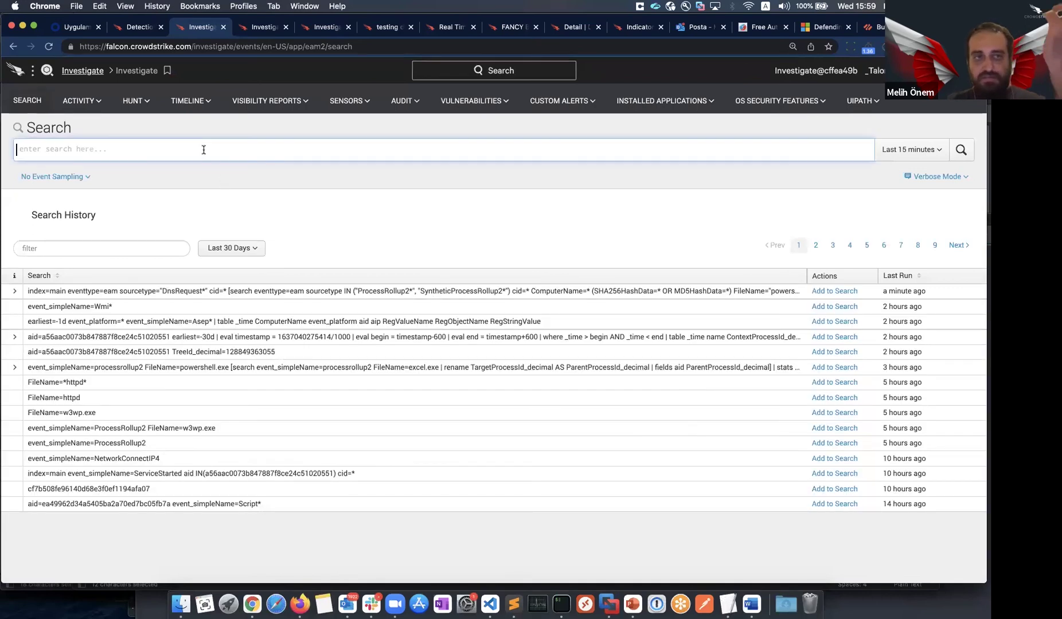
type("www.googl.")
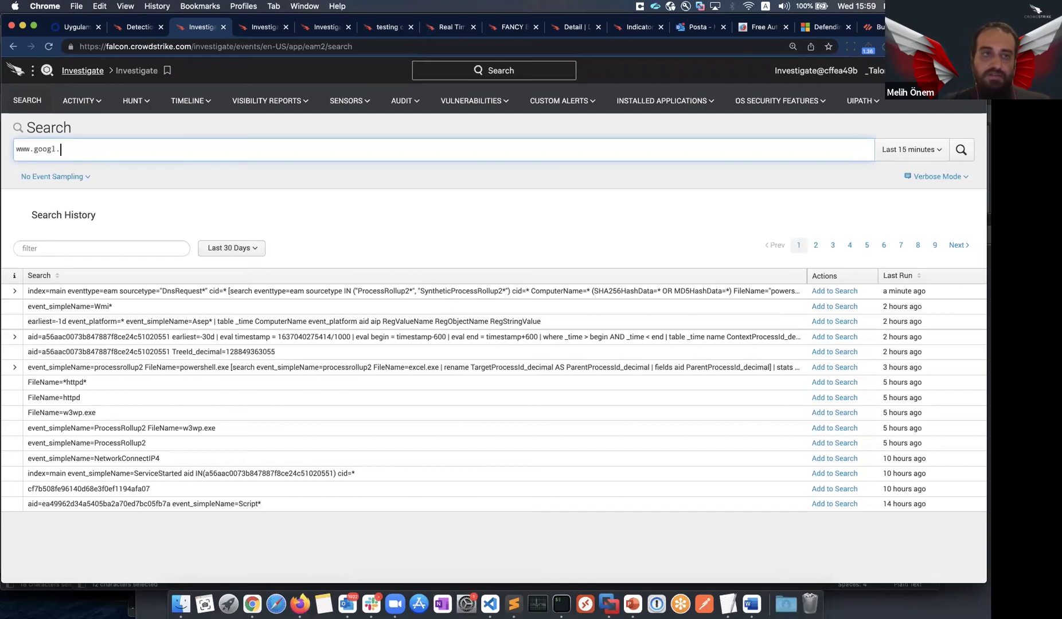
key("BackSpace")
type("e.com")
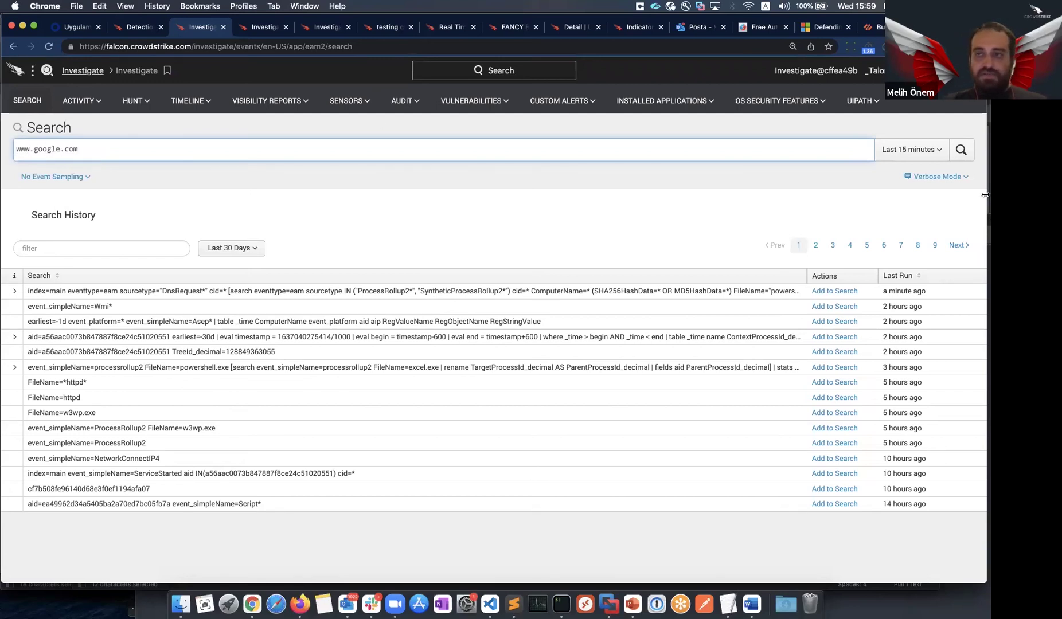
left_click(889, 158)
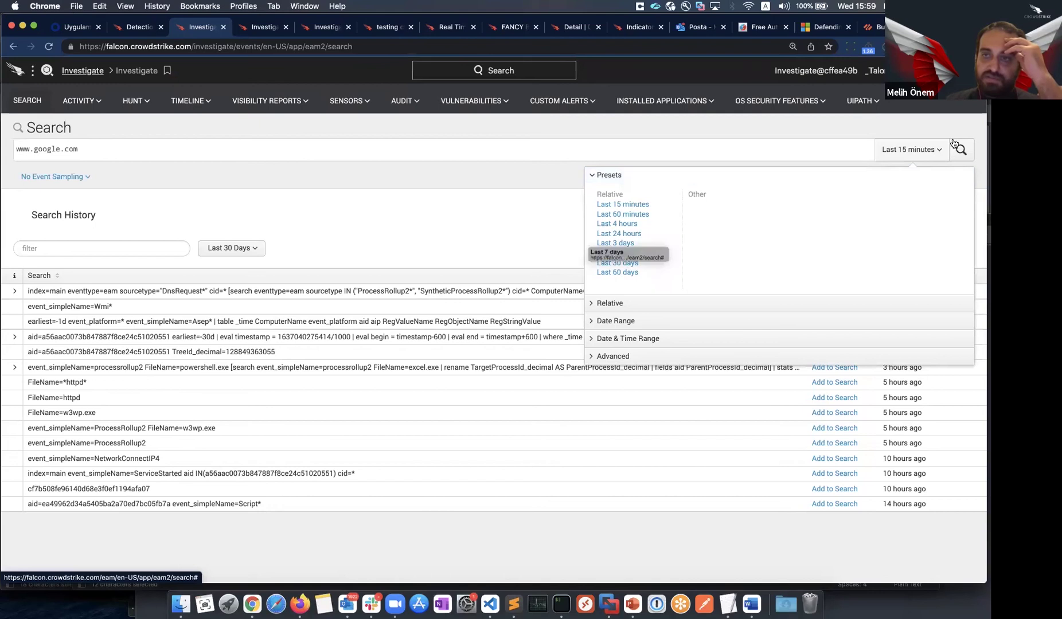
left_click(615, 253)
left_click(961, 149)
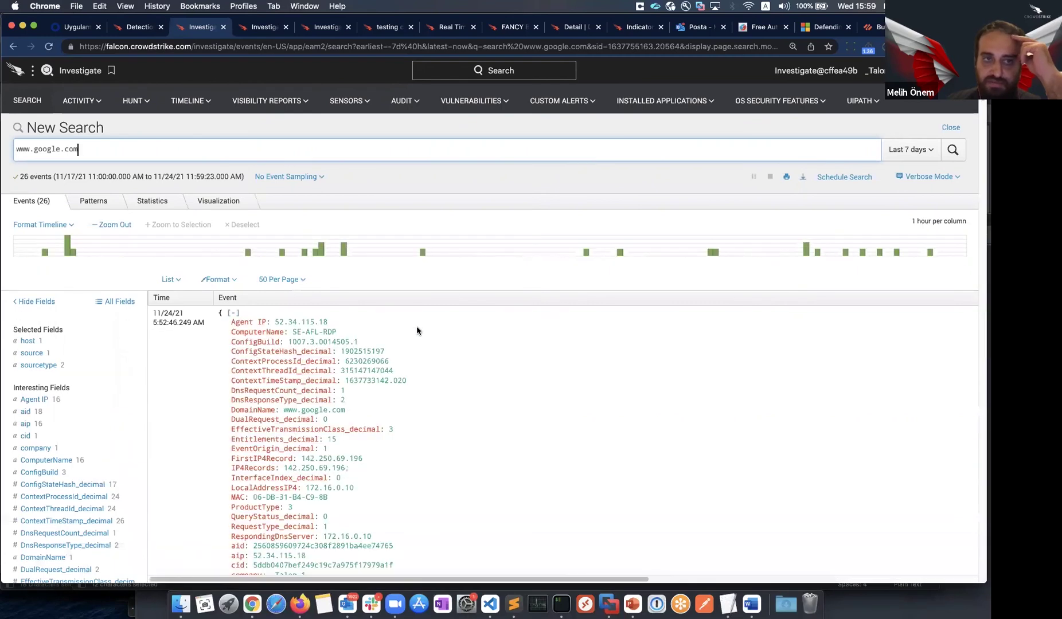
Review the first DNS request event from SE-AFL-RDP and draw its Process Explorer view
scroll(294, 325, "down", 5)
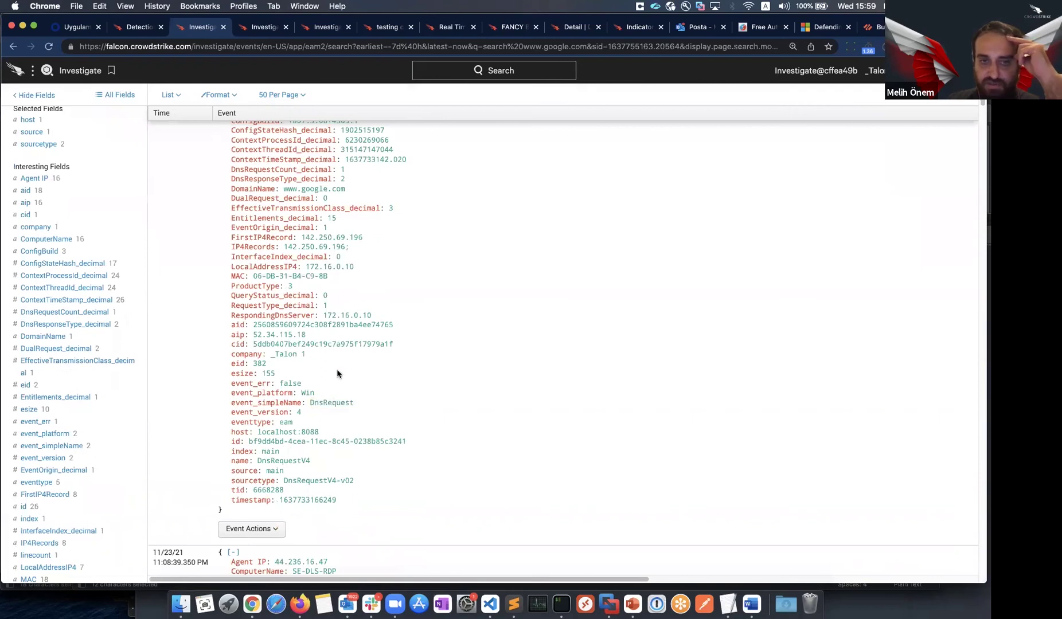
scroll(287, 401, "down", 2)
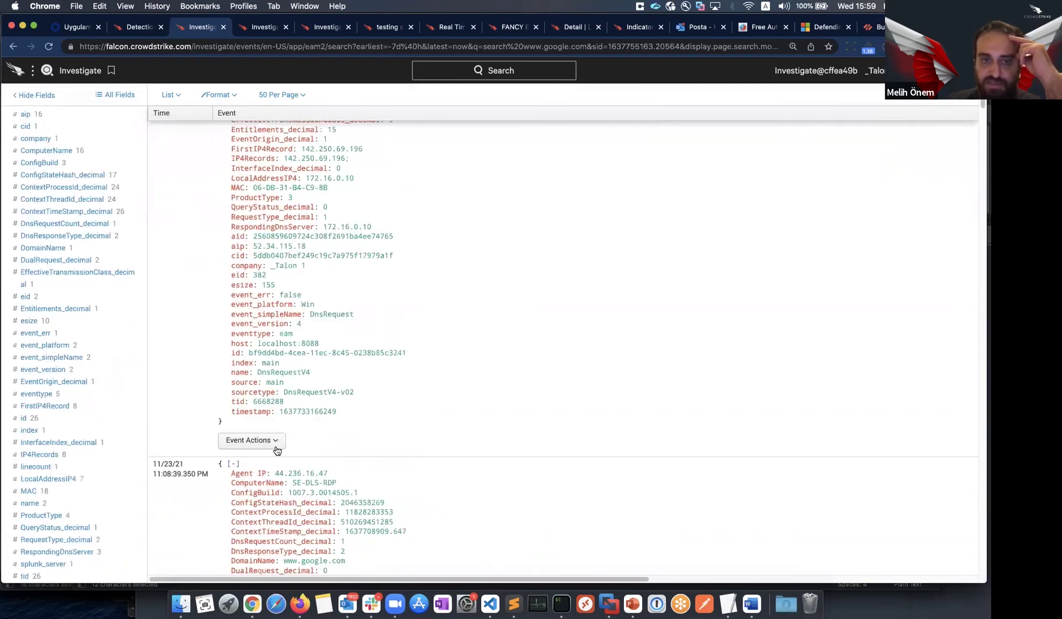
left_click(275, 447)
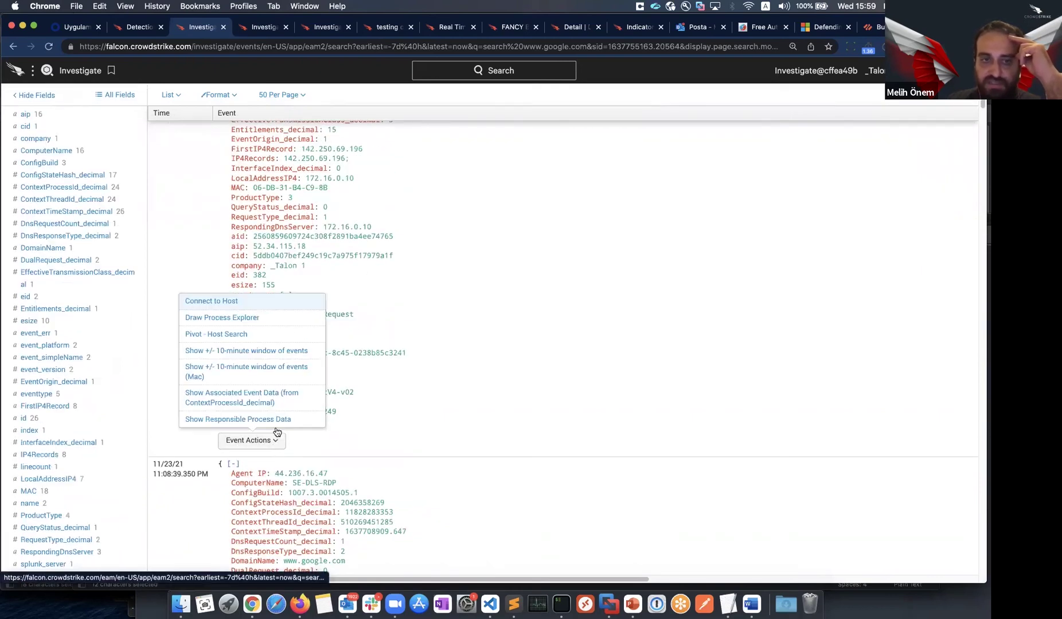
left_click(233, 318)
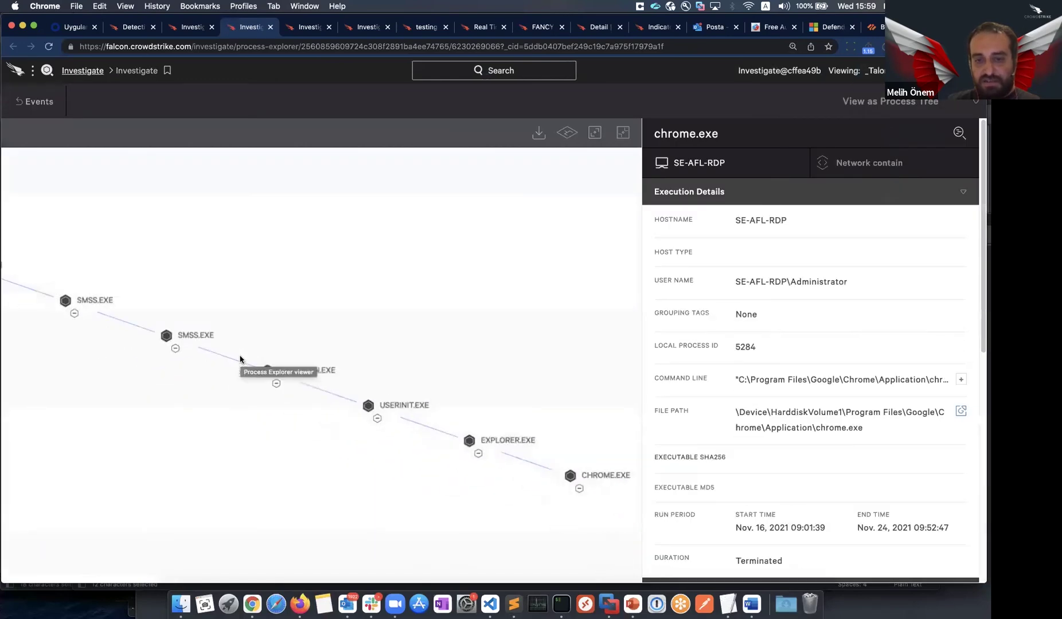
mouse_move(444, 395)
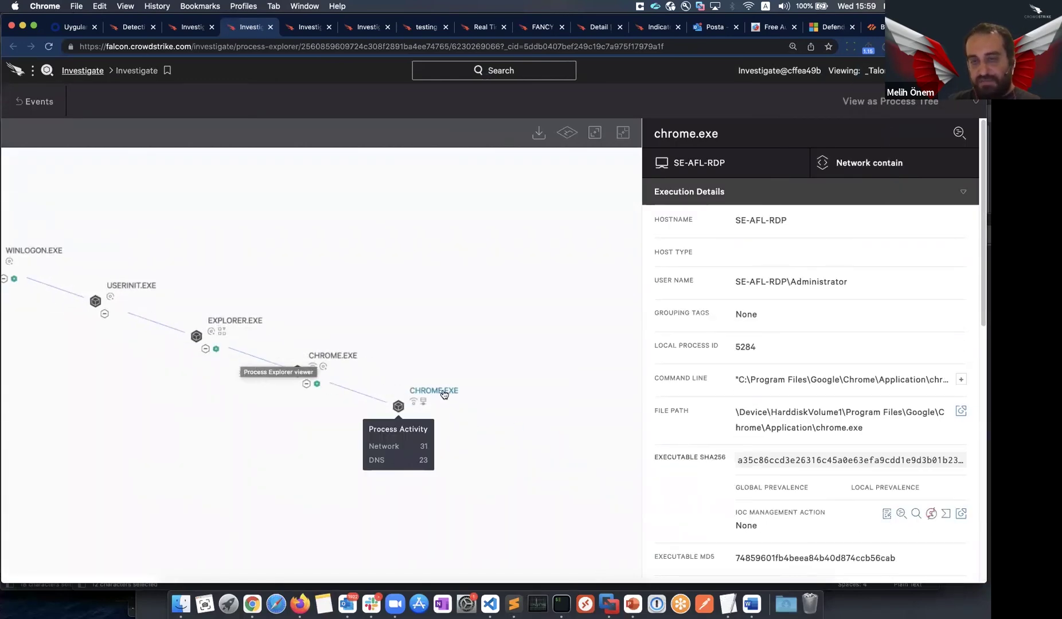
left_click(270, 27)
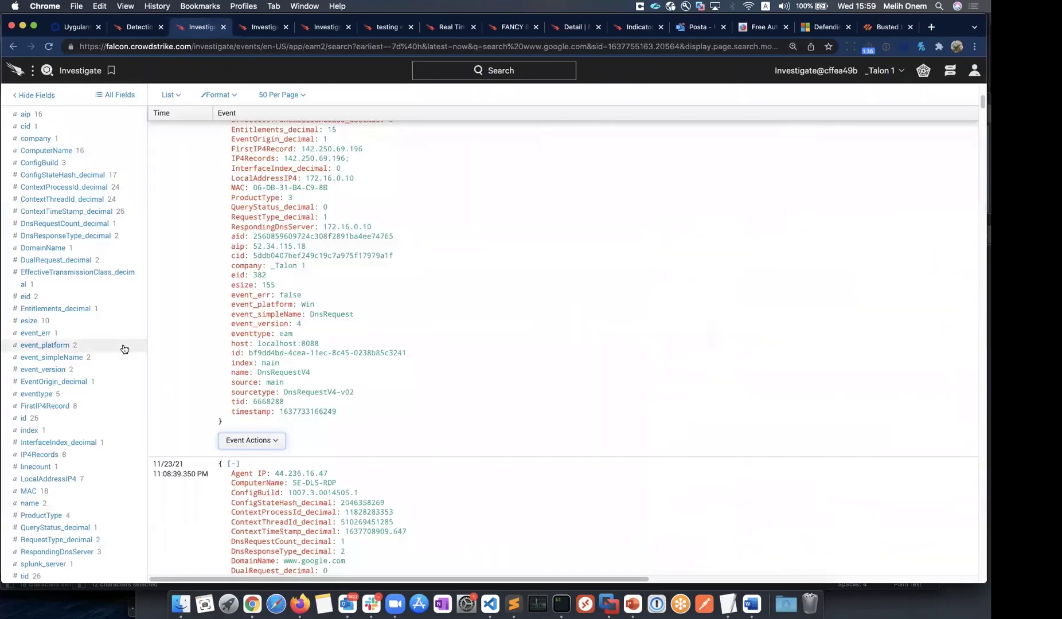
scroll(126, 349, "up", 2)
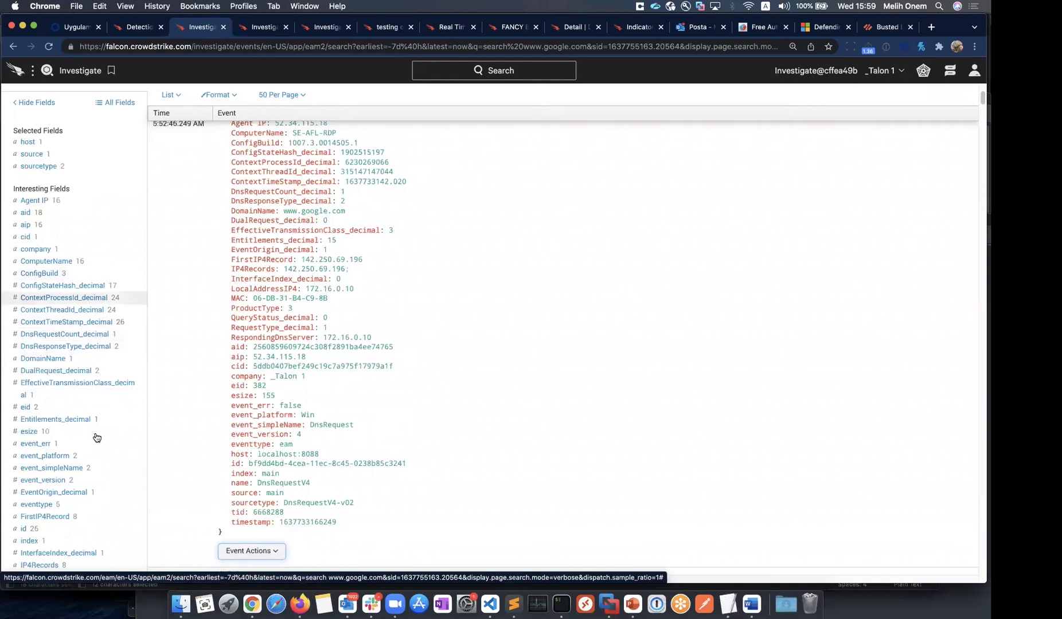
left_click(70, 457)
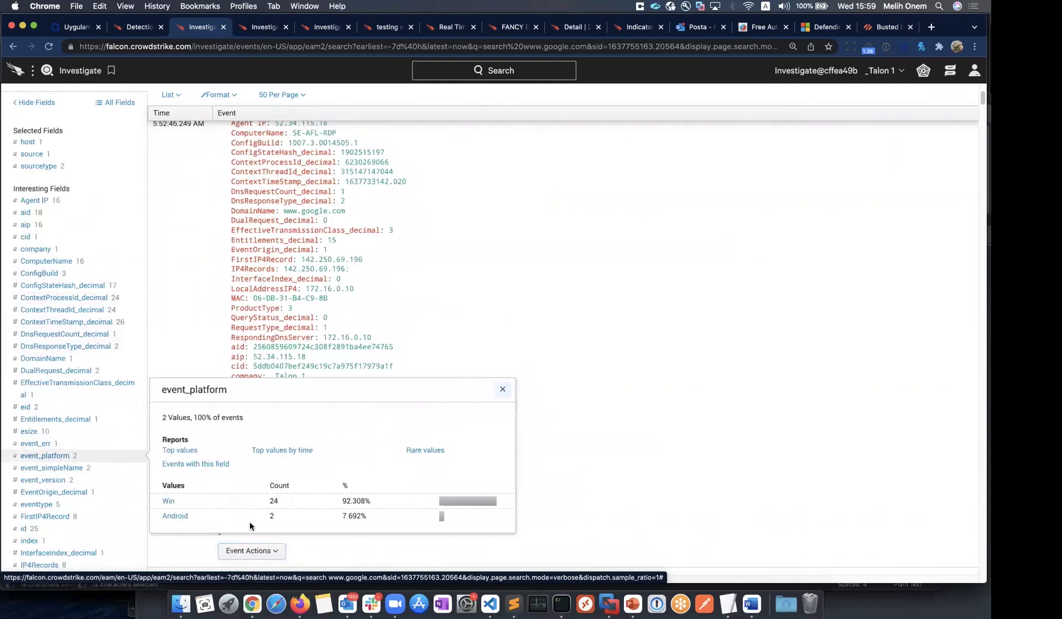
left_click(182, 519)
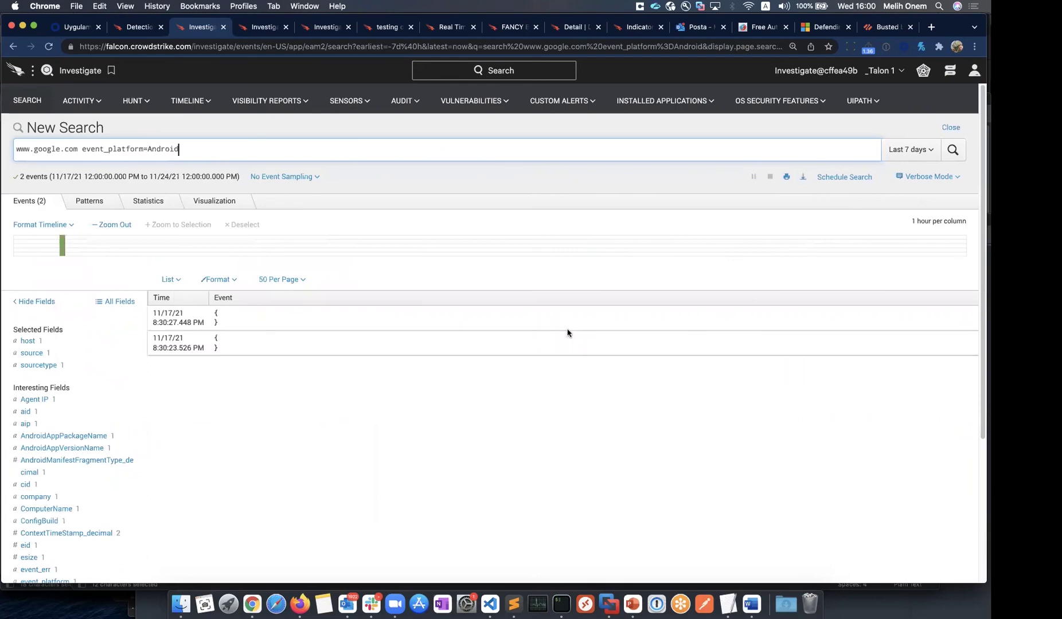
Examine the fields and JSON payloads of the Android events, then highlight the platform filter in the search query
scroll(518, 388, "down", 3)
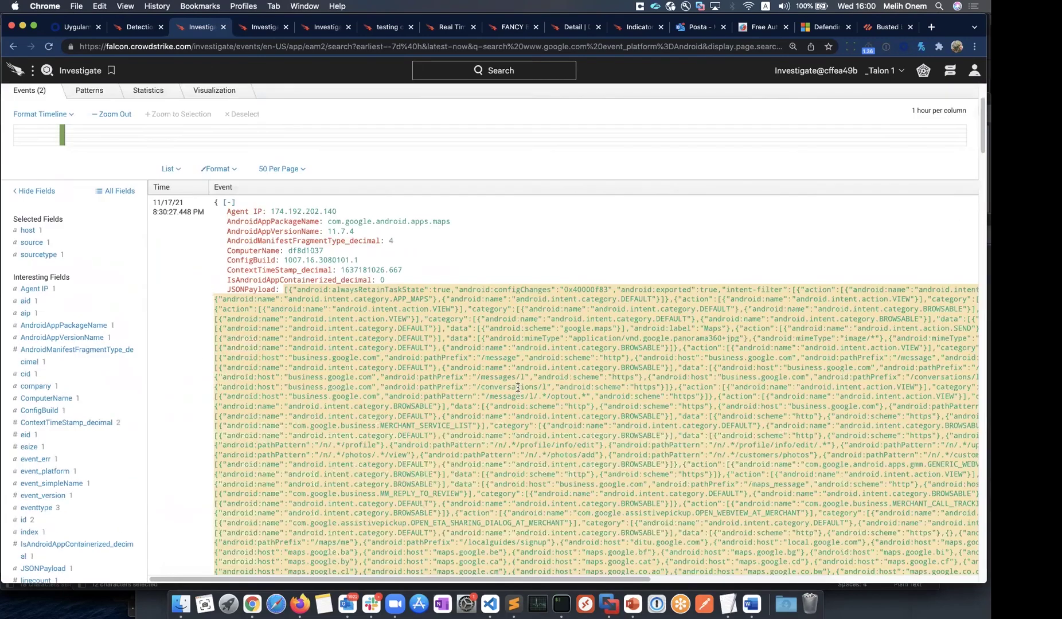
scroll(518, 387, "down", 20)
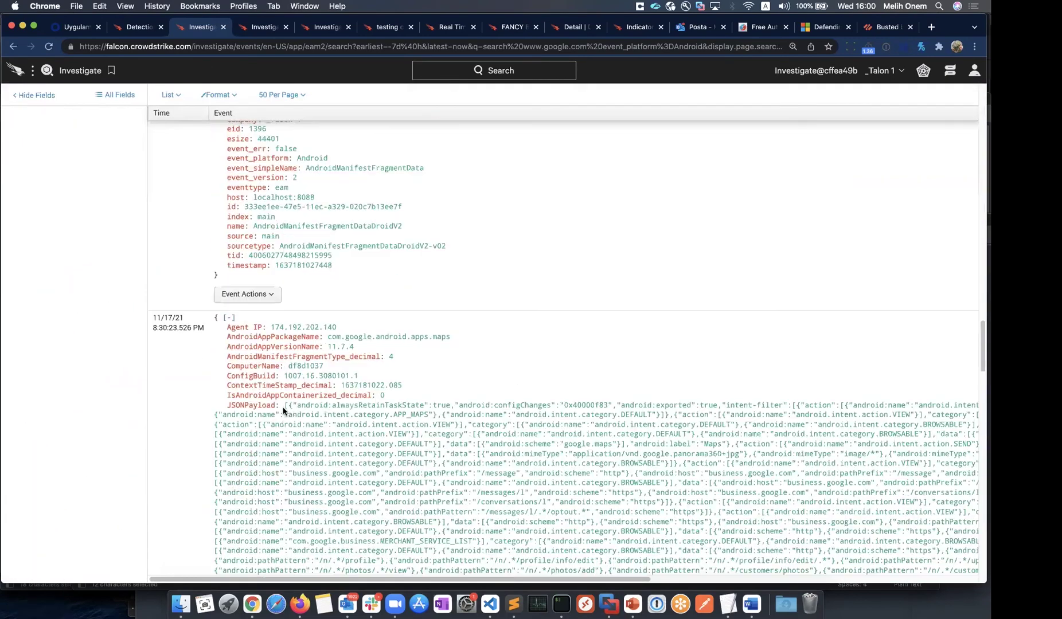
left_click(500, 382)
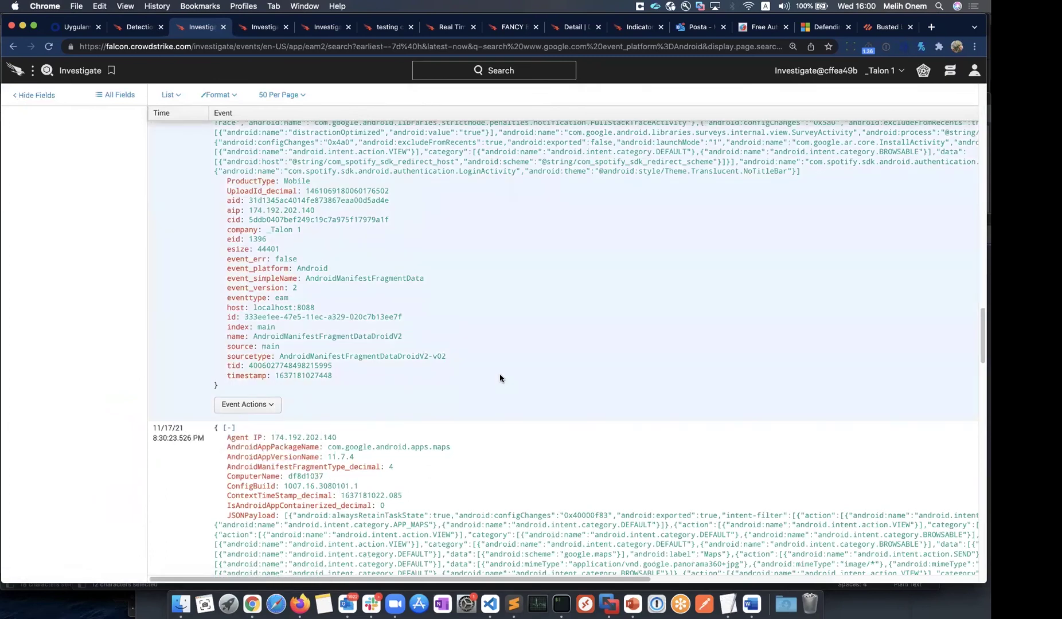
scroll(466, 319, "up", 10)
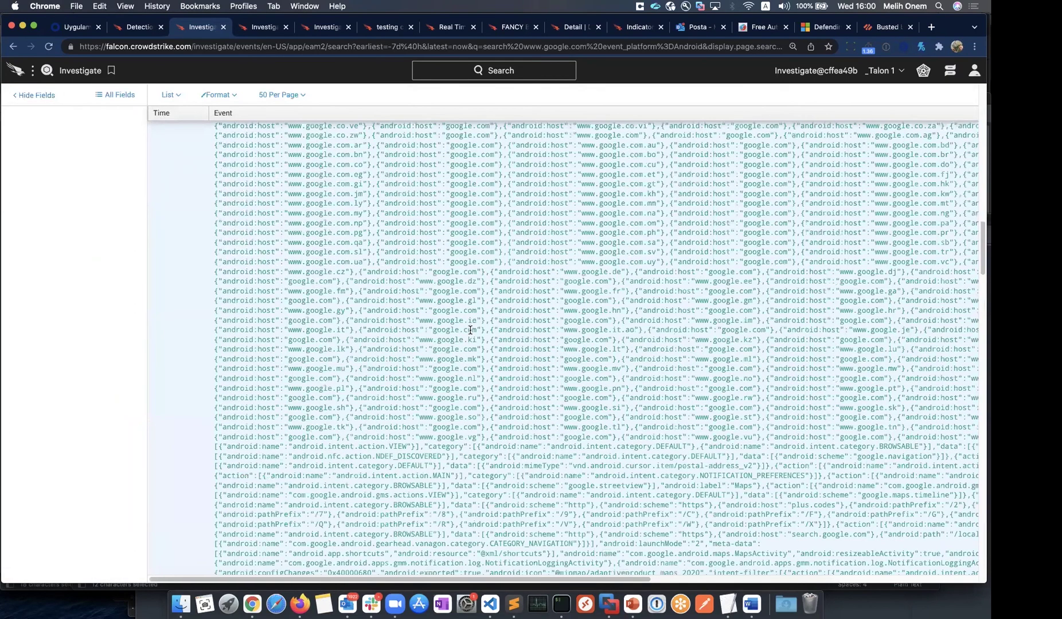
scroll(469, 331, "up", 15)
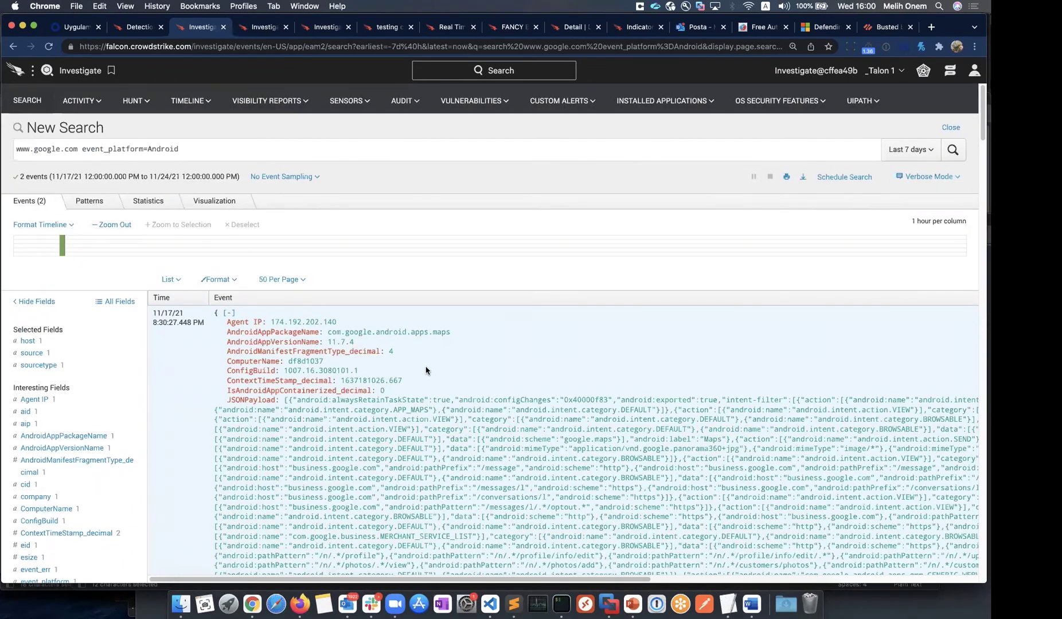
scroll(423, 370, "down", 3)
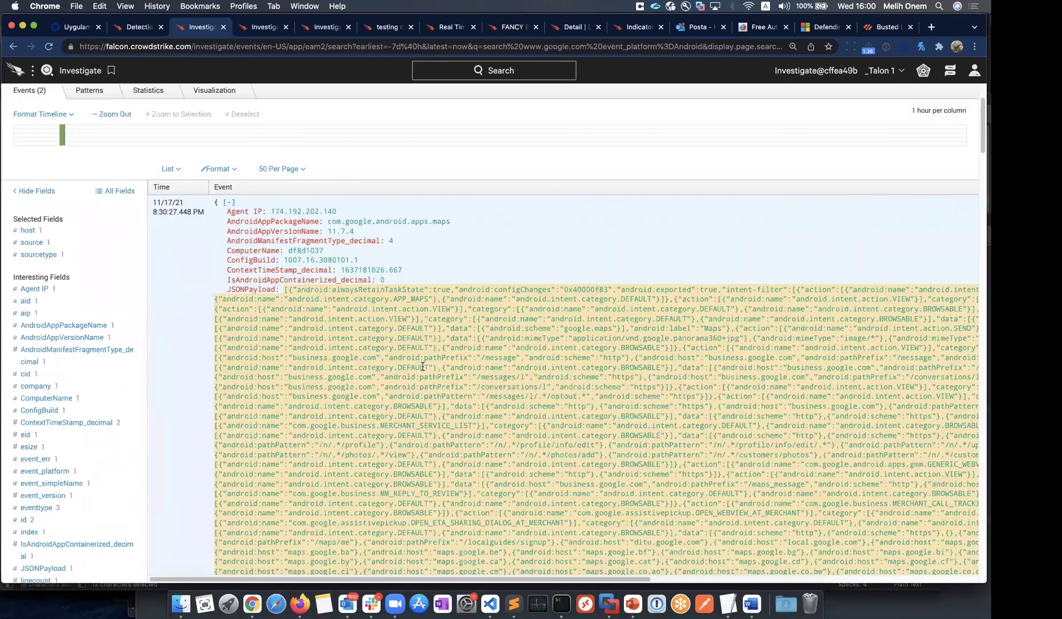
scroll(422, 368, "down", 20)
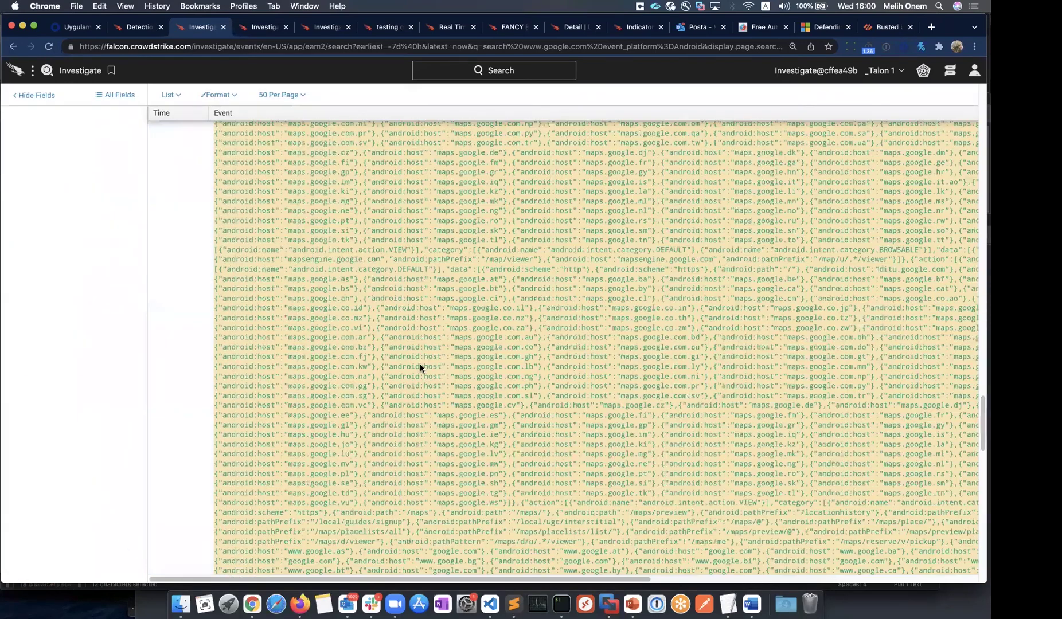
scroll(421, 369, "up", 20)
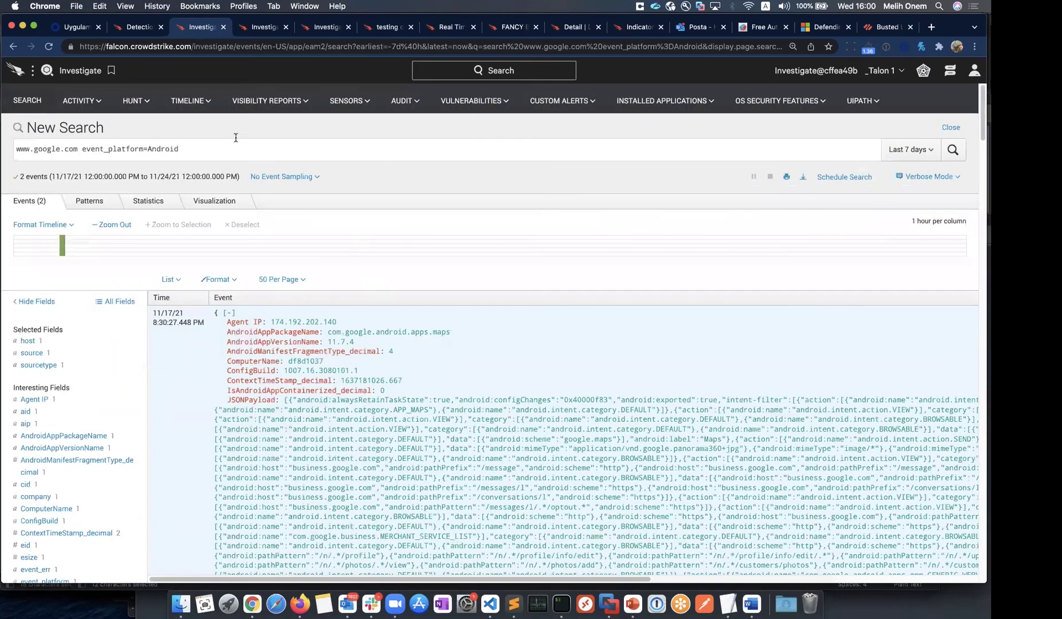
triple_click(233, 149)
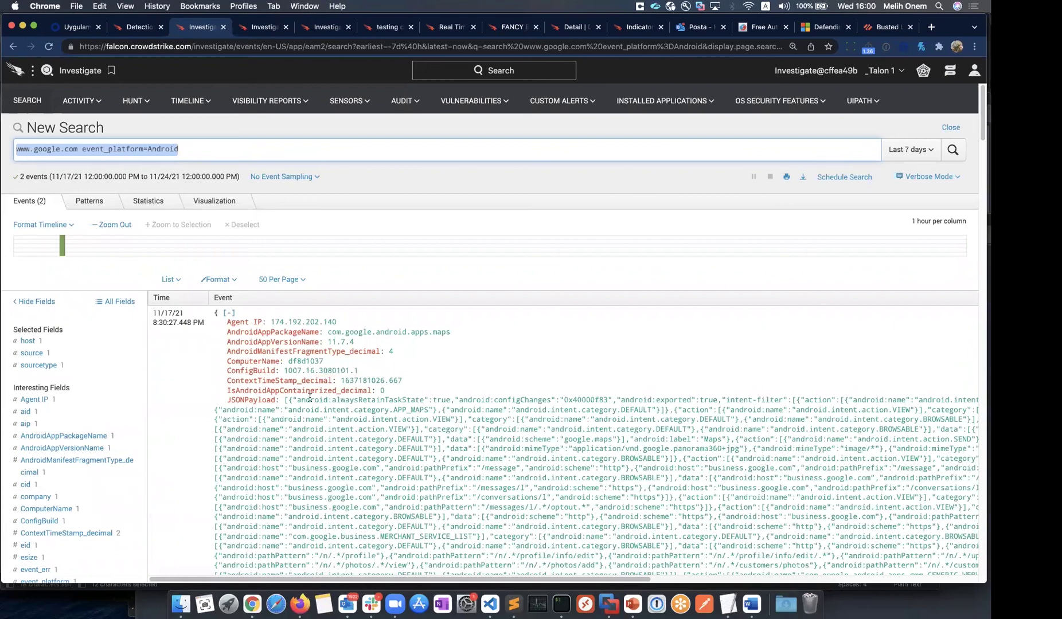
double_click(195, 146)
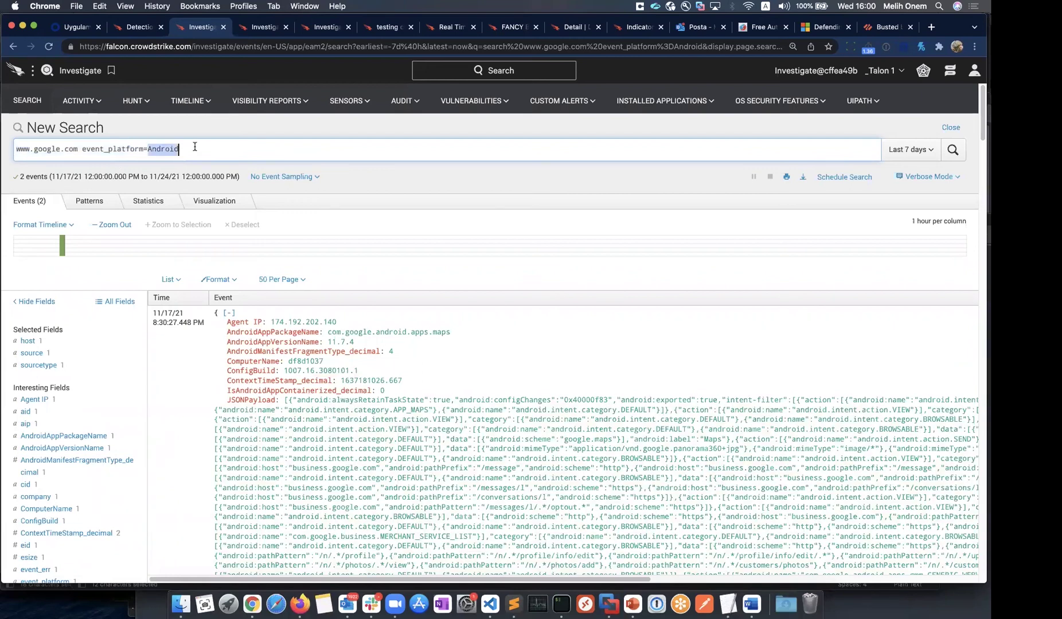
left_click(194, 147)
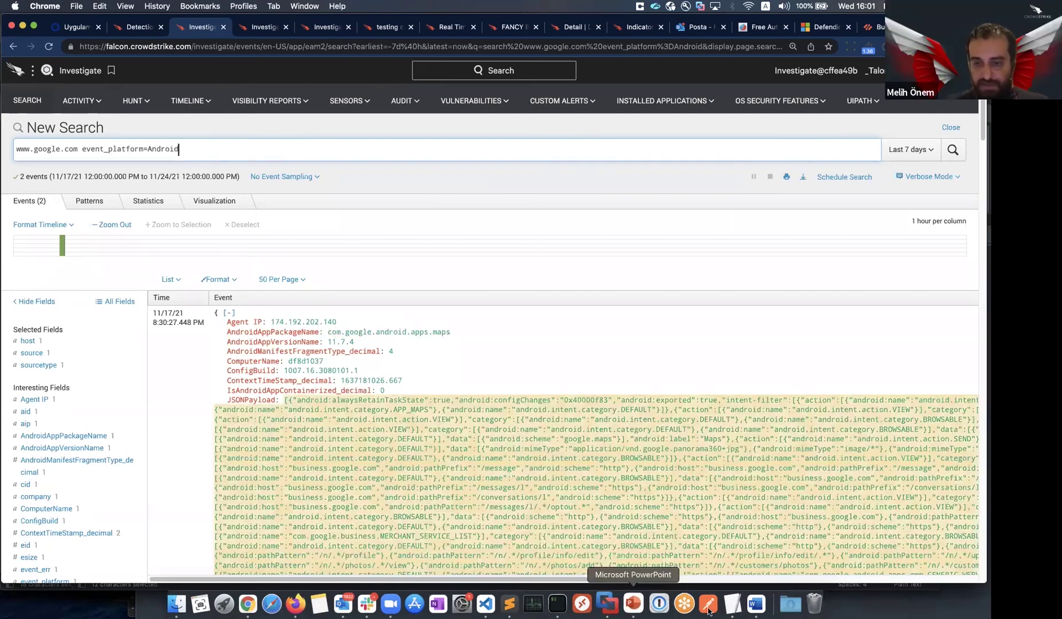
Switch to the splunk_query document in Word and copy the query for common reconnaissance tools on a host
left_click(749, 605)
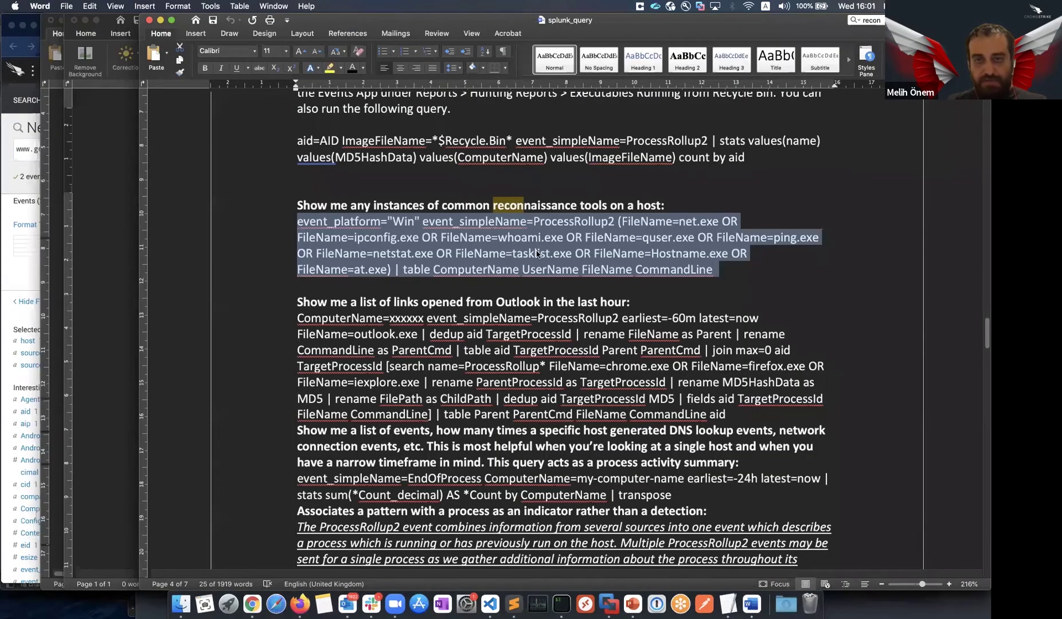
right_click(539, 253)
left_click(546, 267)
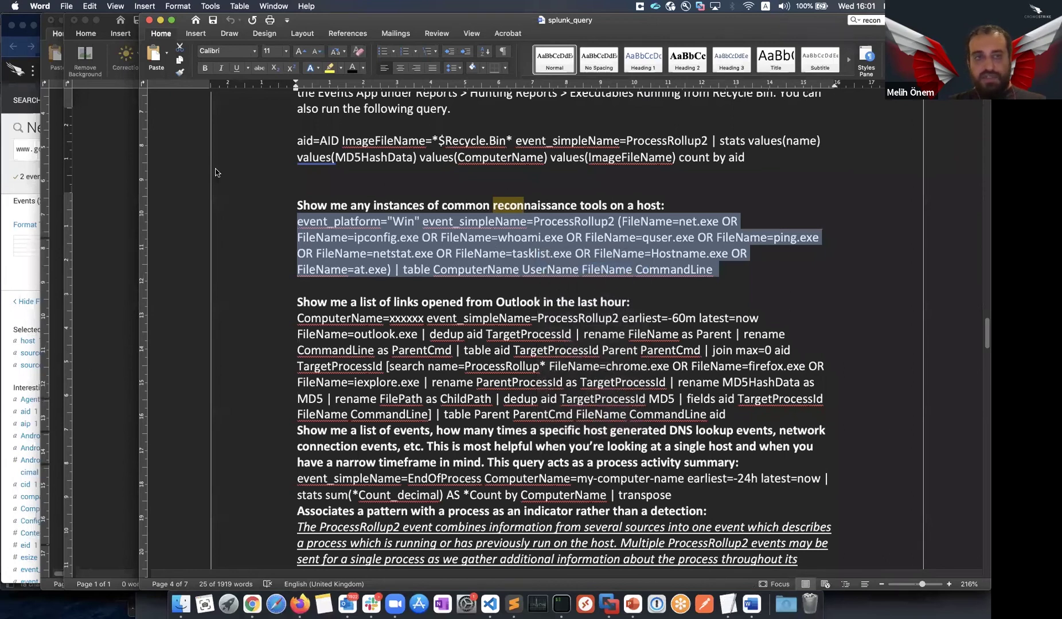
Return to Event Search in Chrome and replace the existing query with the copied reconnaissance tools query
key("super+Tab")
key("super+a")
left_click(170, 149)
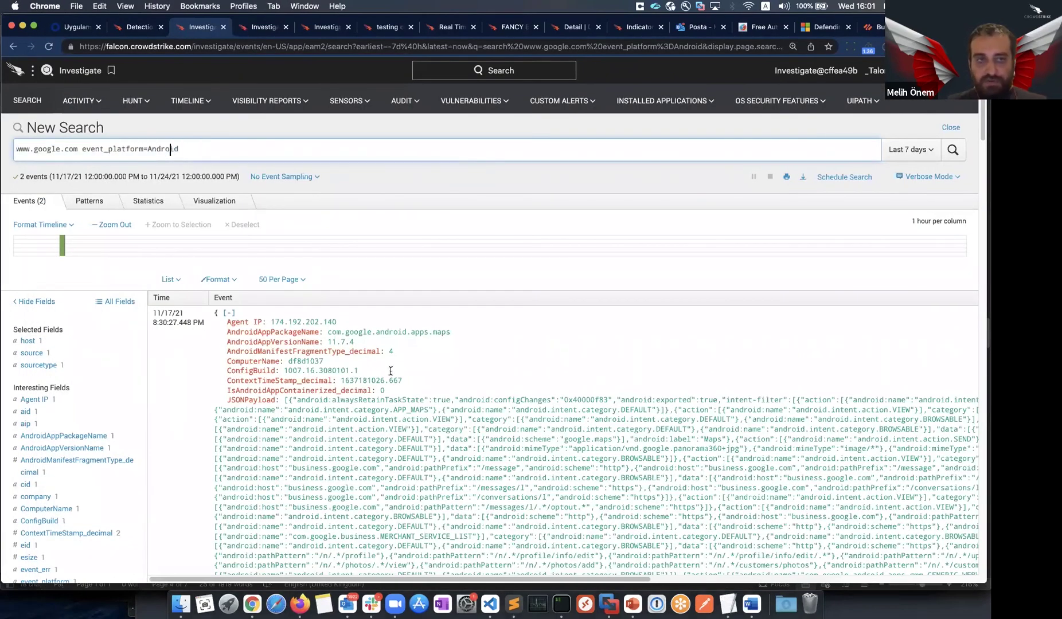
scroll(401, 361, "down", 2)
scroll(488, 424, "down", 2)
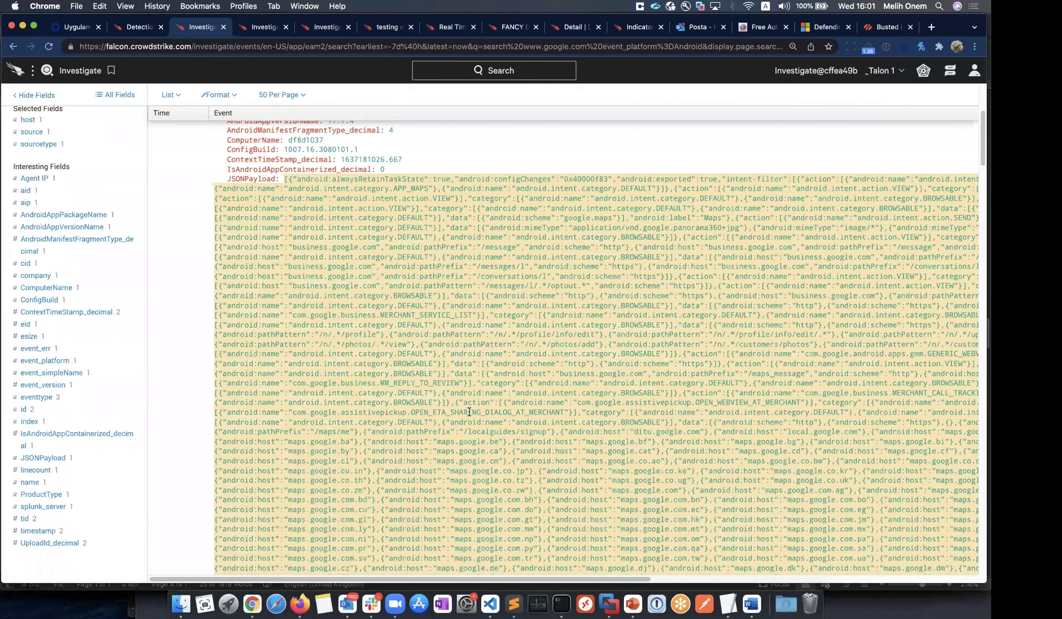
scroll(428, 386, "down", 2)
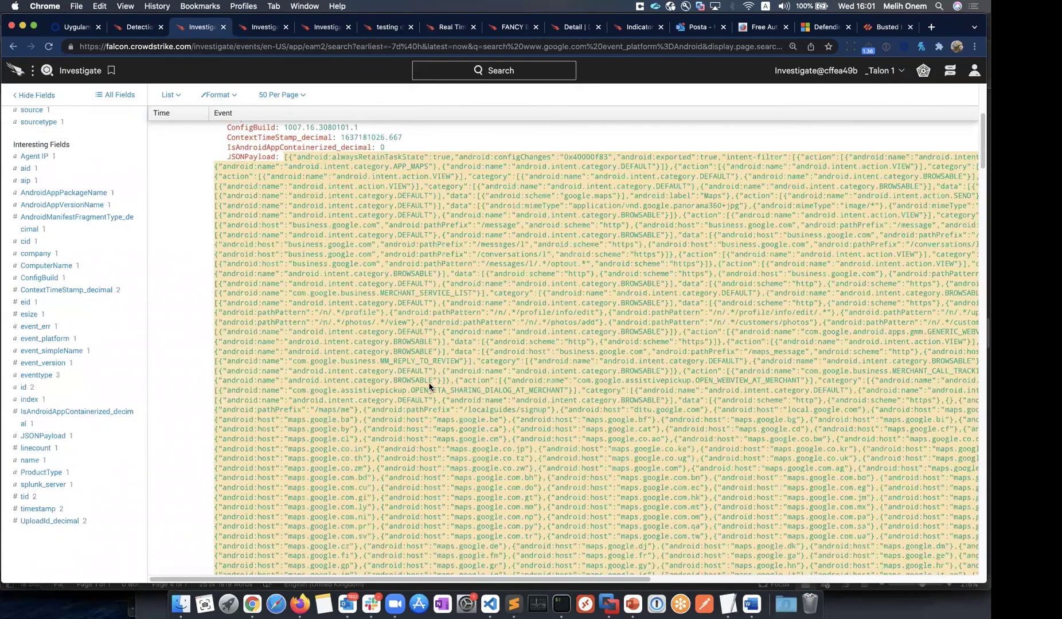
scroll(429, 385, "down", 5)
scroll(428, 381, "up", 15)
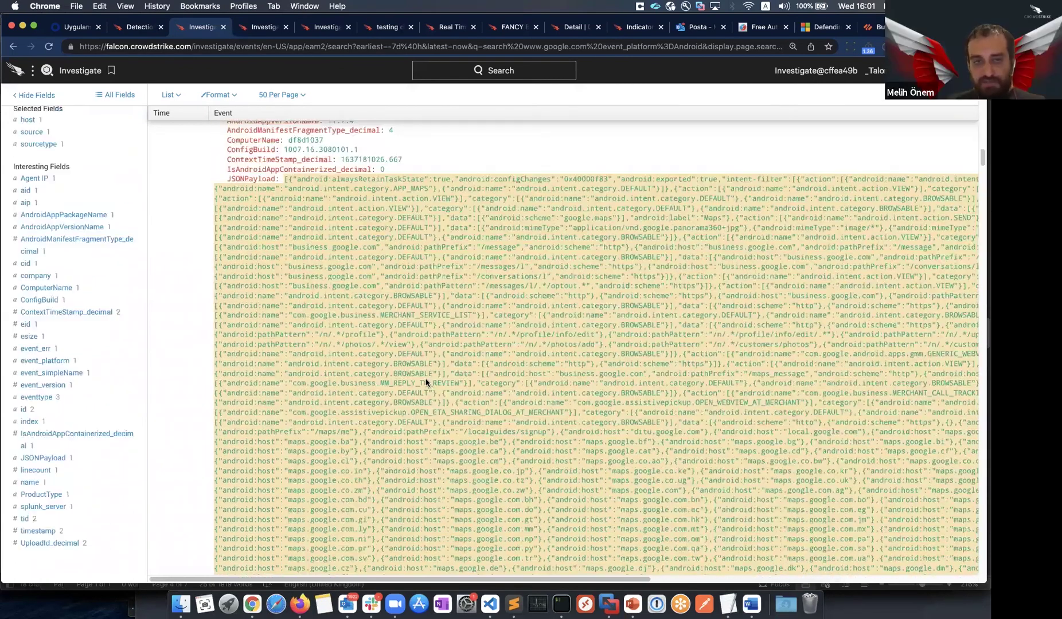
key("super+a")
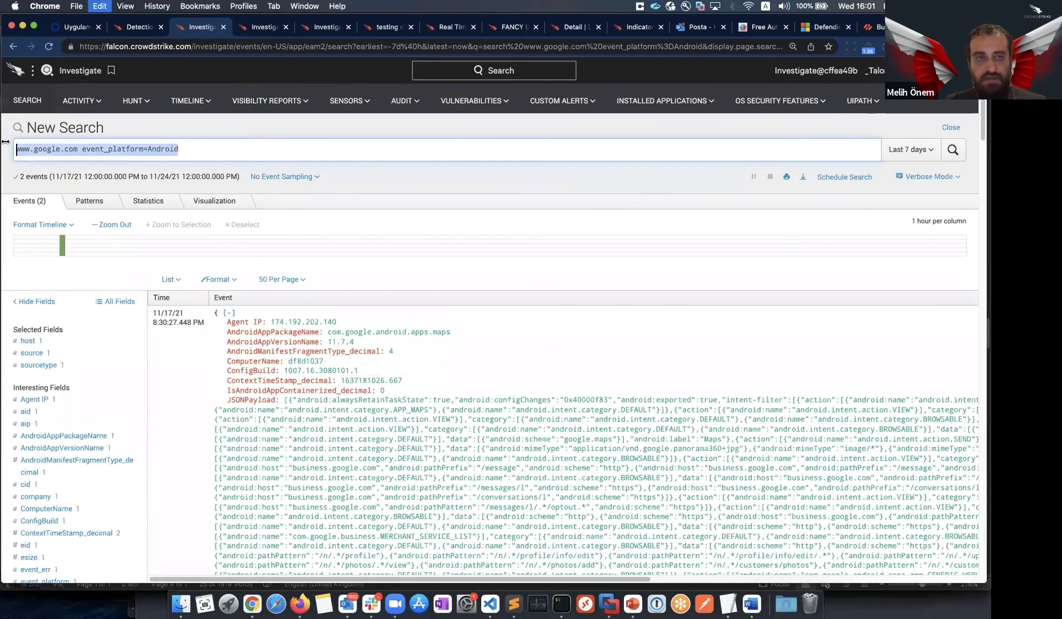
key("super+v")
left_click(102, 146)
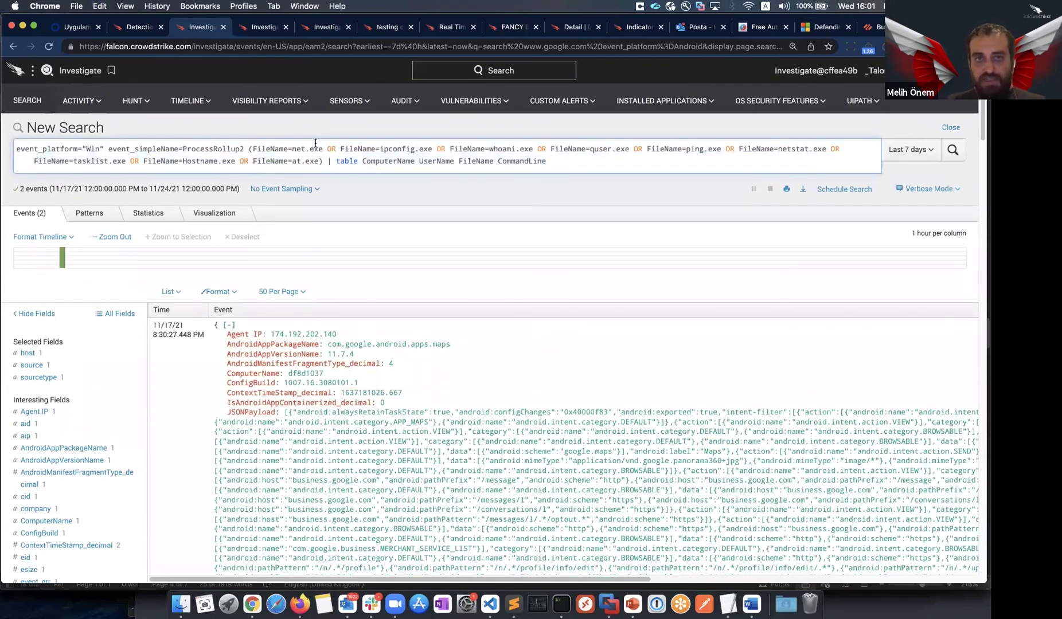
Replace ping.exe with plink.exe in the query, highlight its table clause, and run the search over the last 7 days
double_click(698, 149)
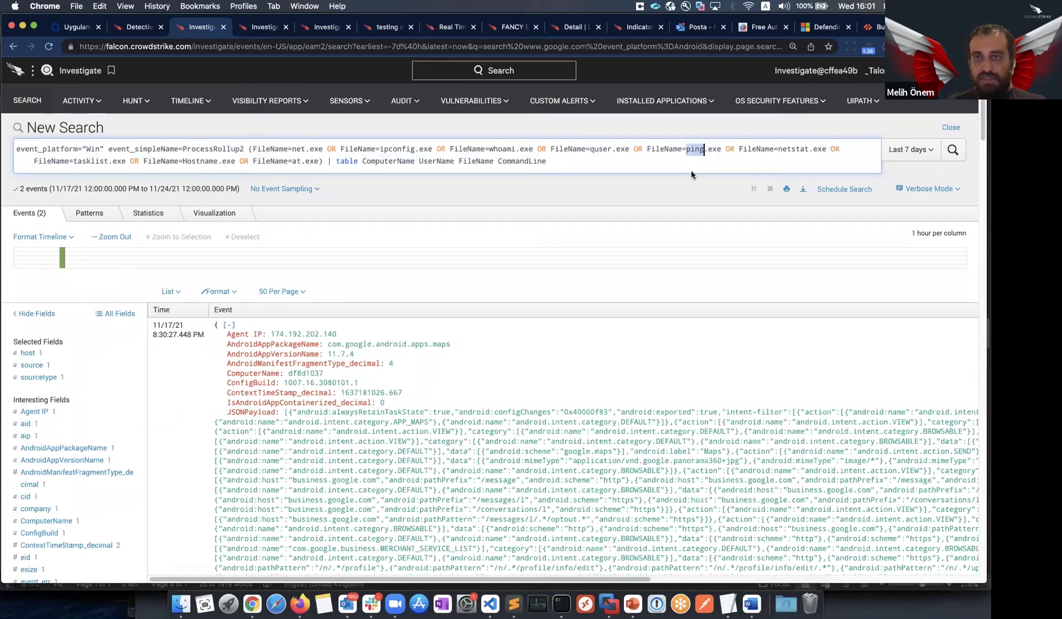
type("pu")
key("BackSpace")
type("link")
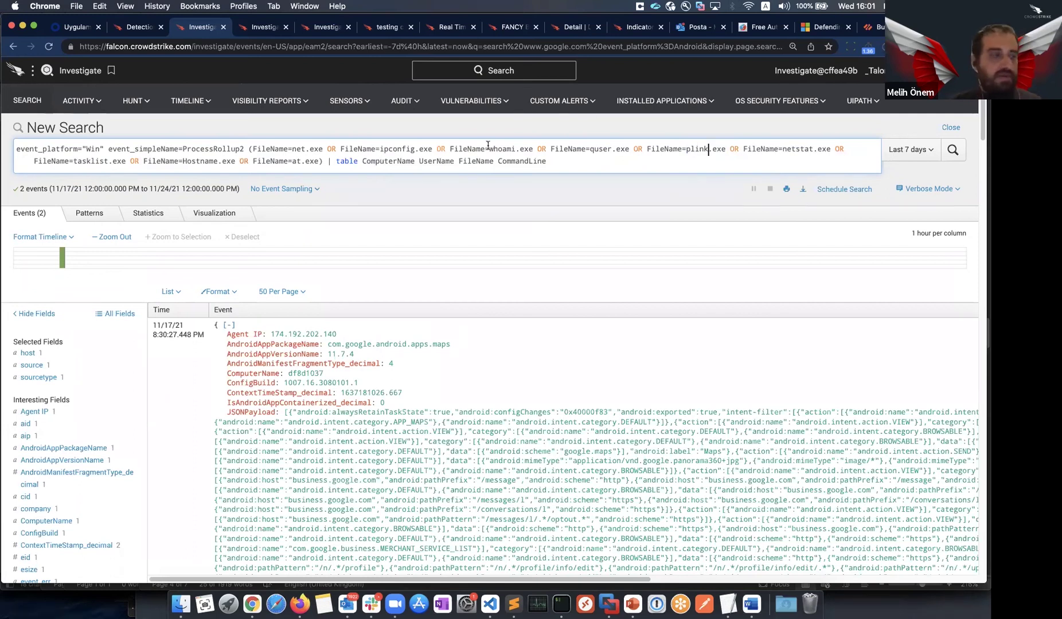
left_click_drag(340, 161, 655, 170)
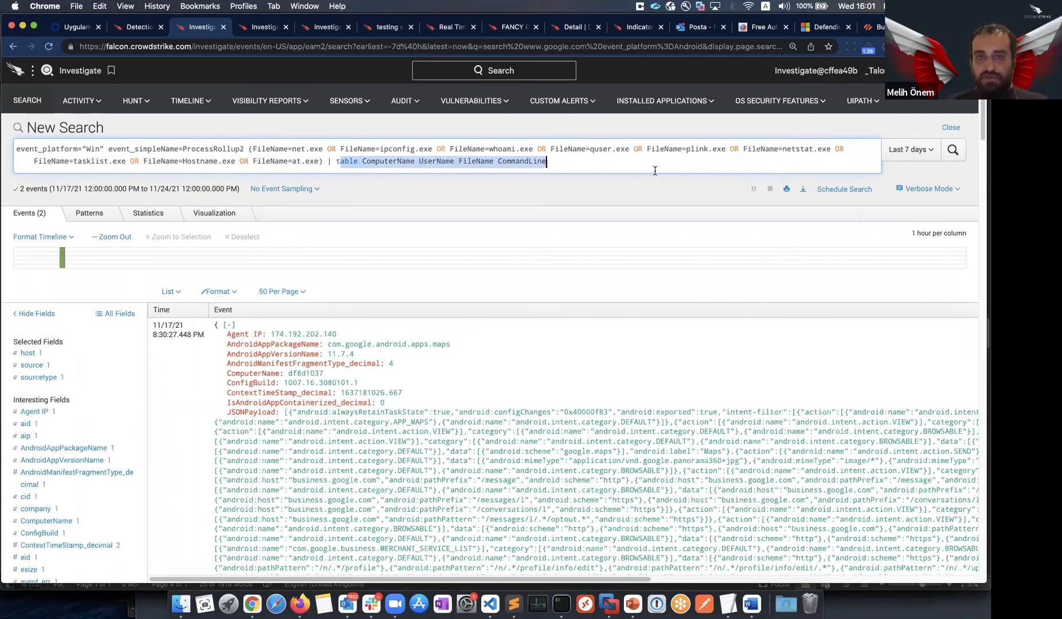
left_click(953, 151)
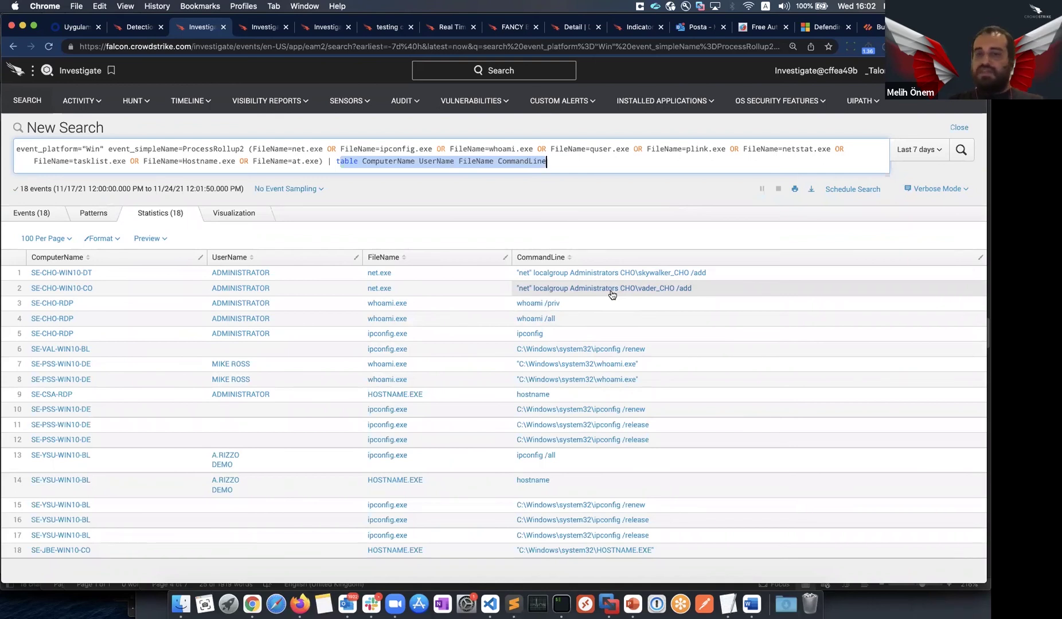
Show the raw events, open Process Explorer for the first net.exe event, and review its process chain and execution details
left_click(35, 215)
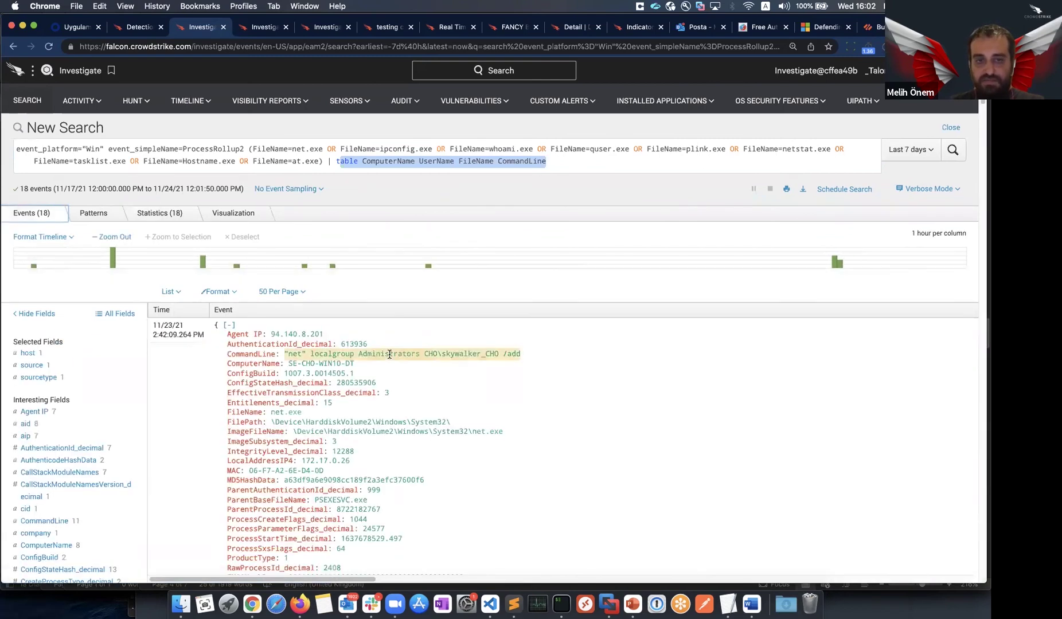
scroll(376, 350, "down", 1)
scroll(376, 351, "down", 10)
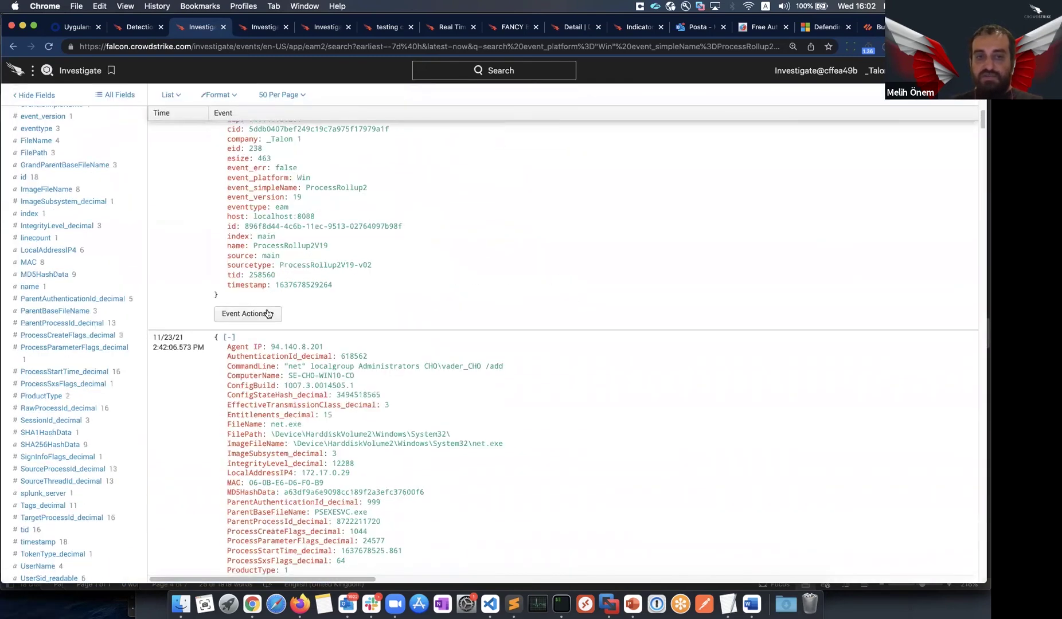
left_click(268, 316)
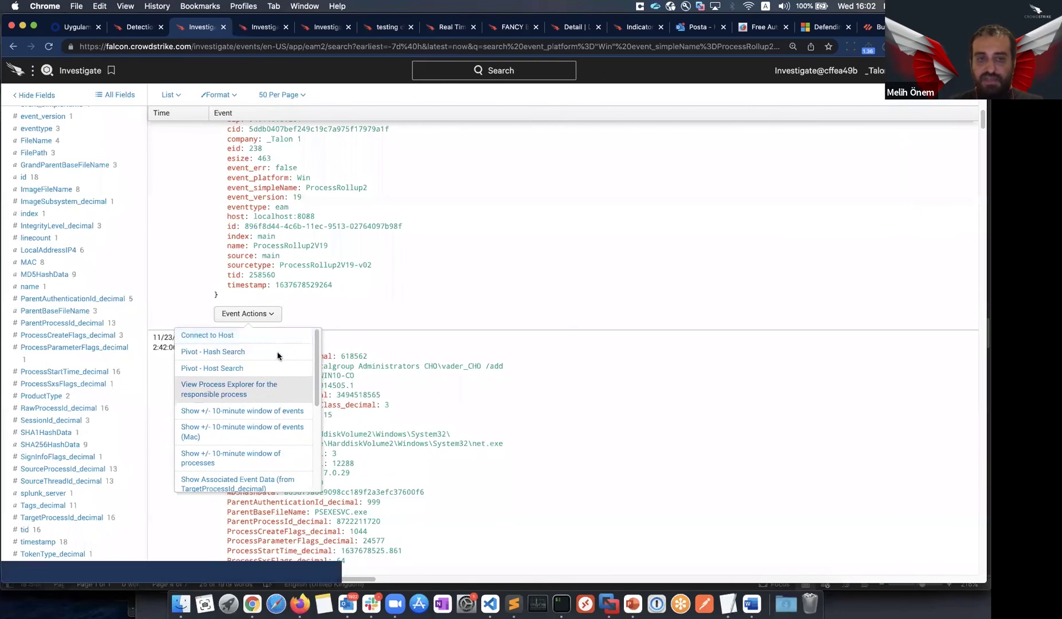
left_click(247, 335)
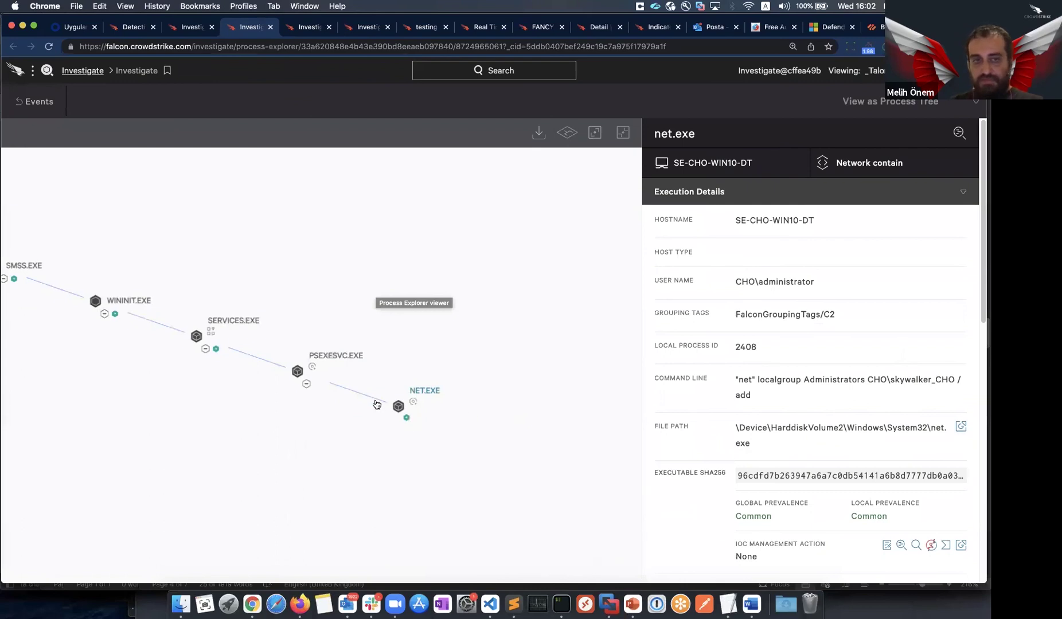
left_click_drag(351, 250, 379, 262)
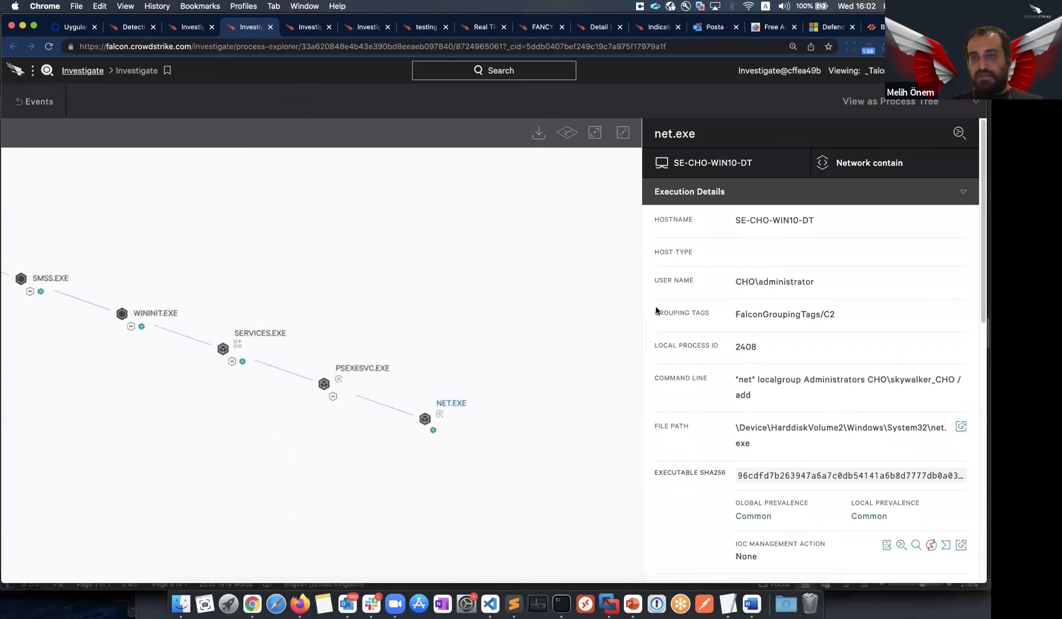
scroll(784, 308, "down", 4)
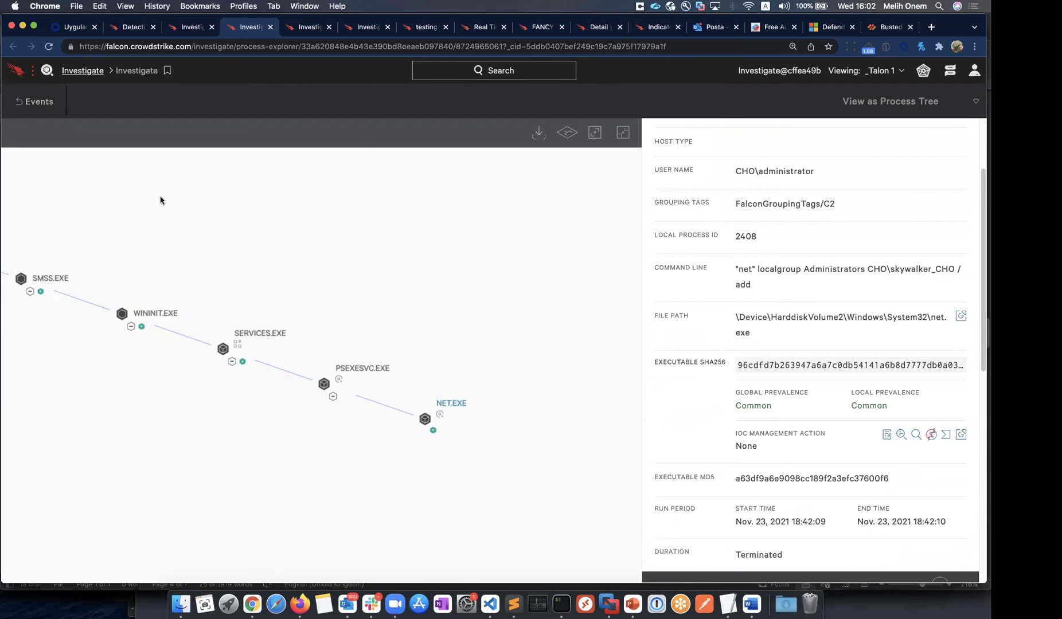
Look over the Falcon console's available modules and open the Spotlight dashboard
key("super+k")
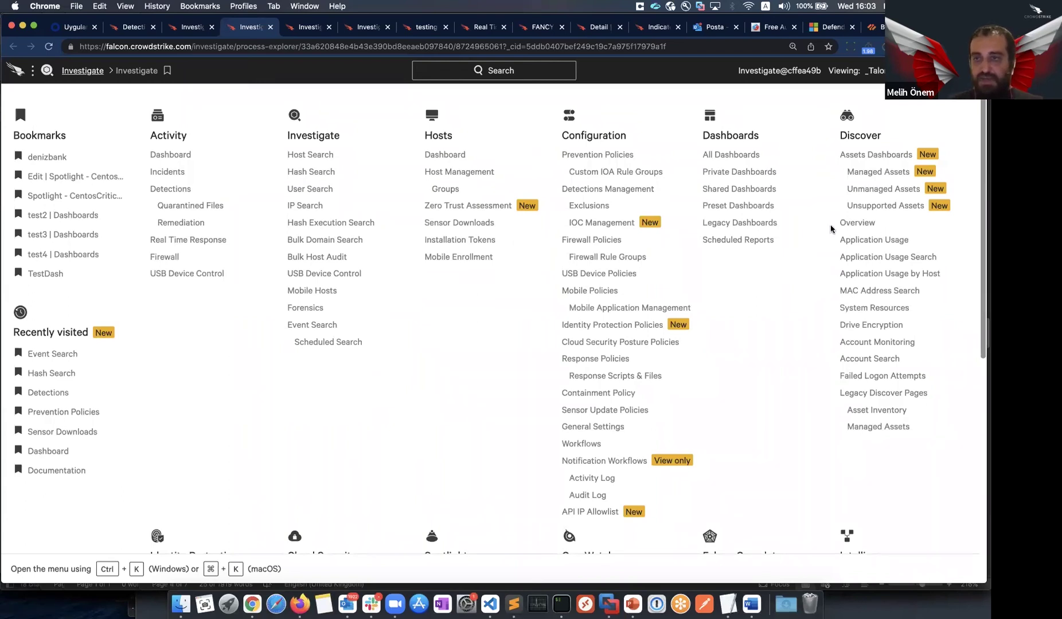
scroll(514, 300, "down", 5)
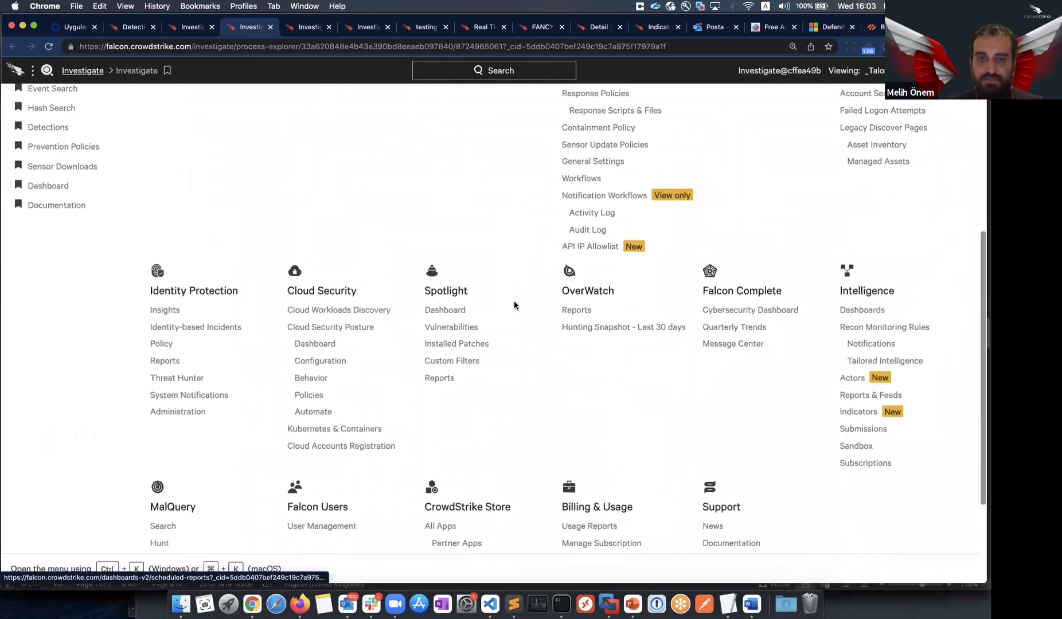
left_click(455, 311)
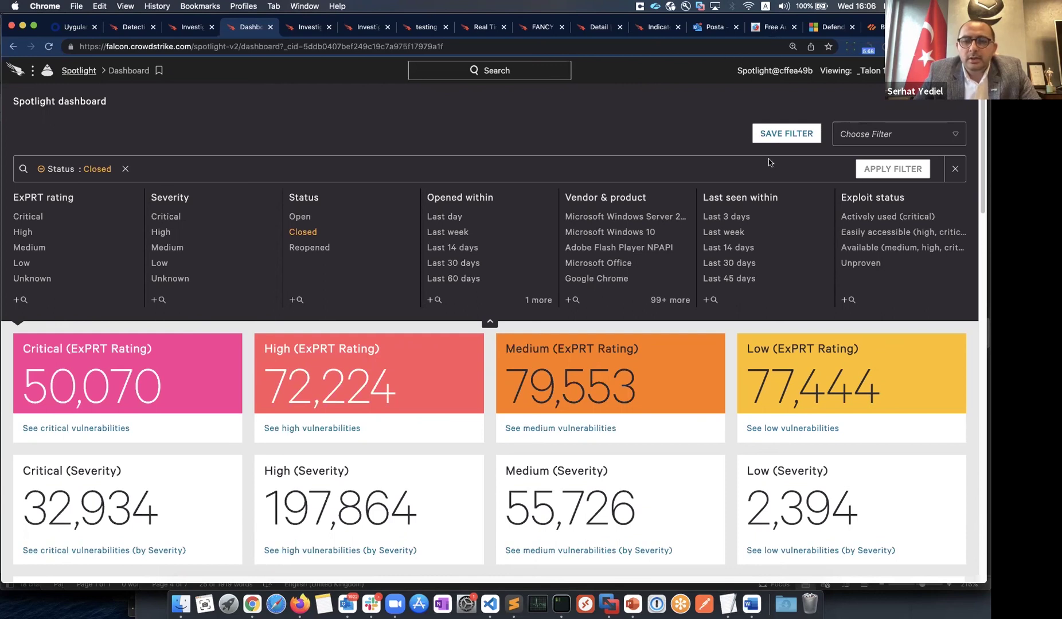
Reload the Spotlight dashboard and open the vulnerabilities with a Critical ExPRT rating
left_click(344, 434)
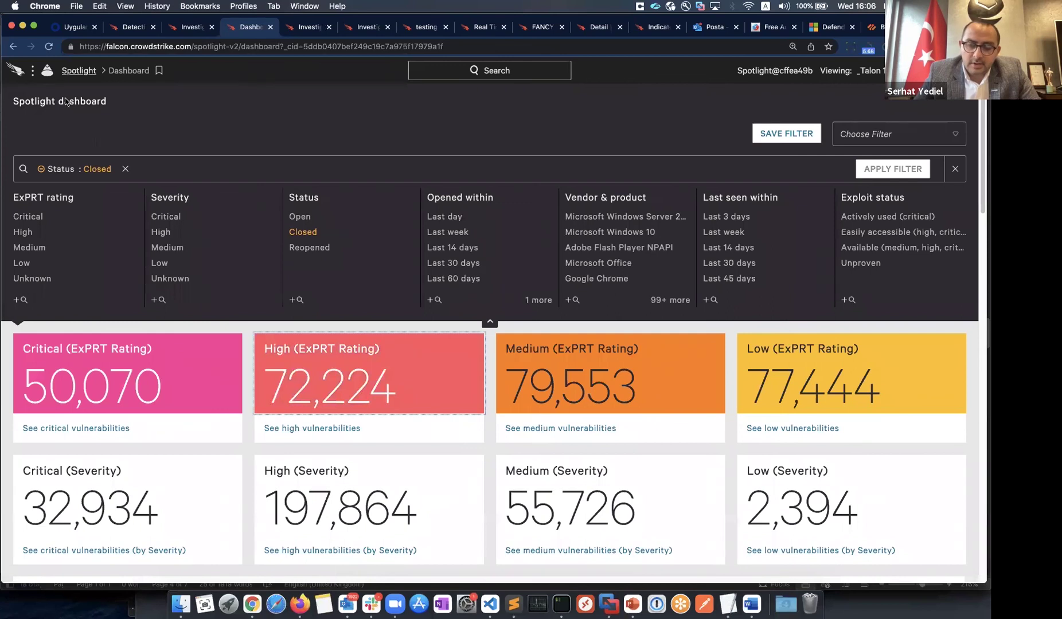
left_click(13, 46)
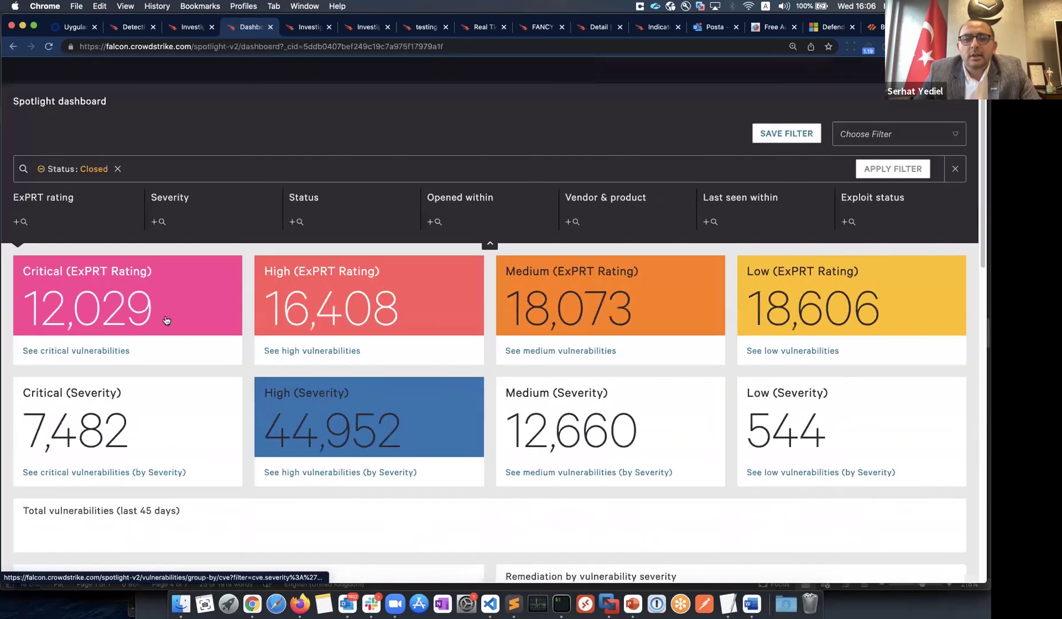
left_click(166, 320)
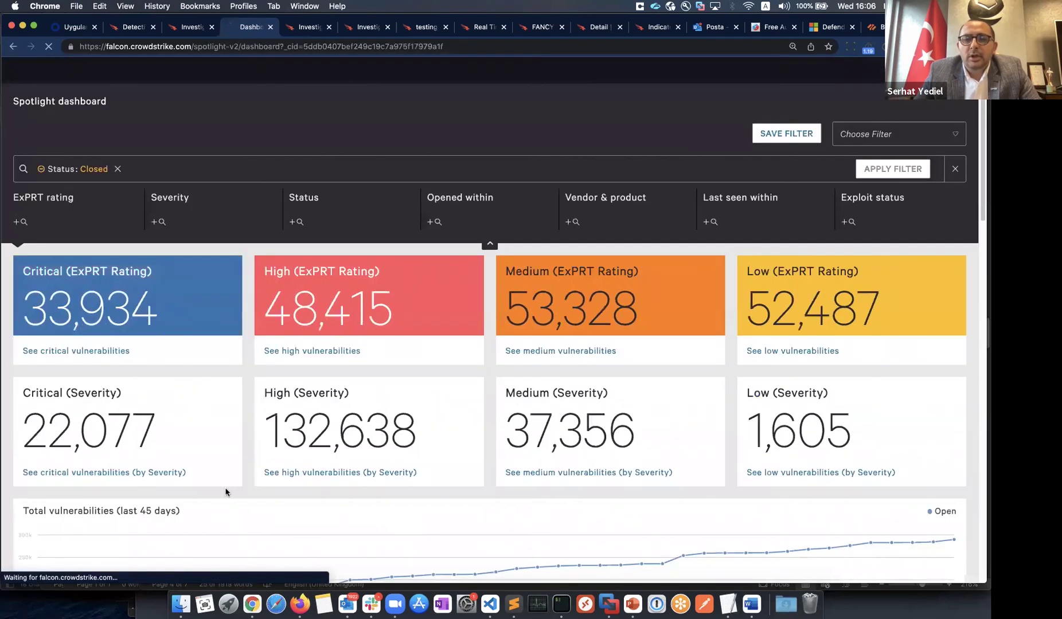